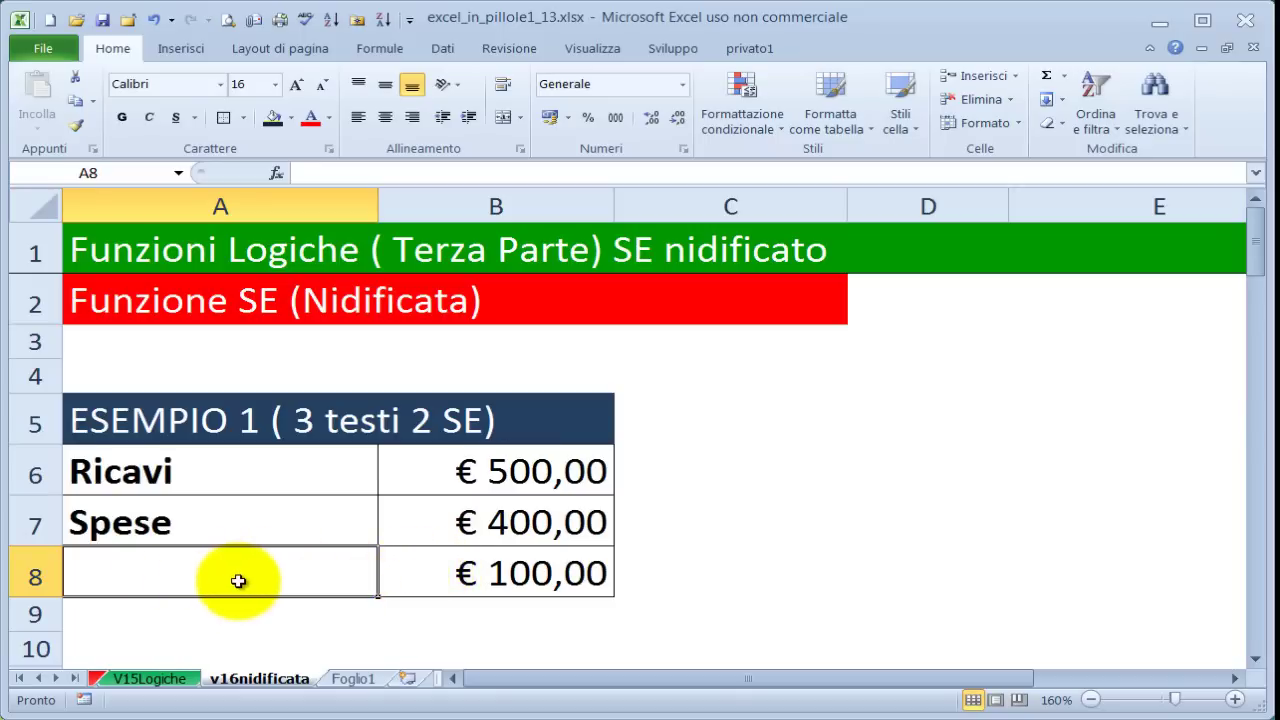
Step: Enter =SE(B6>B7;"Utile";"Perdita") in A8, comparing Ricavi B6 against Spese B7
type("=")
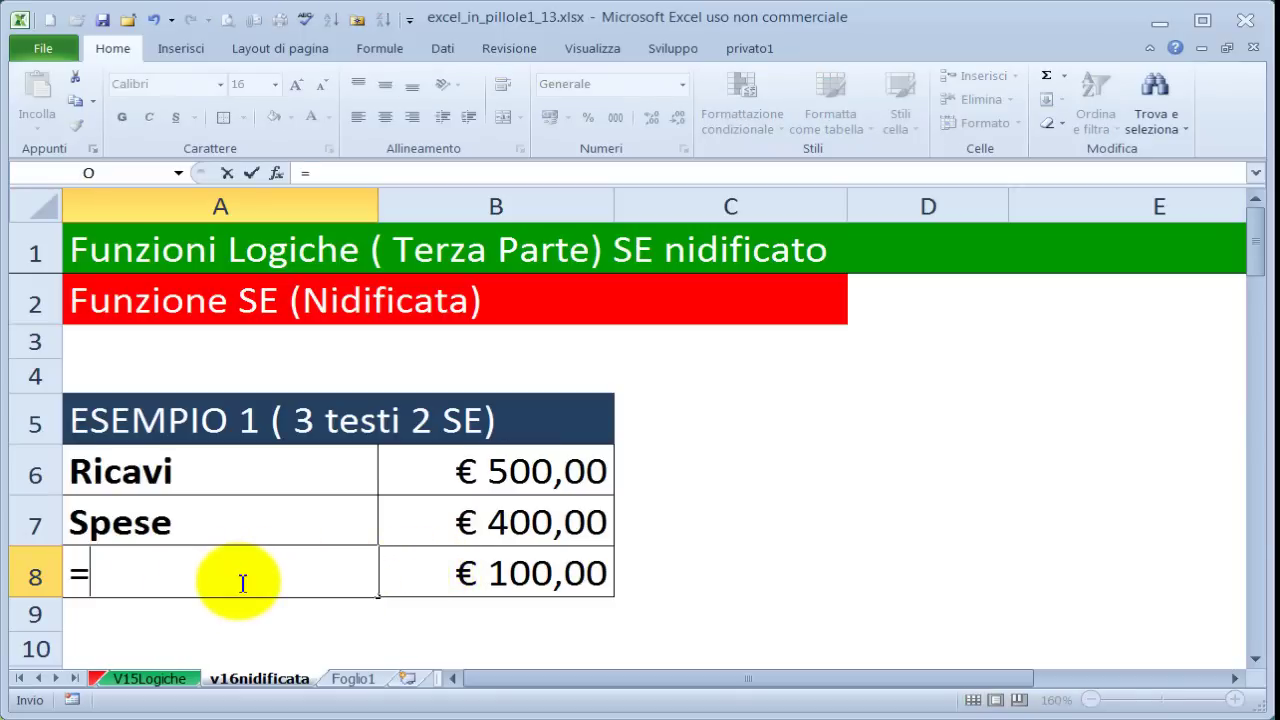
type("se")
key("Tab")
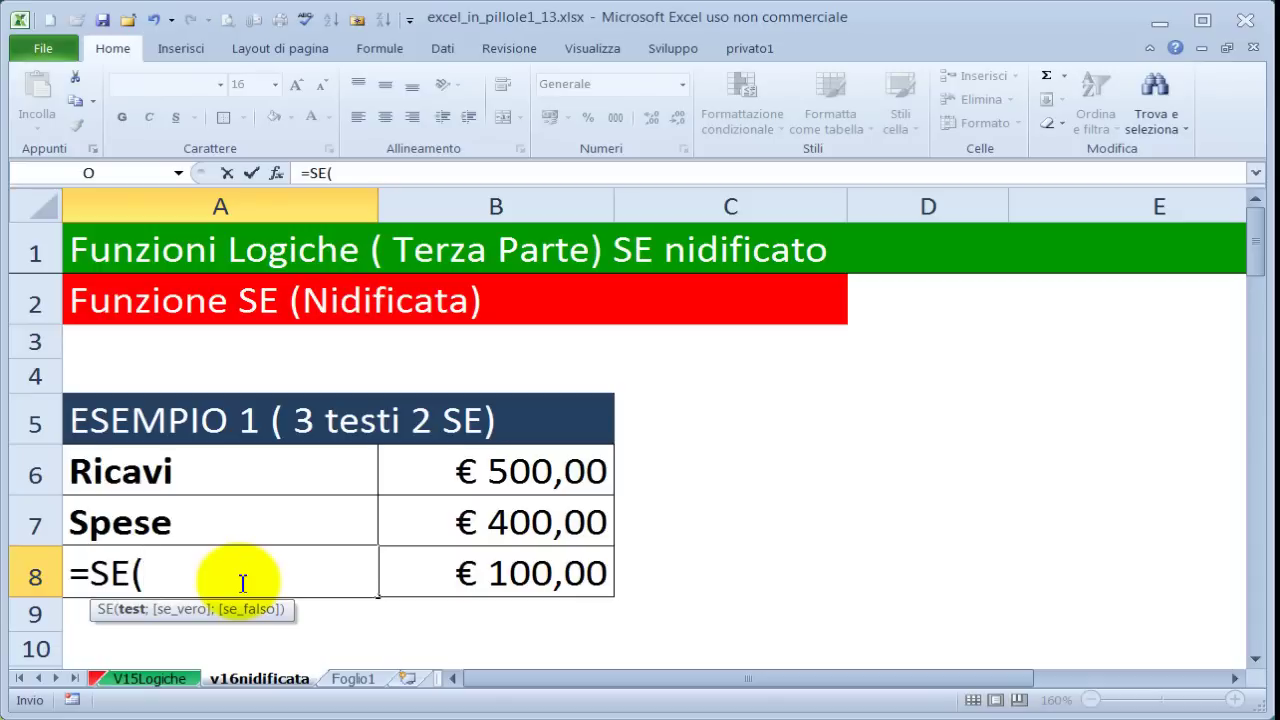
left_click(520, 472)
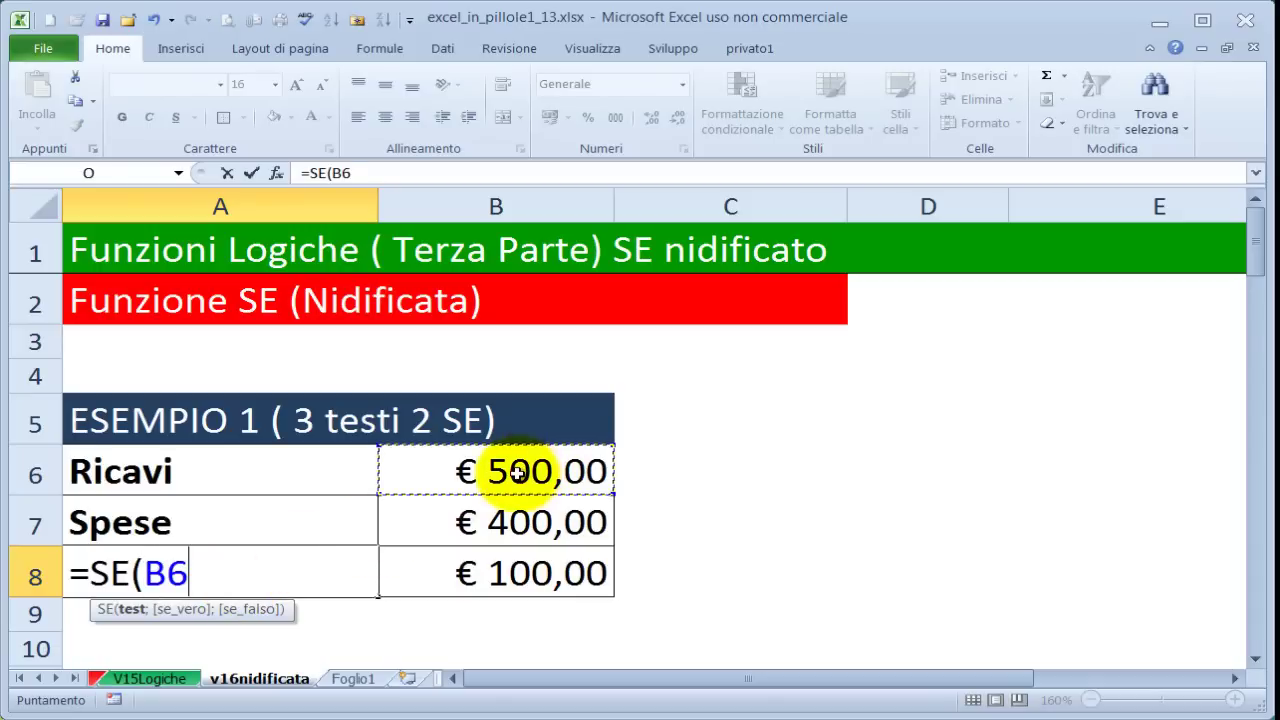
type(">")
left_click(535, 522)
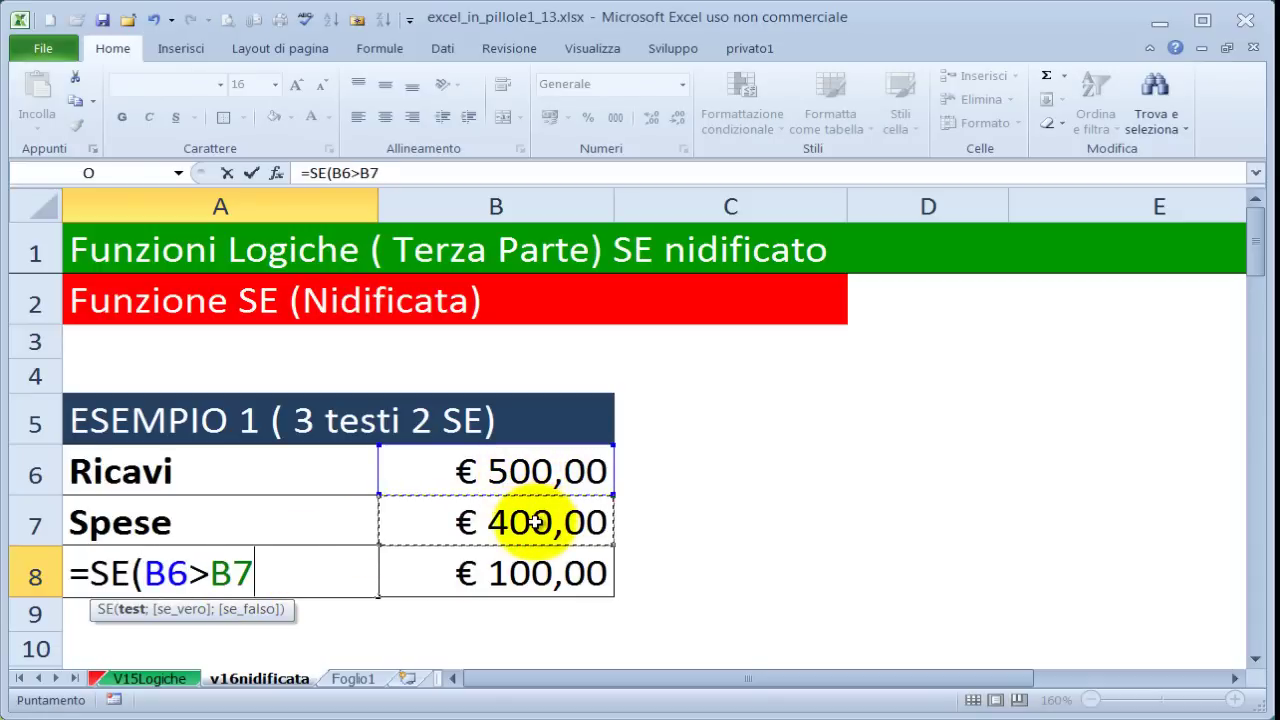
type(";")
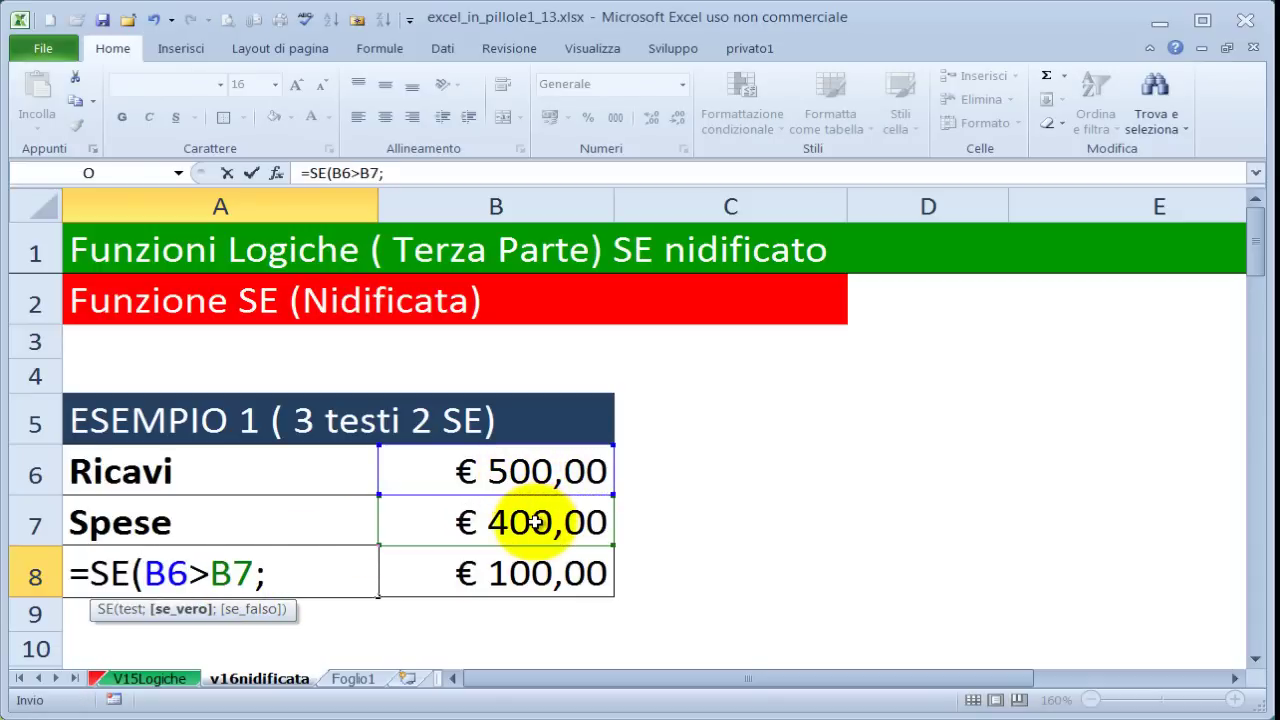
type("\"Perdi")
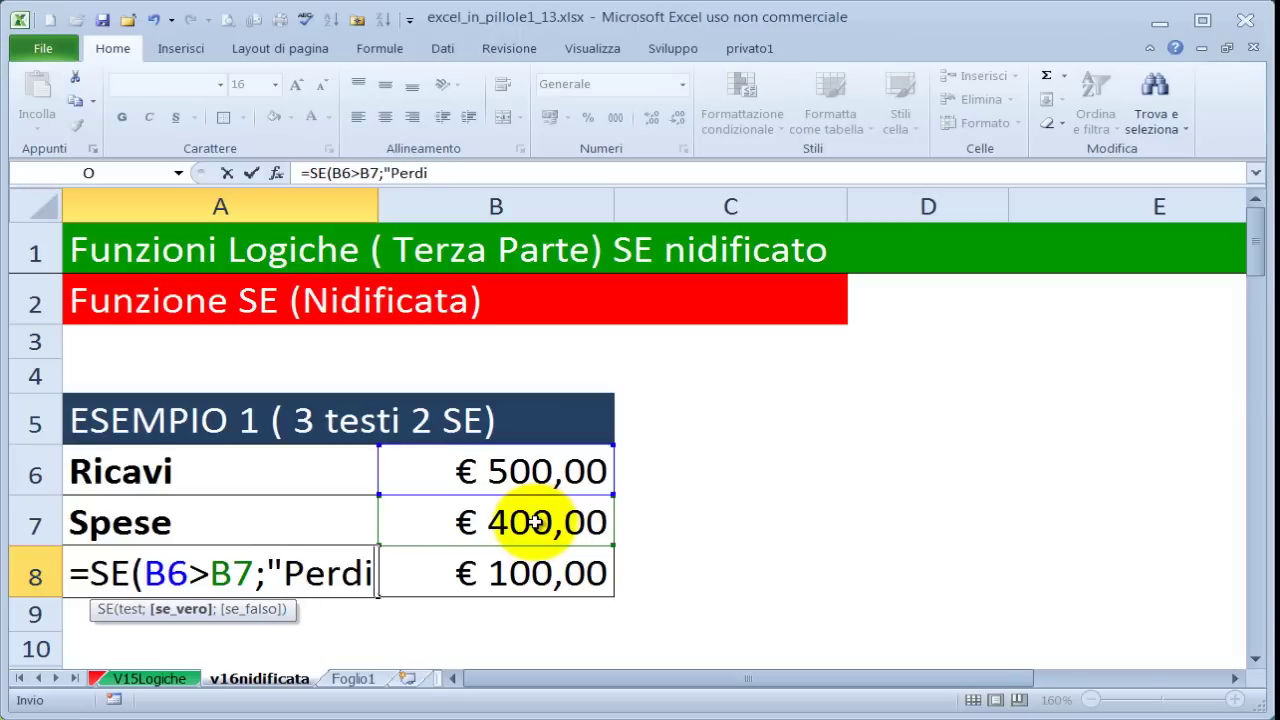
type("ta\"")
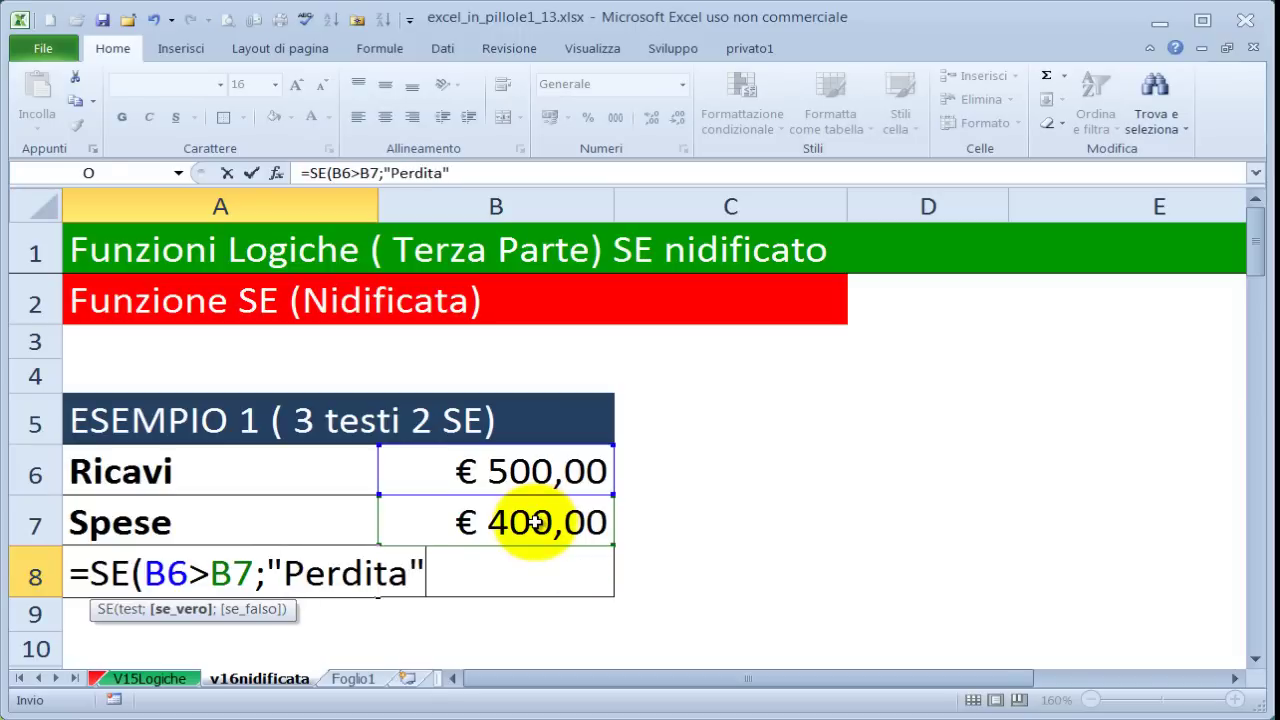
type(";")
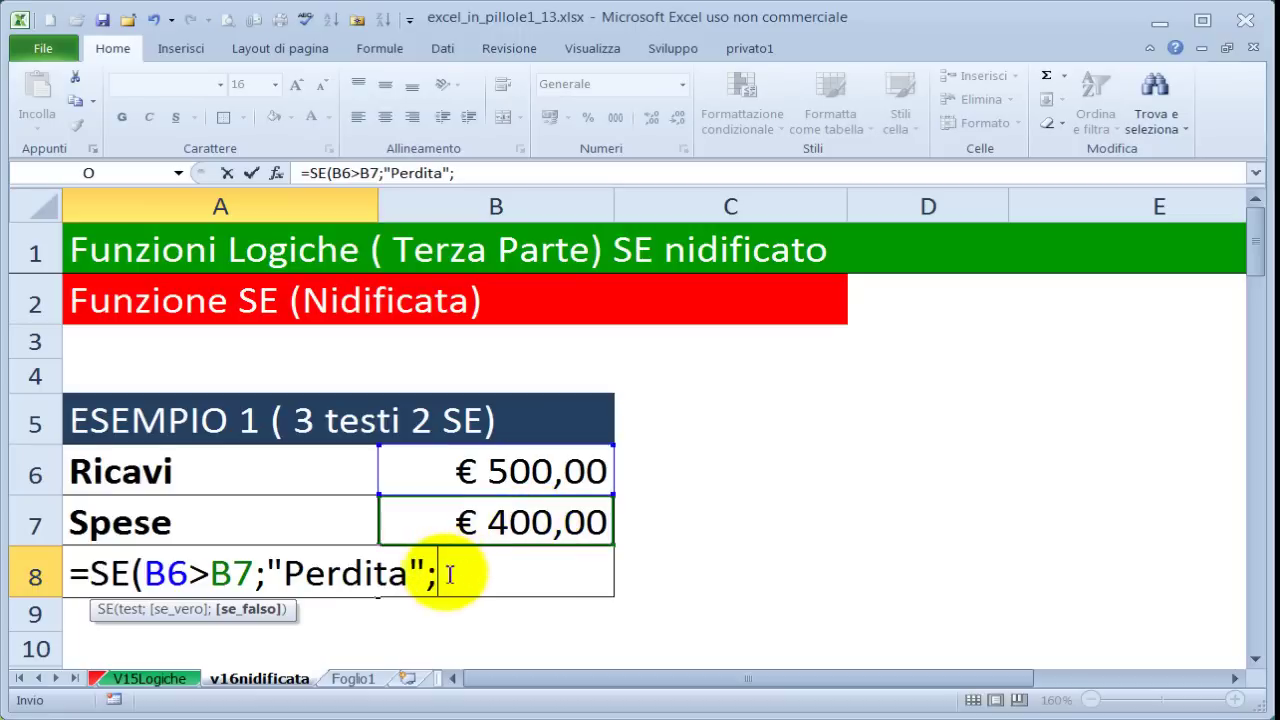
left_click(409, 575)
key("BackSpace")
key("BackSpace")
key("BackSpace")
key("BackSpace")
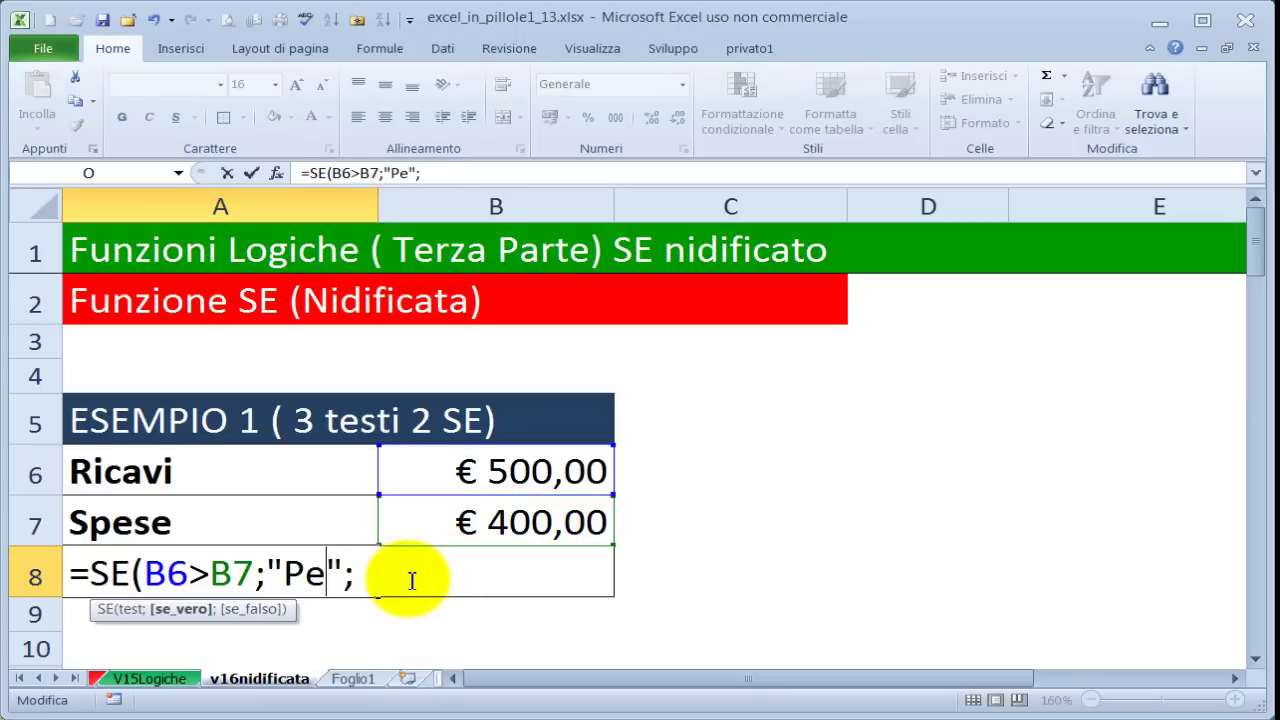
key("BackSpace")
key("BackSpace")
type("U")
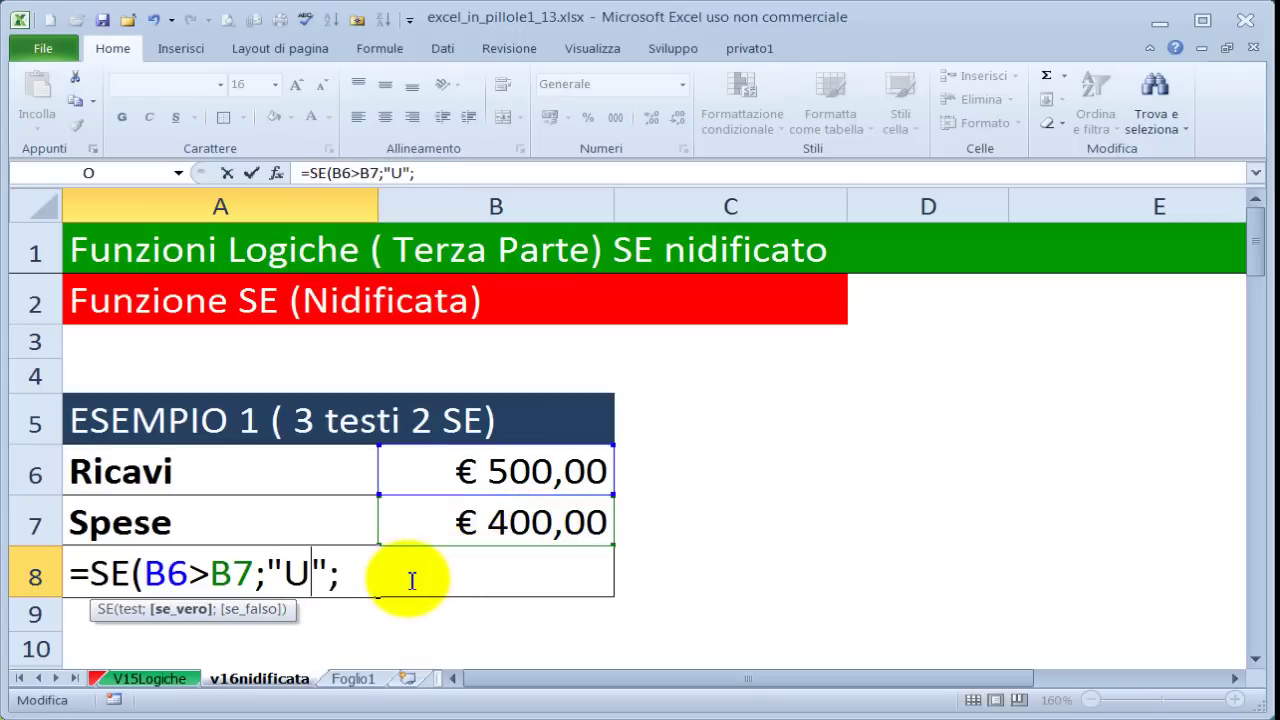
type("tile")
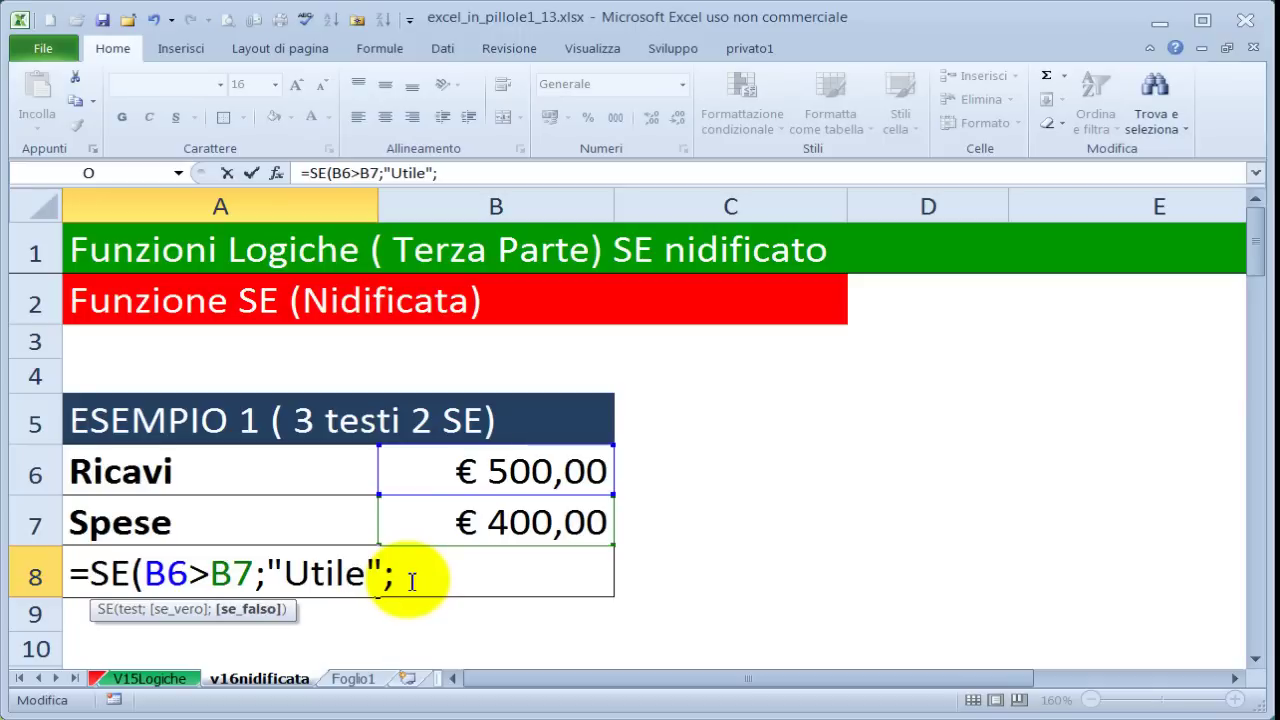
type("\";\"")
type("Perdi")
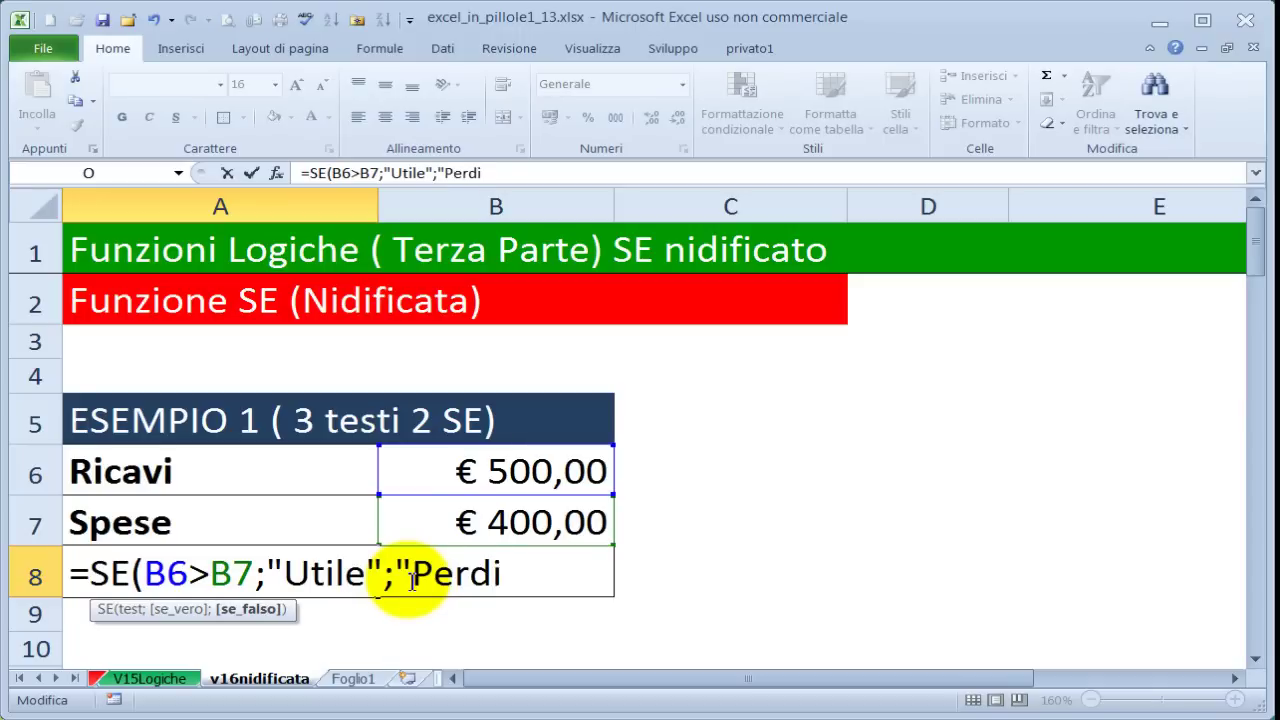
type("ta")
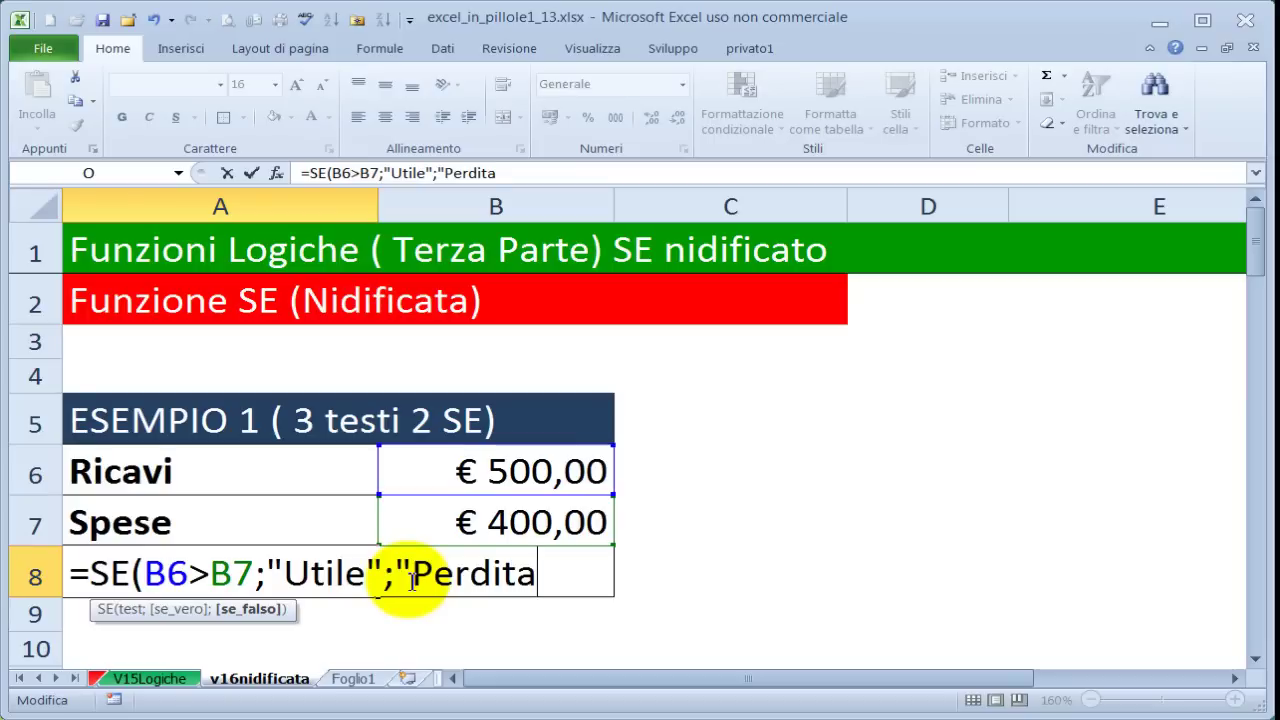
type("\")")
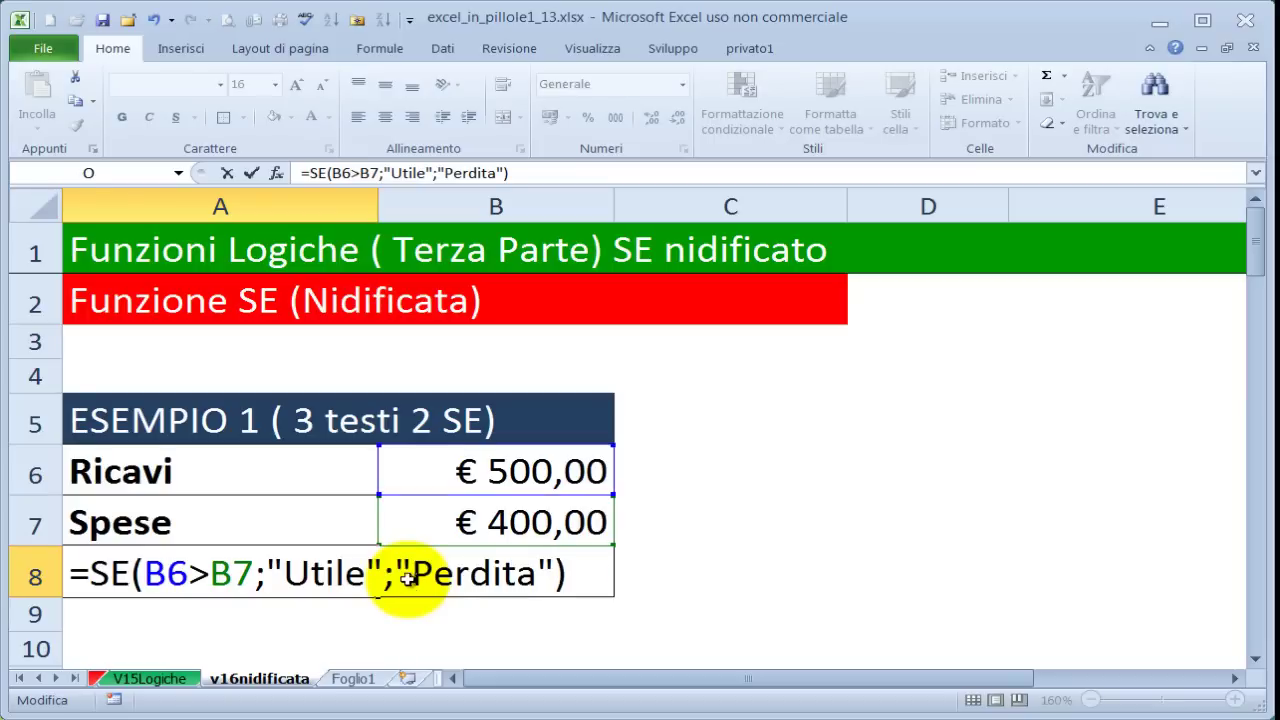
key("ctrl+Return")
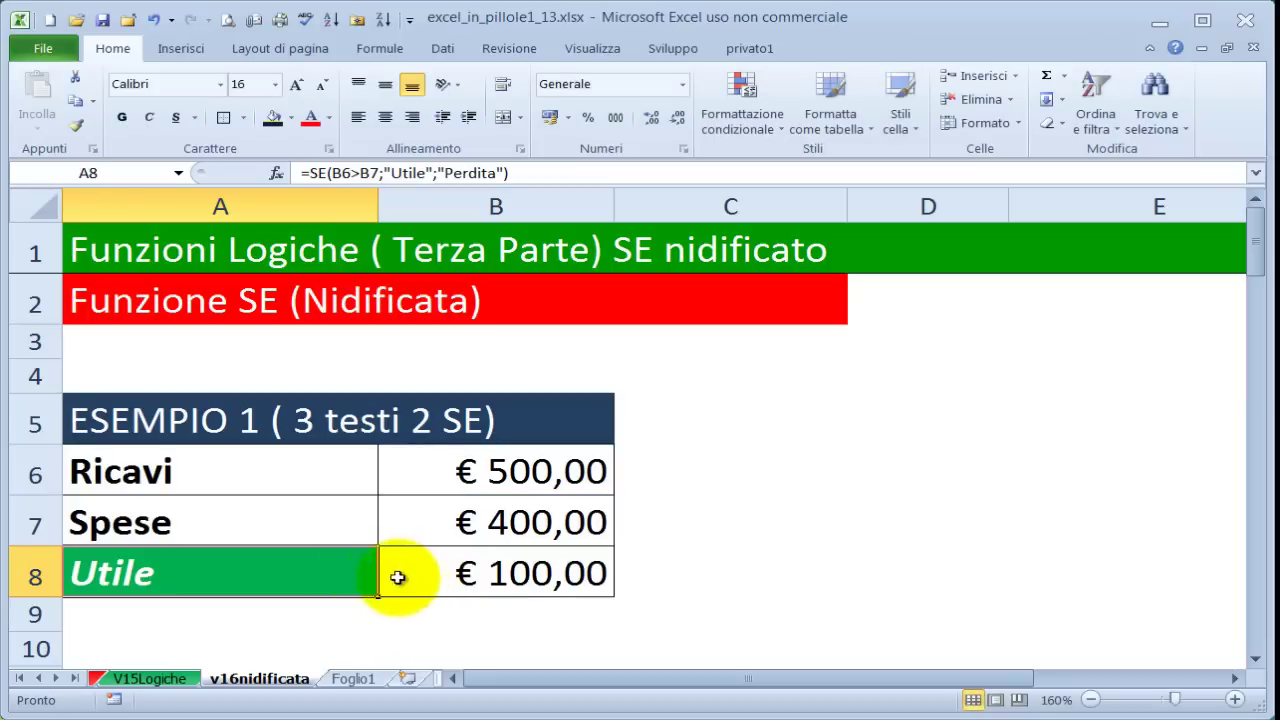
Step: Set Spese in B7 to 600 to test the A8 result
left_click(502, 482)
left_click(523, 523)
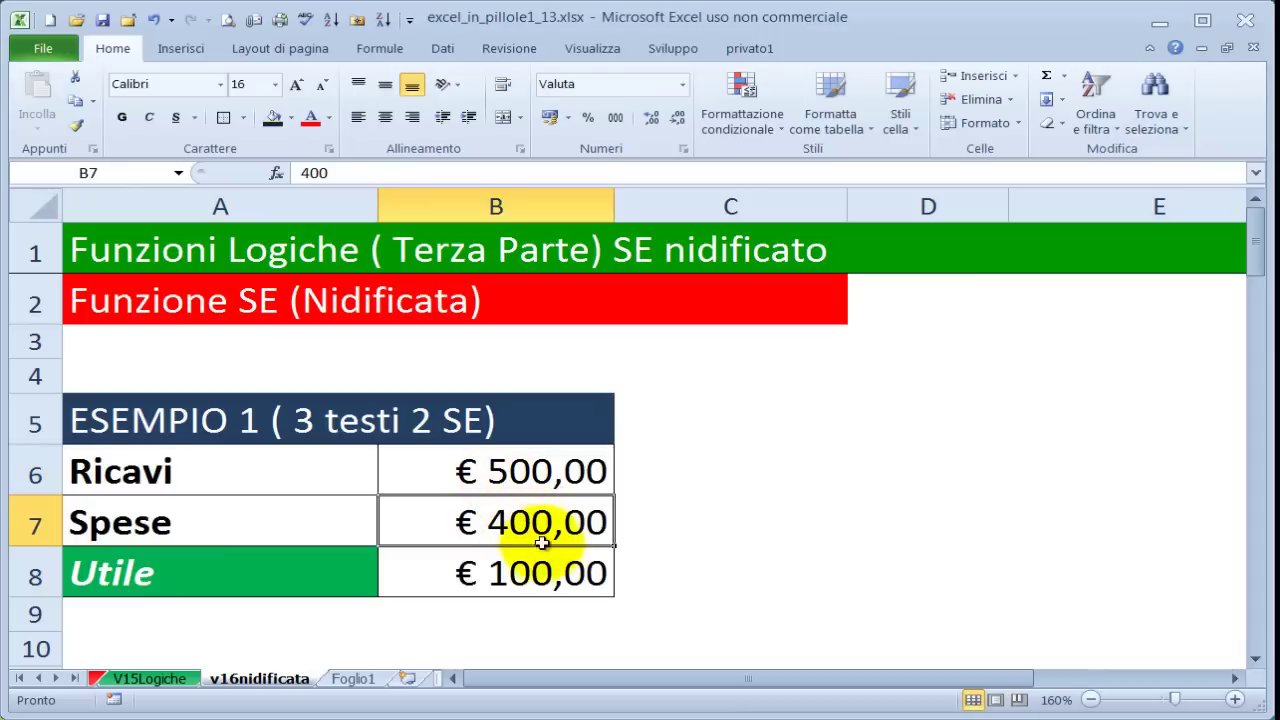
left_click(528, 572)
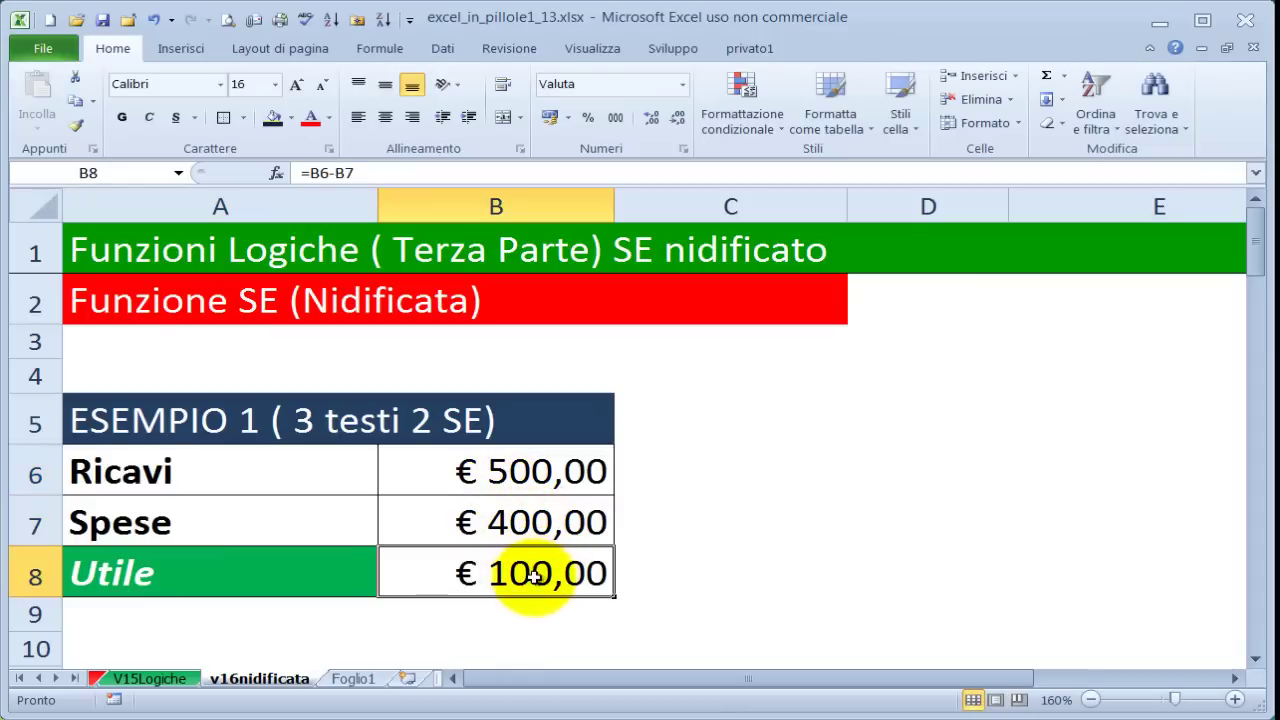
left_click(545, 522)
type("600")
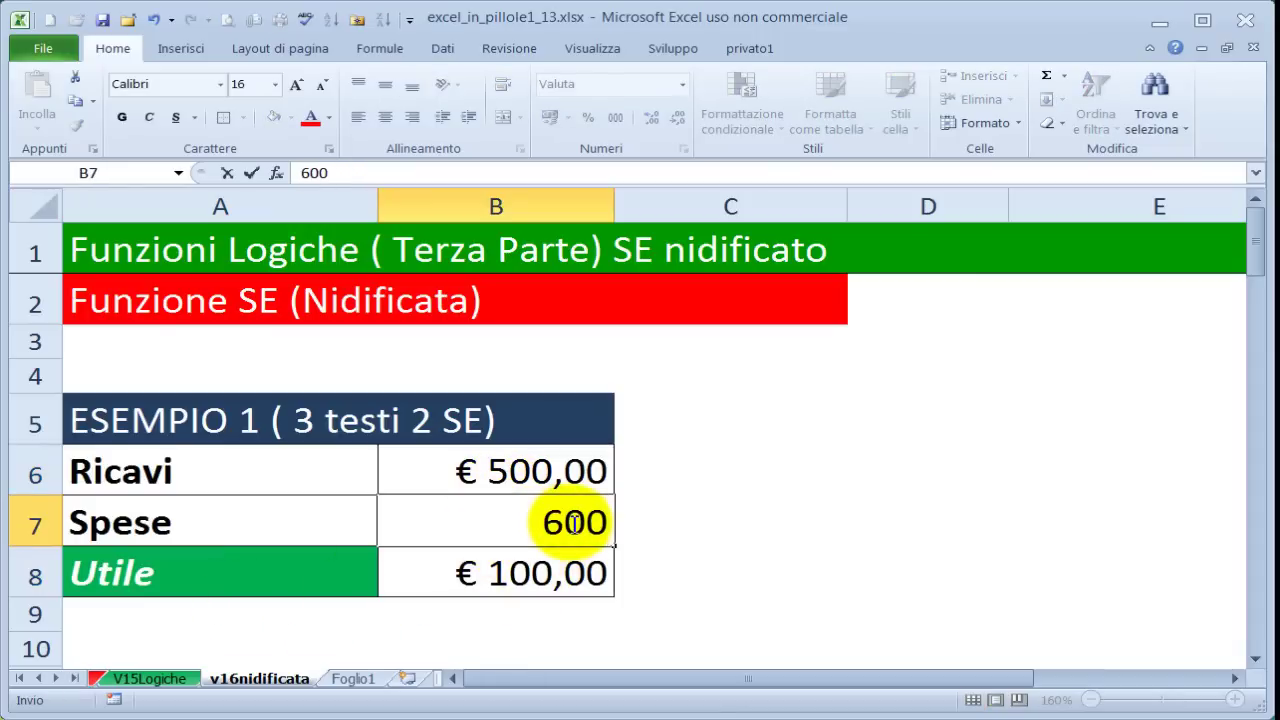
key("Return")
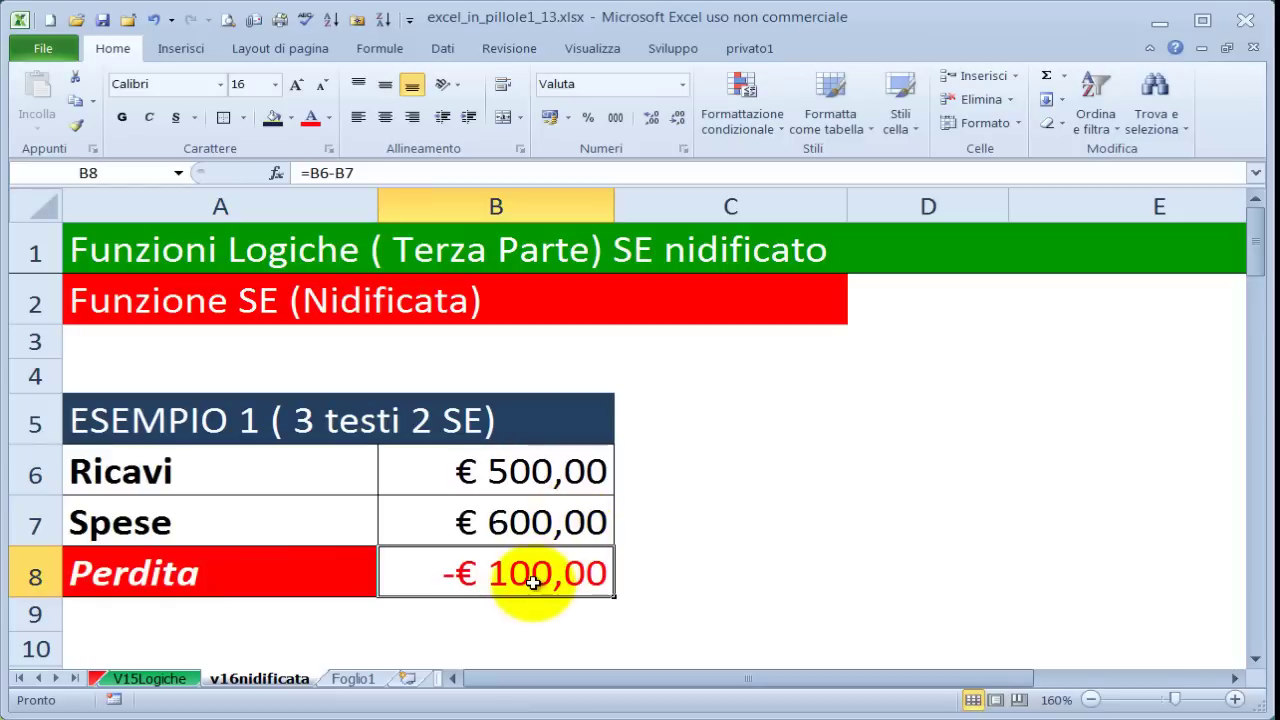
Step: Change Spese in B7 to 500 and check the result
left_click(515, 526)
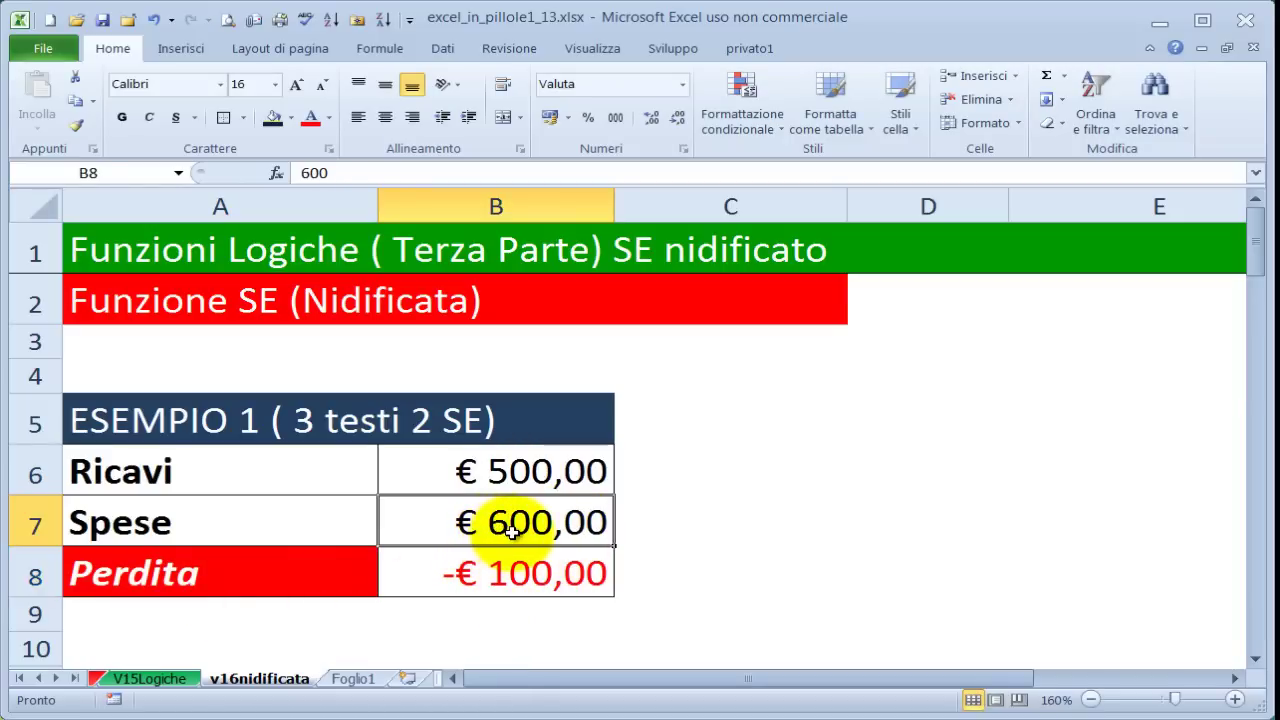
left_click(510, 472)
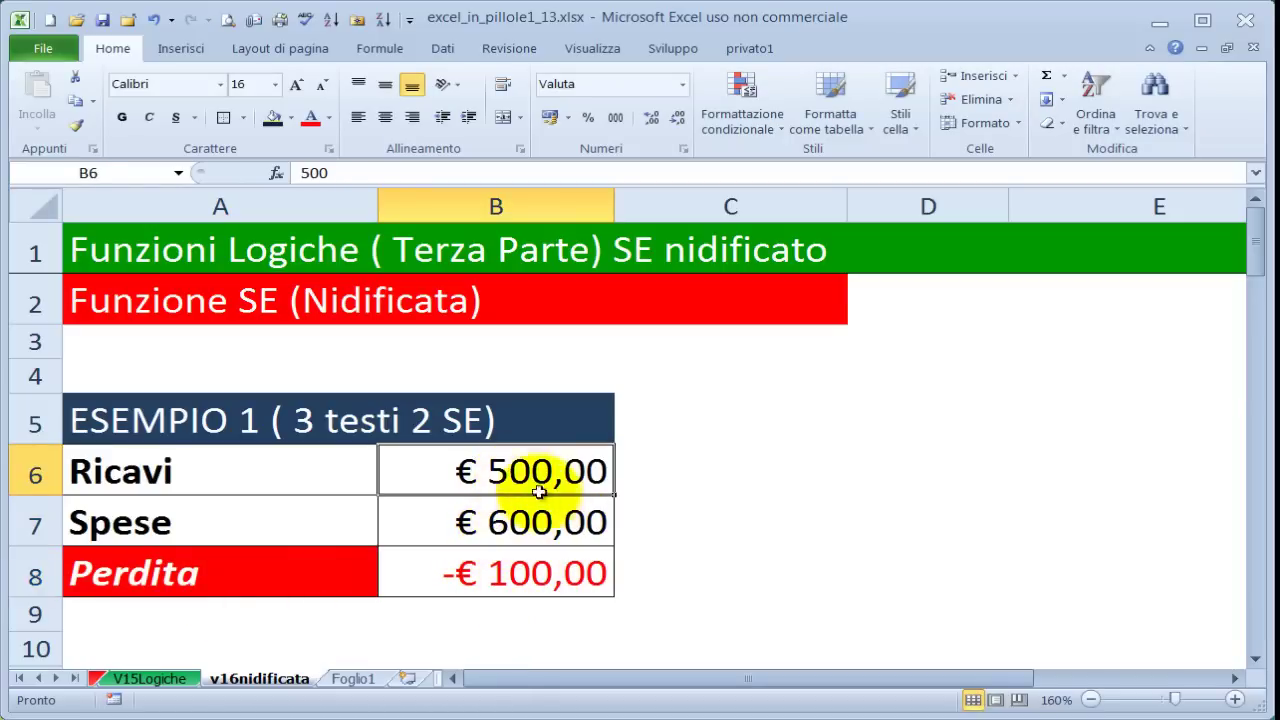
left_click(530, 530)
type("5")
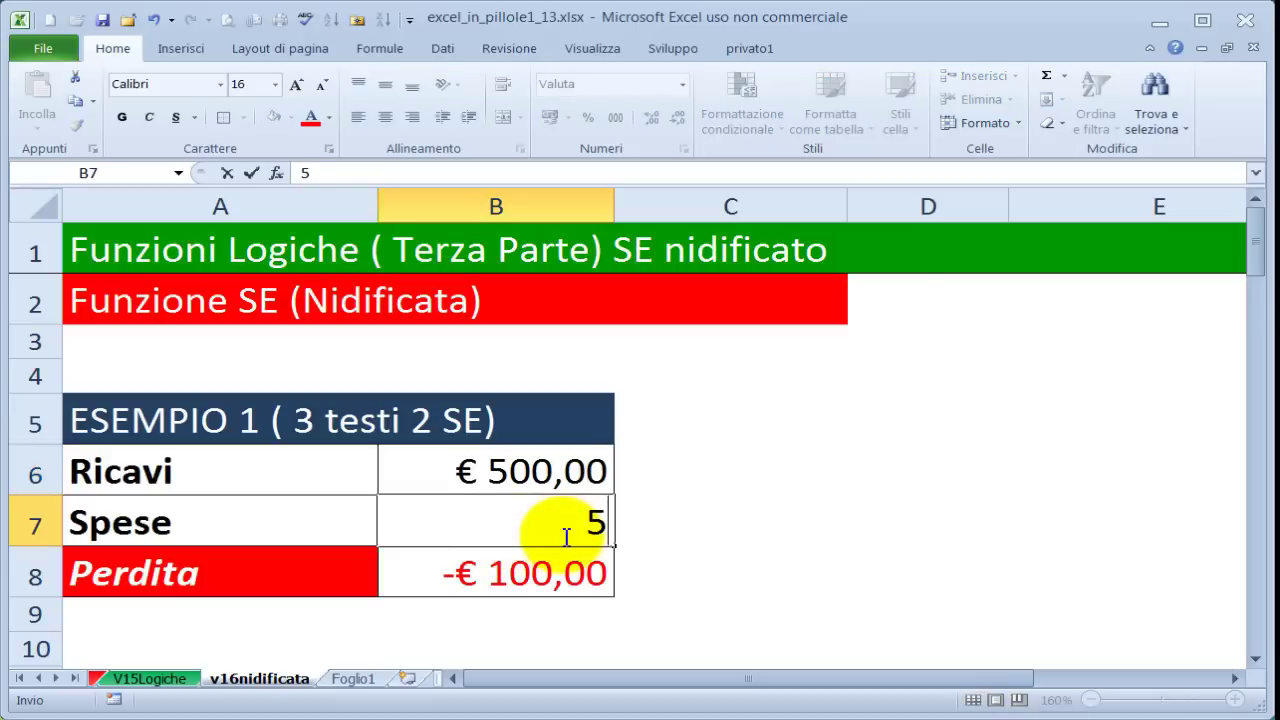
type("000")
key("BackSpace")
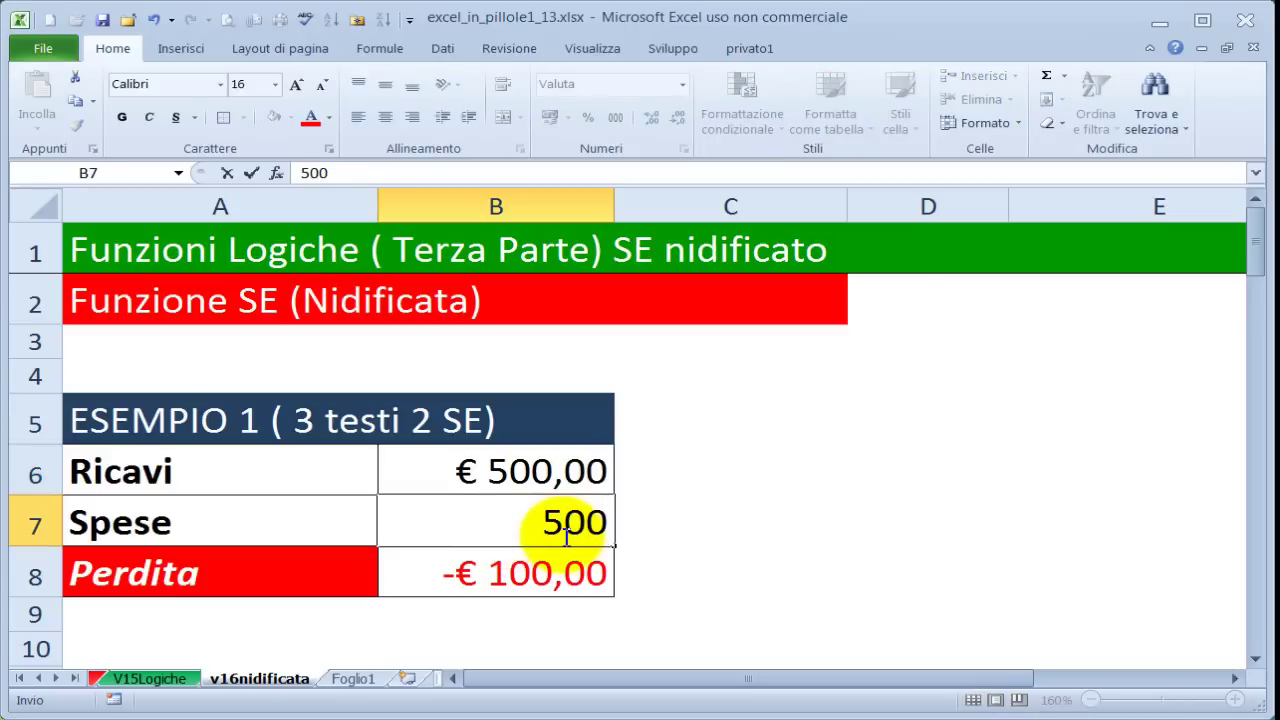
key("Return")
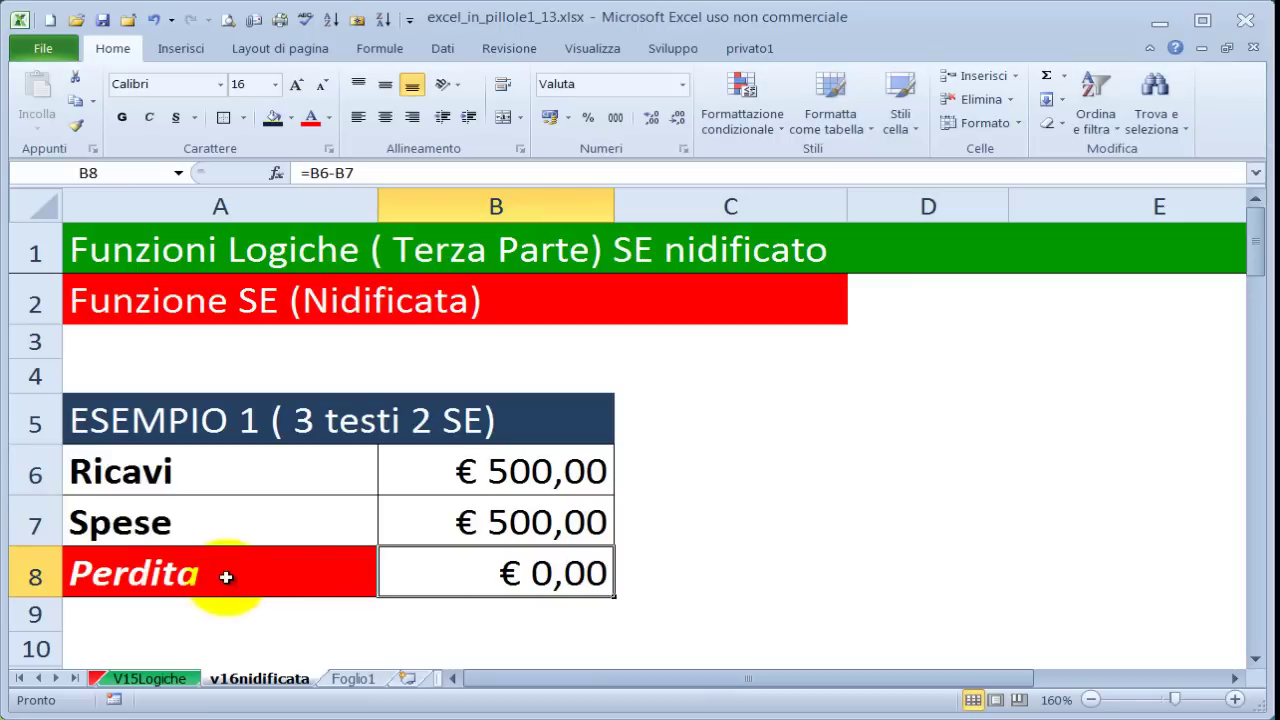
Step: Delete the Utile/Perdita formula from A8
left_click(227, 577)
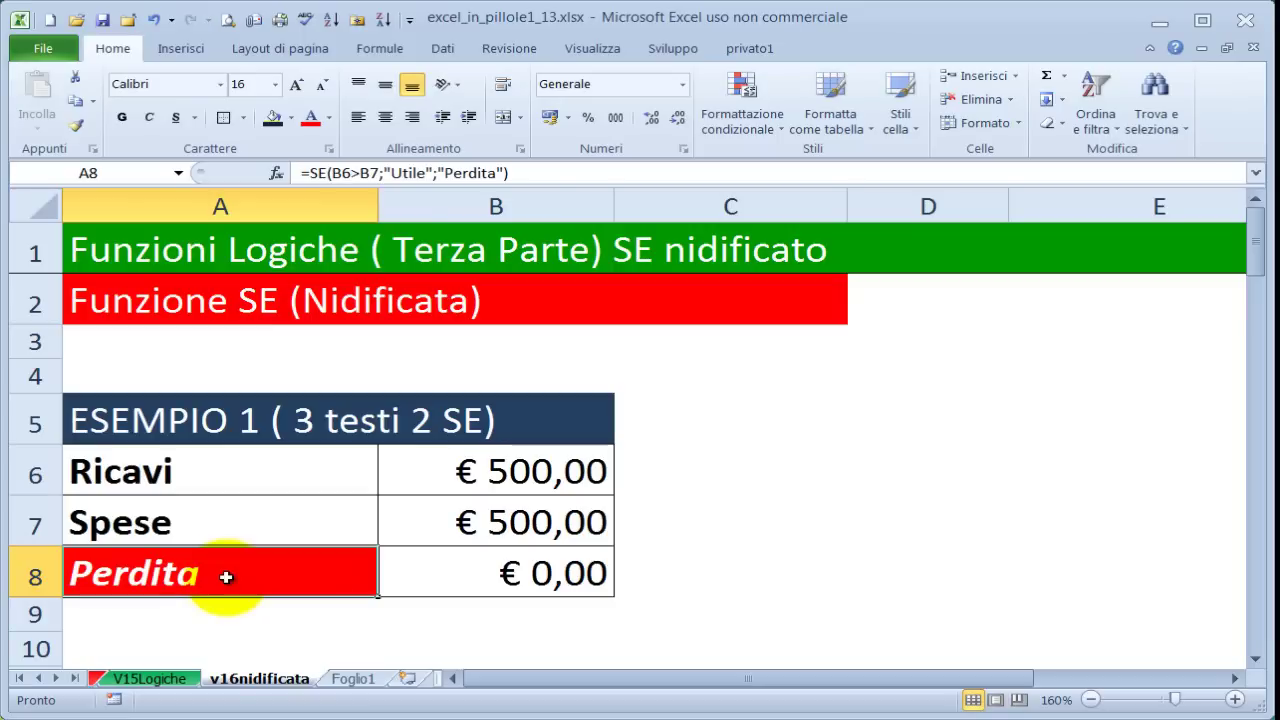
key("Delete")
type("=")
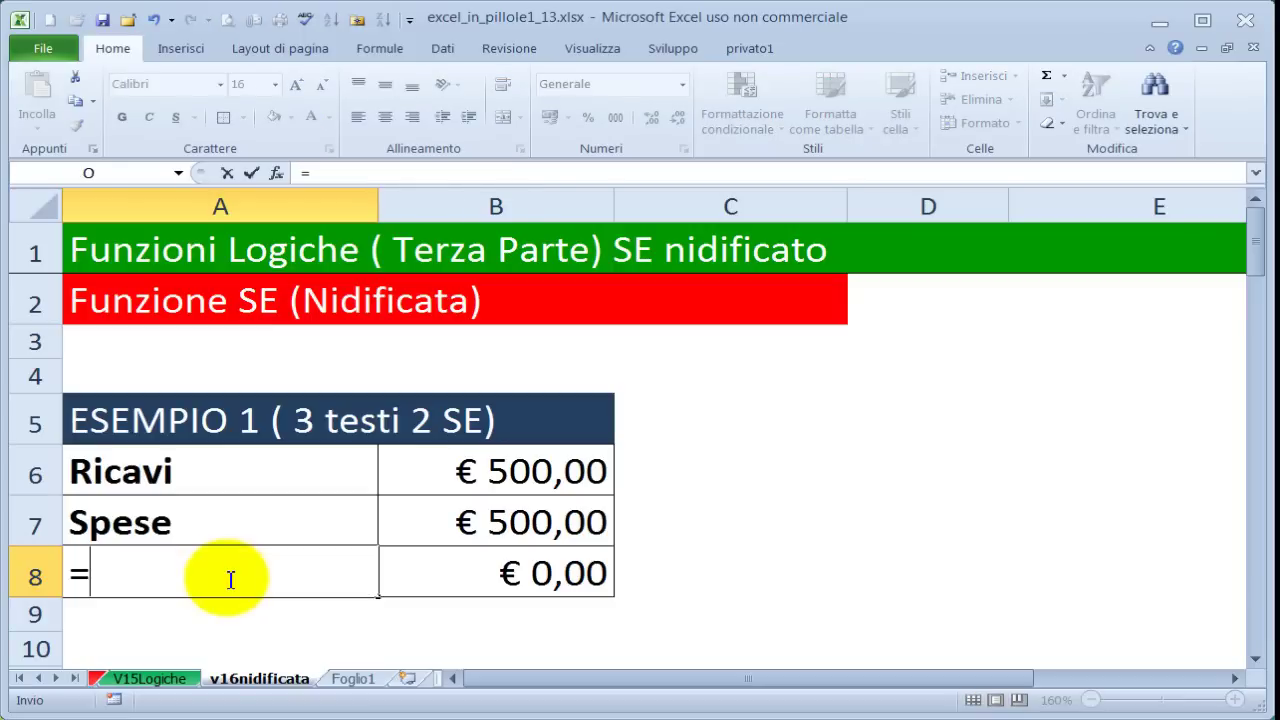
type("se")
key("BackSpace")
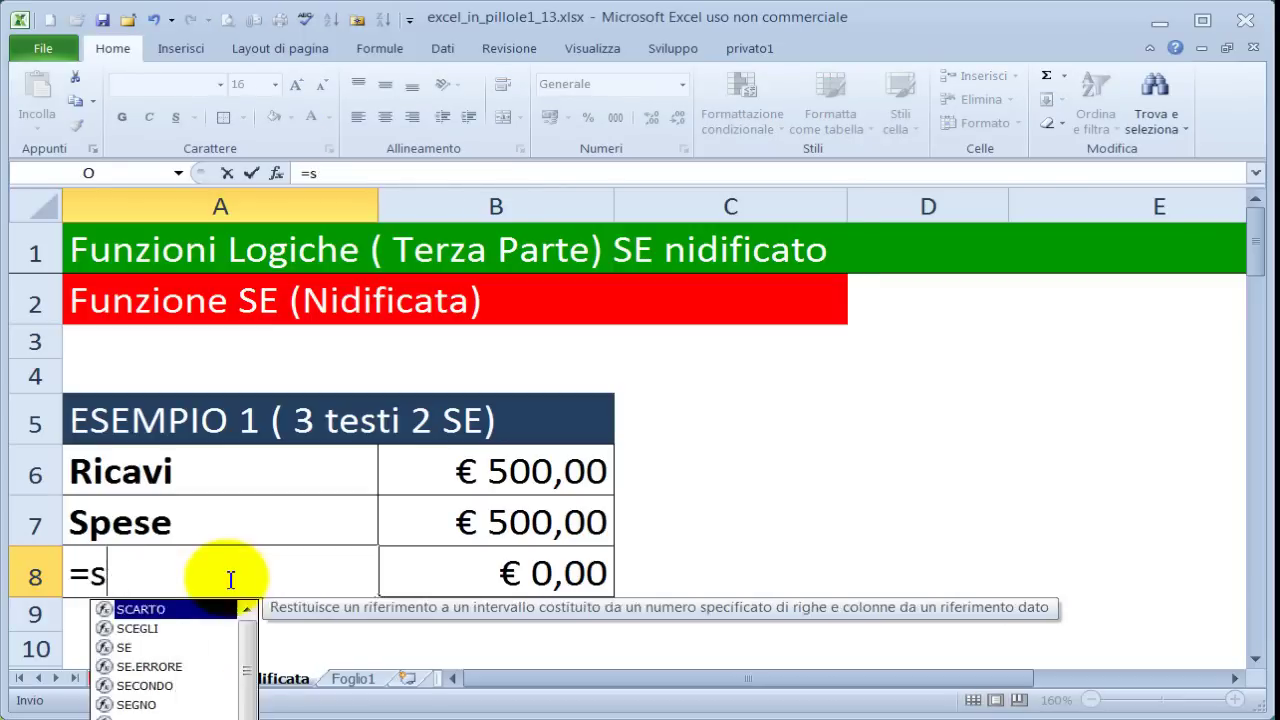
key("Escape")
Step: Restore Spese in B7 to 400 and return to A8
left_click(530, 521)
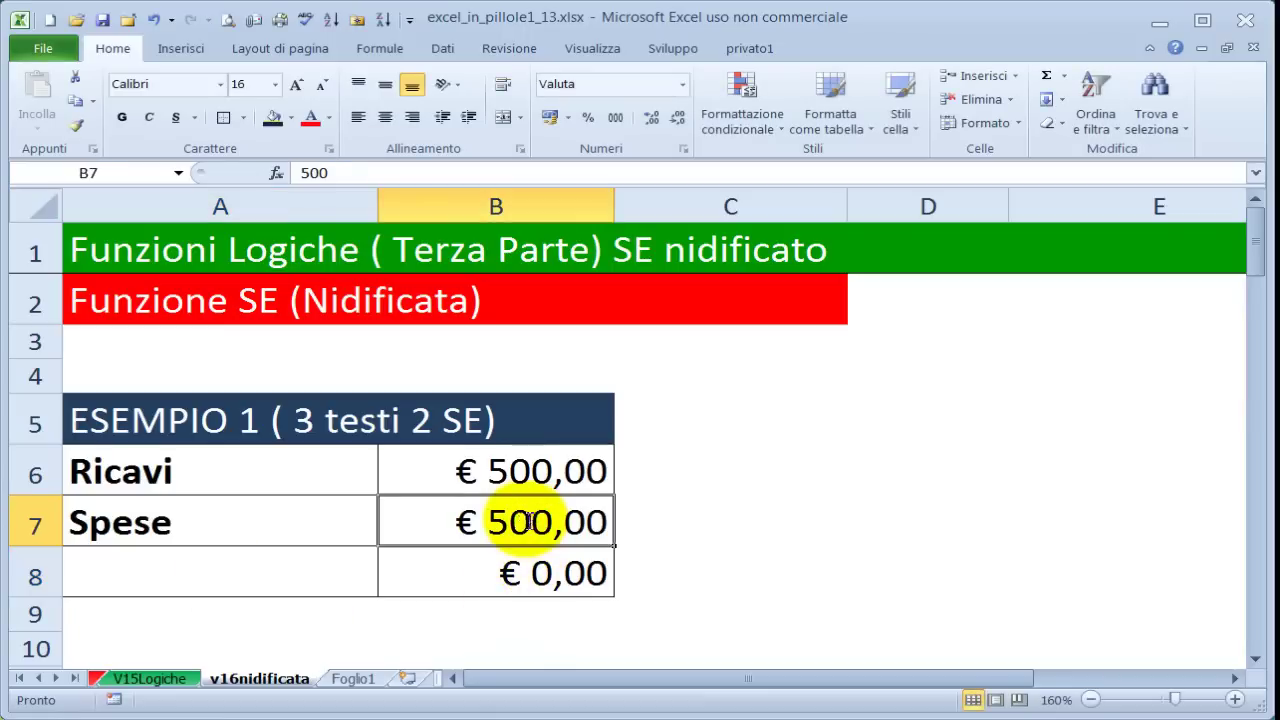
type("400")
key("Return")
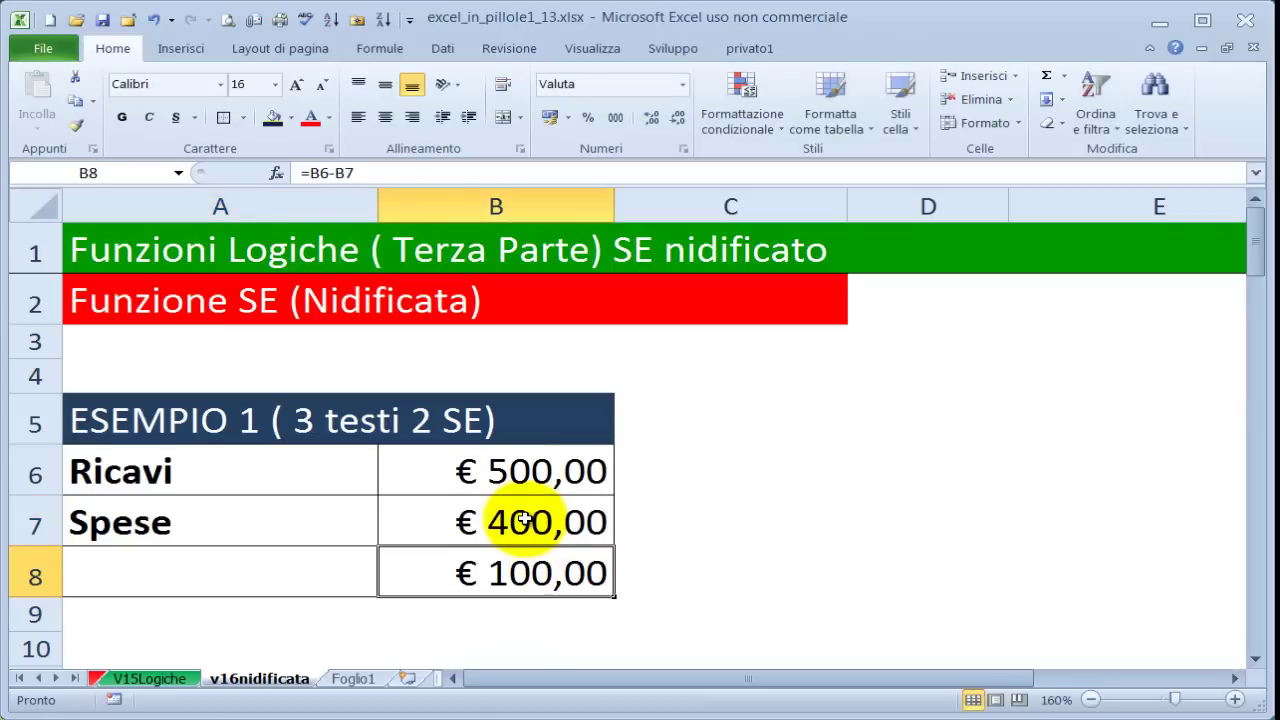
key("Left")
Step: Start A8's formula as =SE(B6>B7;"Utile"; using B6 and B7 references
type("=")
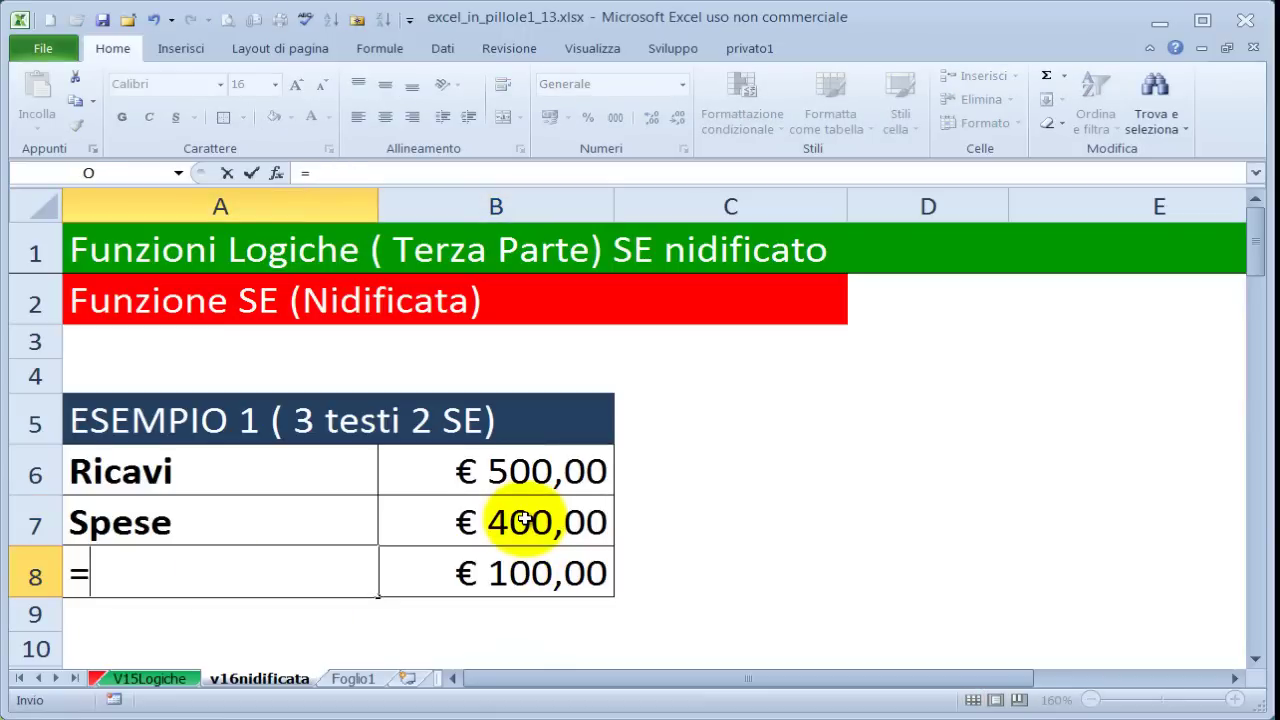
type("se")
key("Tab")
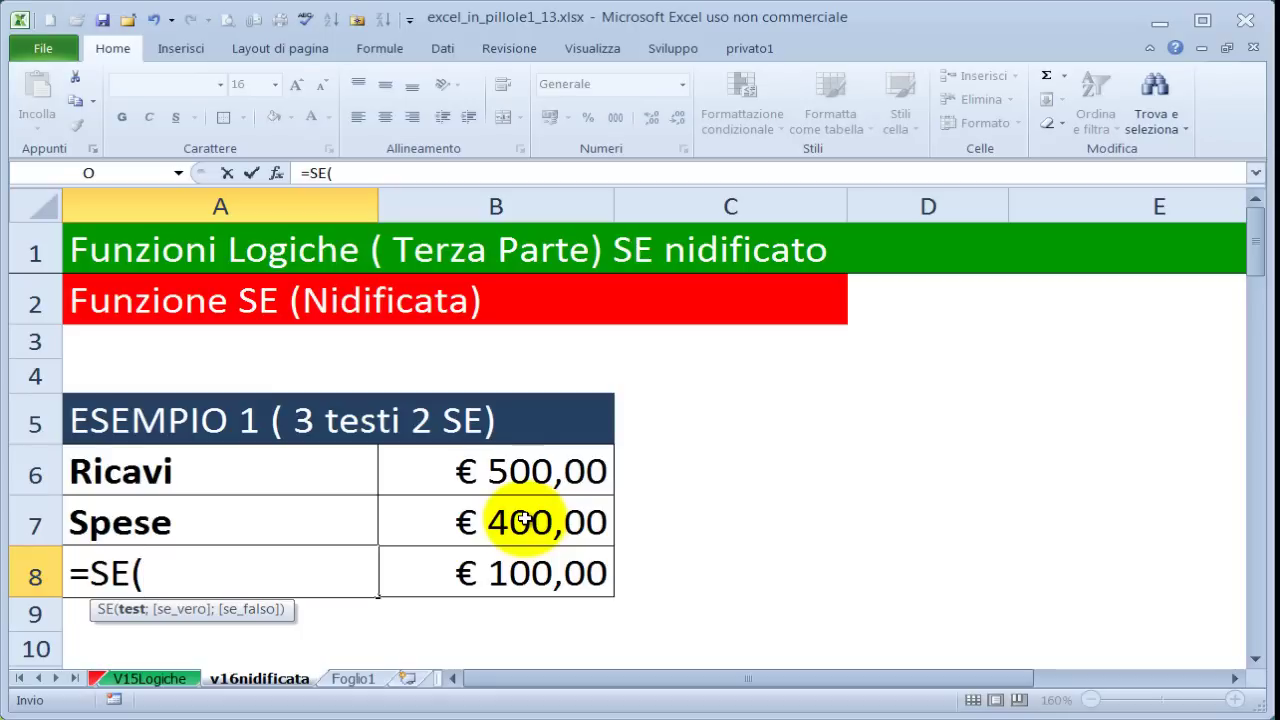
left_click(514, 474)
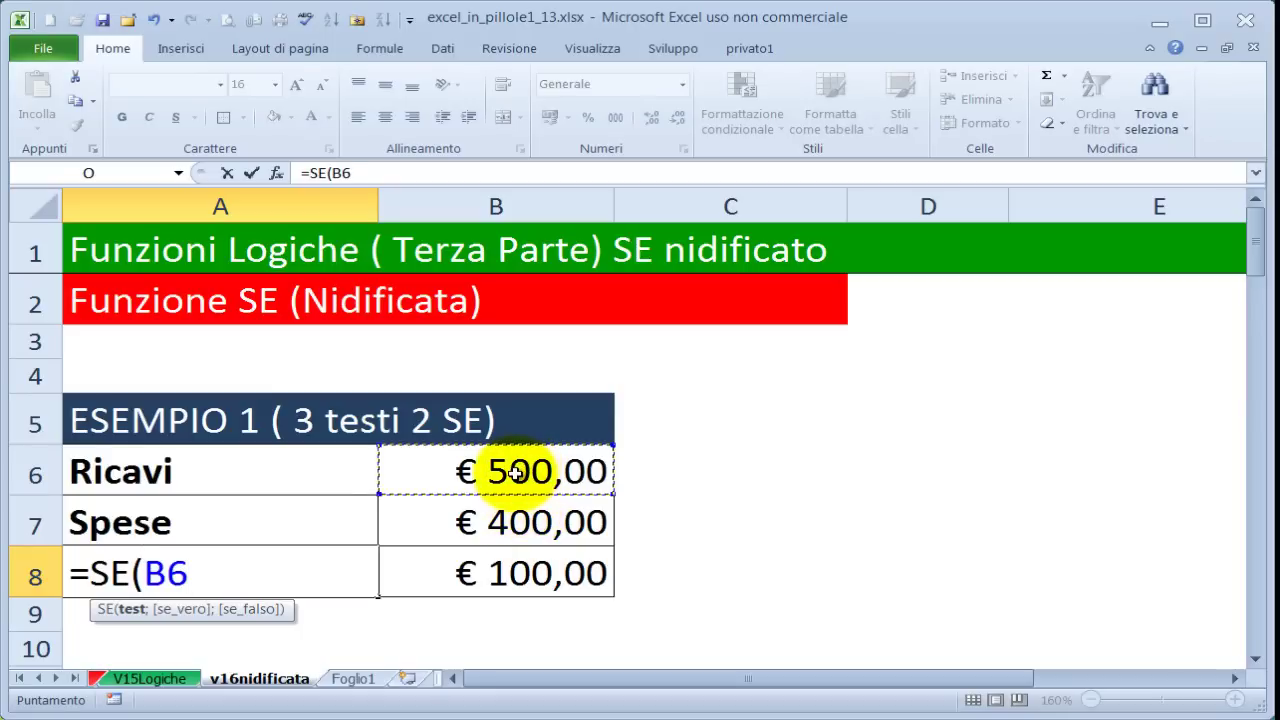
type(">")
left_click(552, 520)
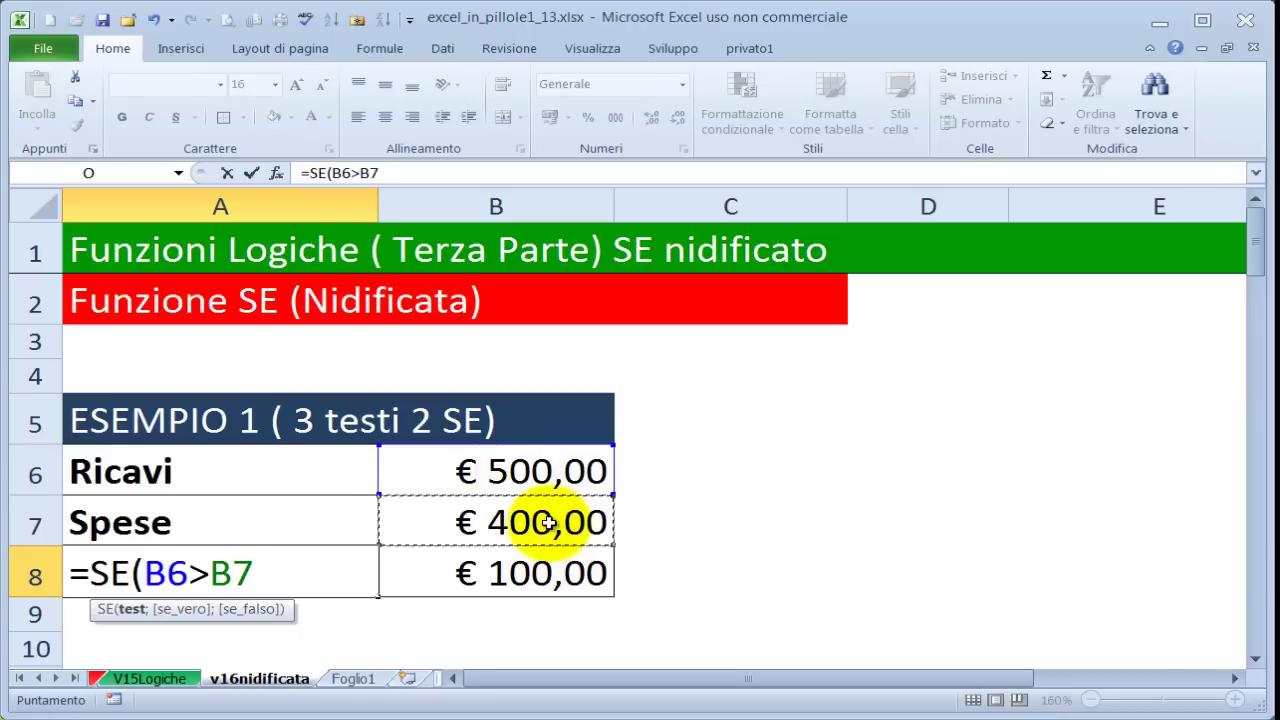
type(";")
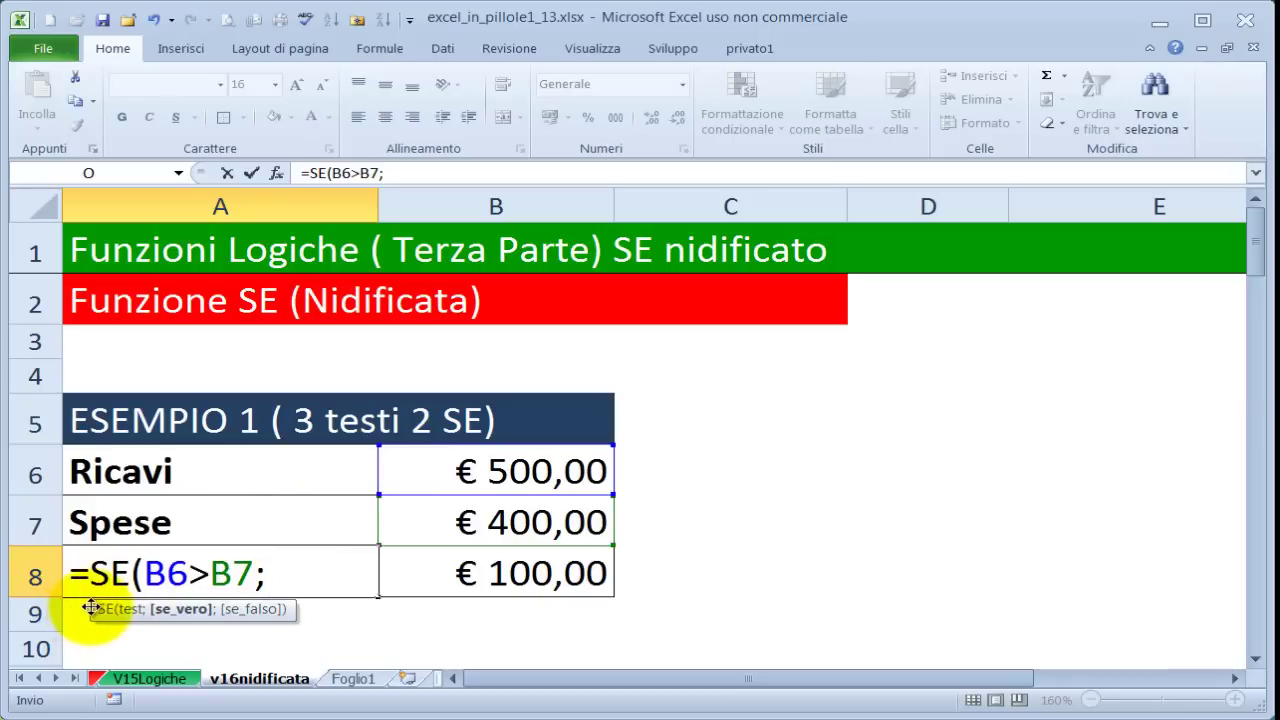
left_click_drag(95, 607, 185, 628)
left_click(288, 575)
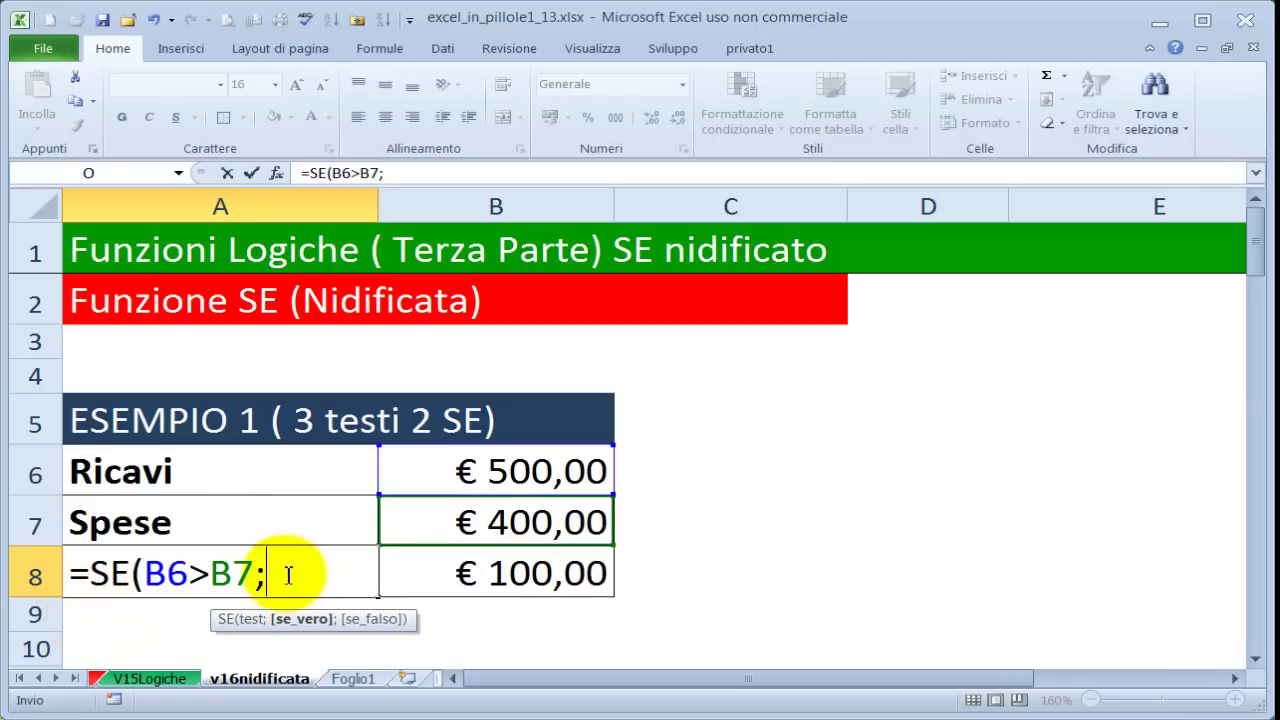
type("\"U")
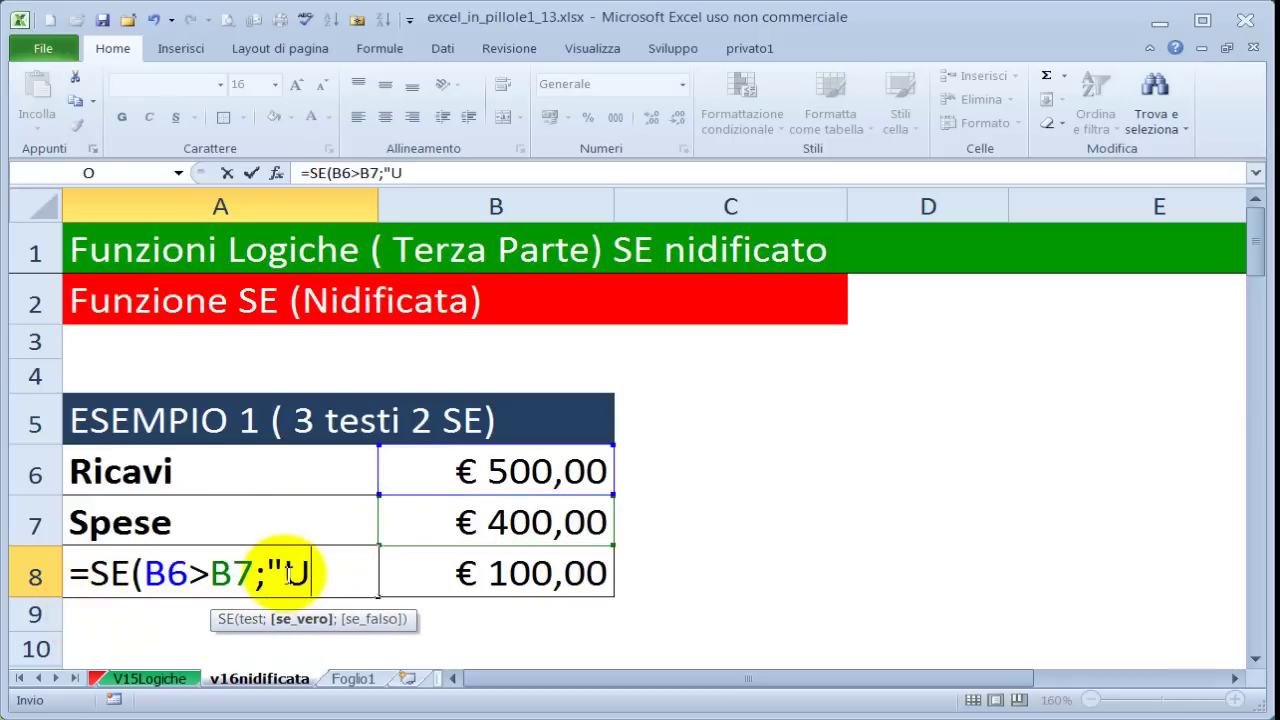
type("tile")
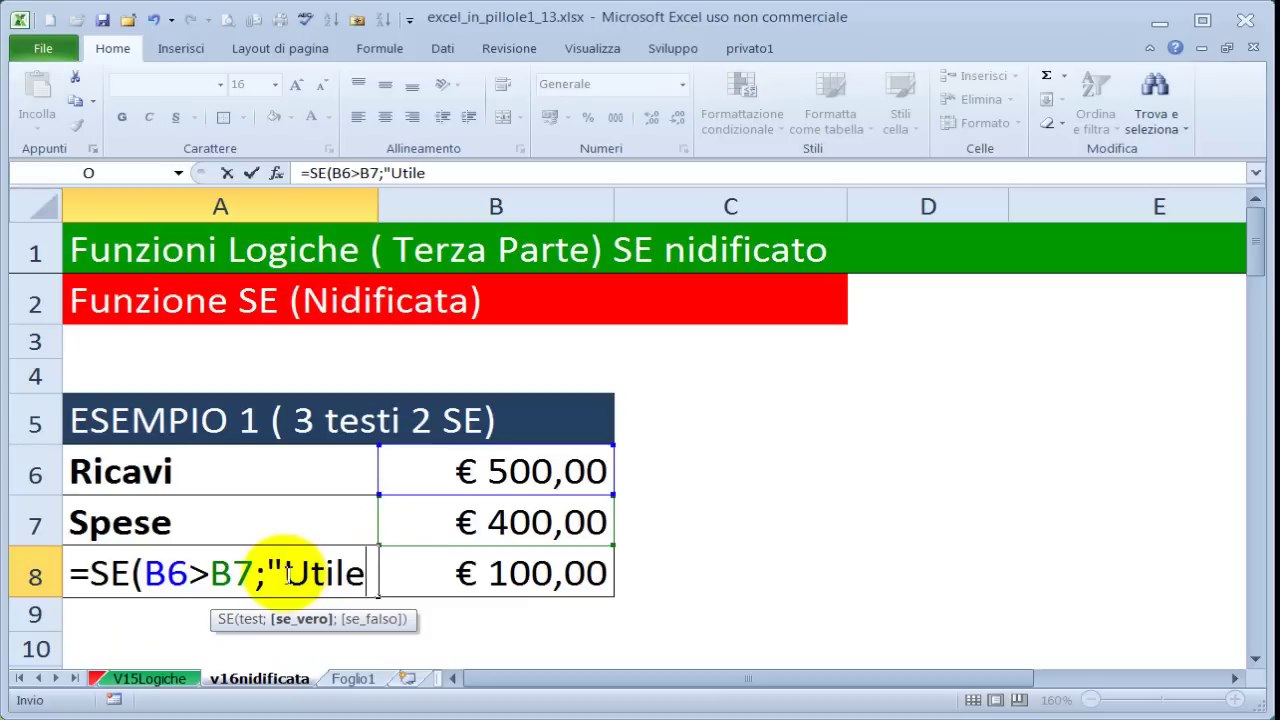
type("\";")
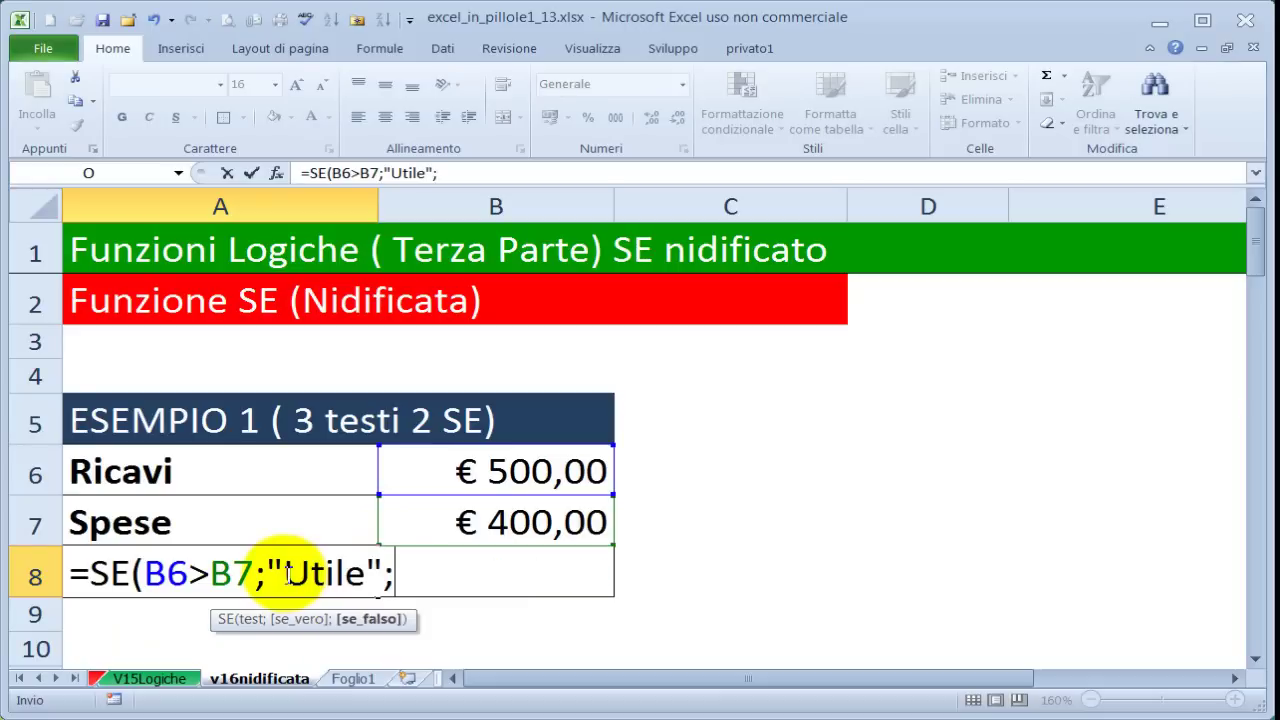
left_click_drag(214, 618, 323, 628)
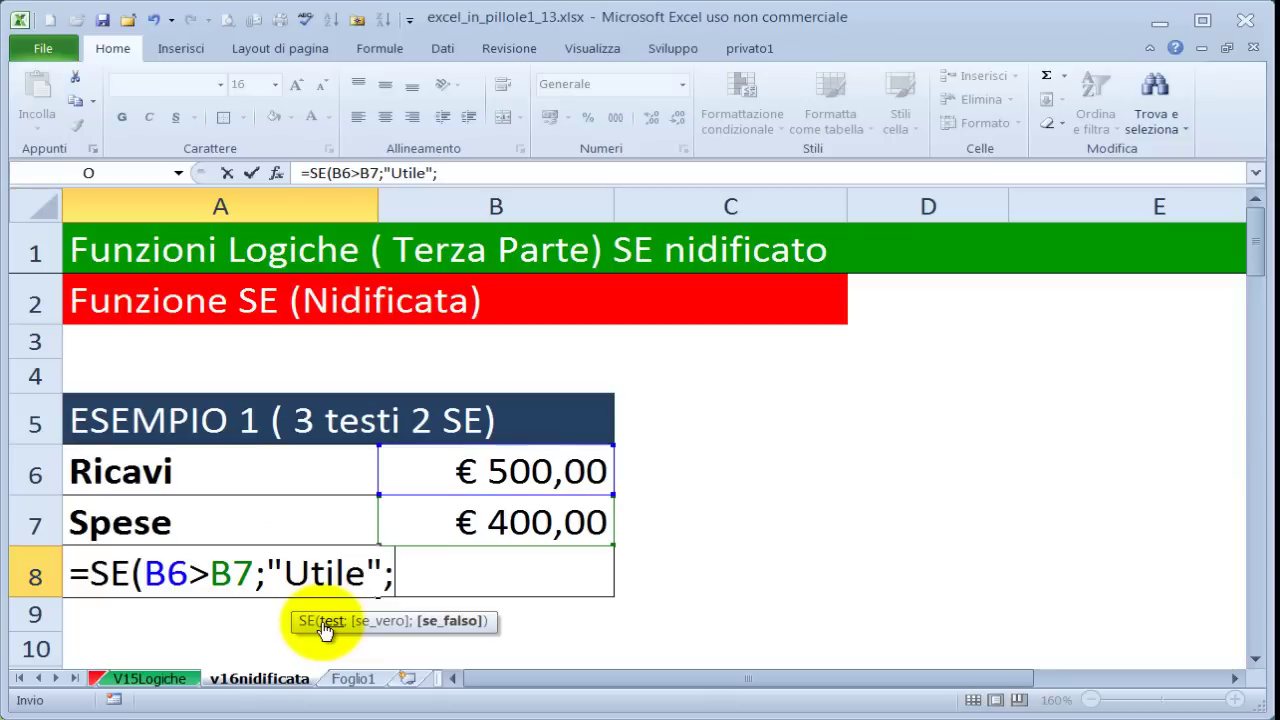
Step: Nest SE(B6=B7;"Pareggio";"Perdita") as the false branch and commit the formula
type("se")
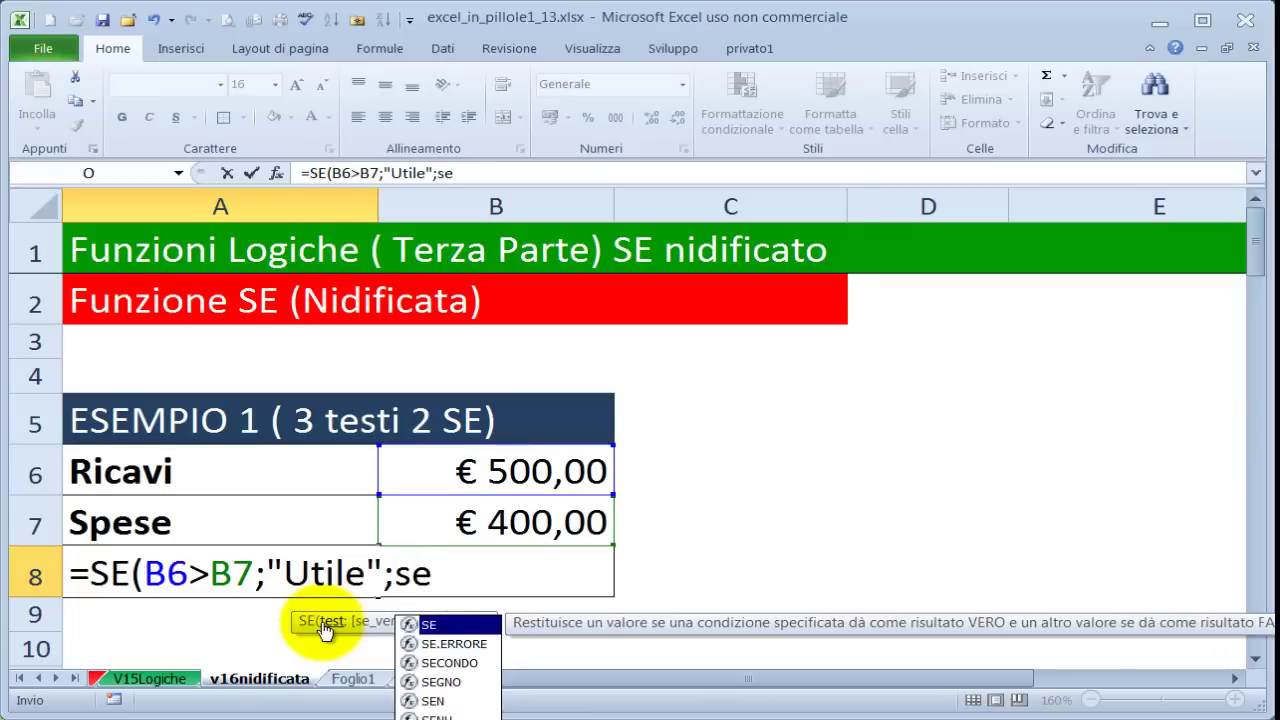
key("Tab")
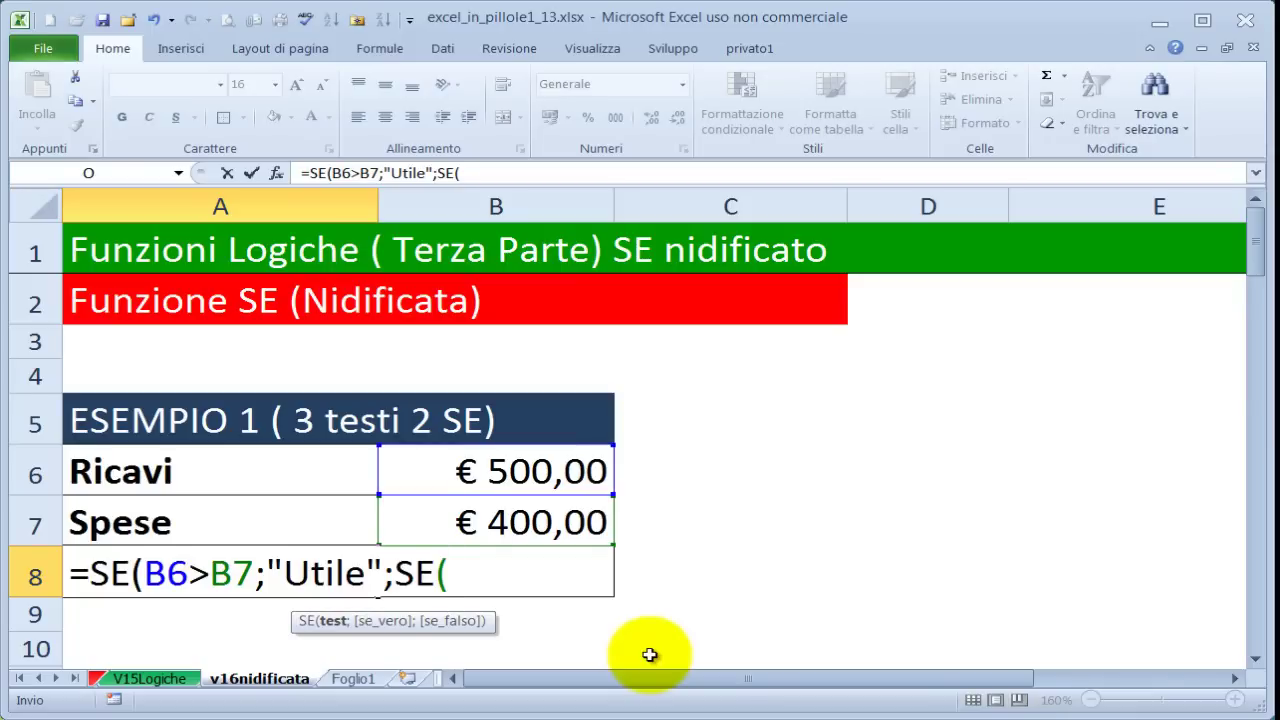
left_click(527, 474)
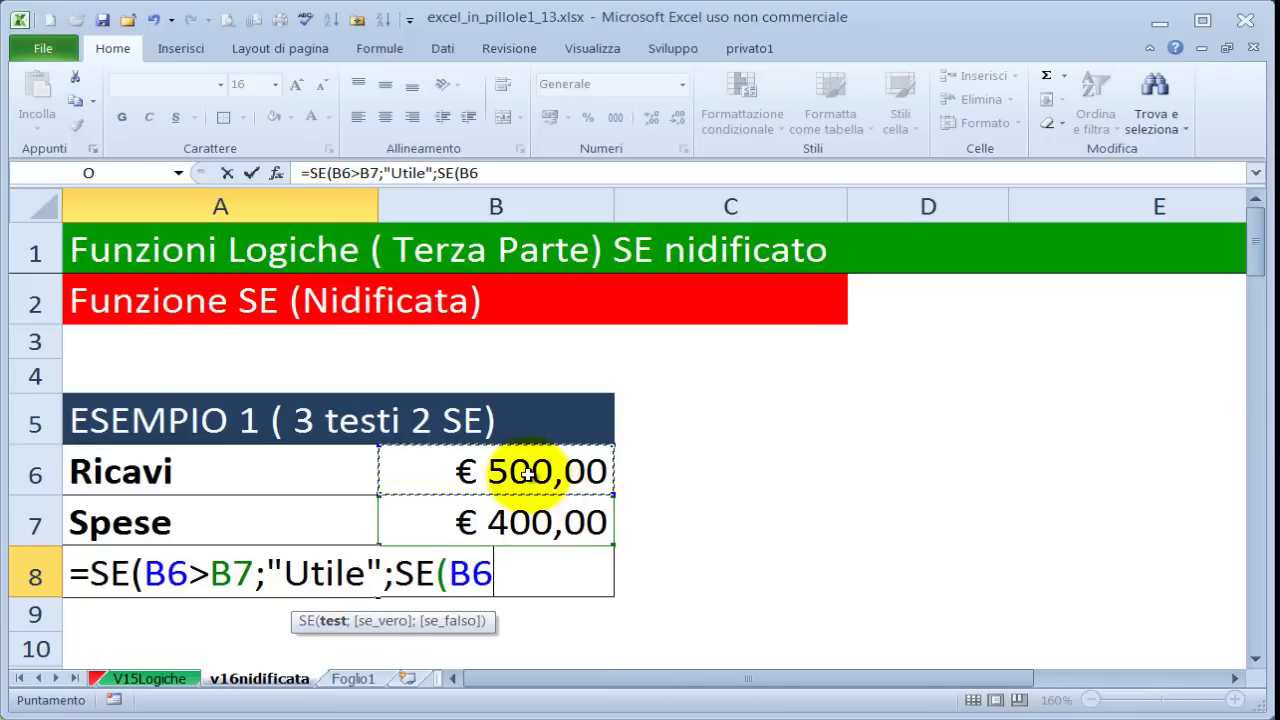
type("=")
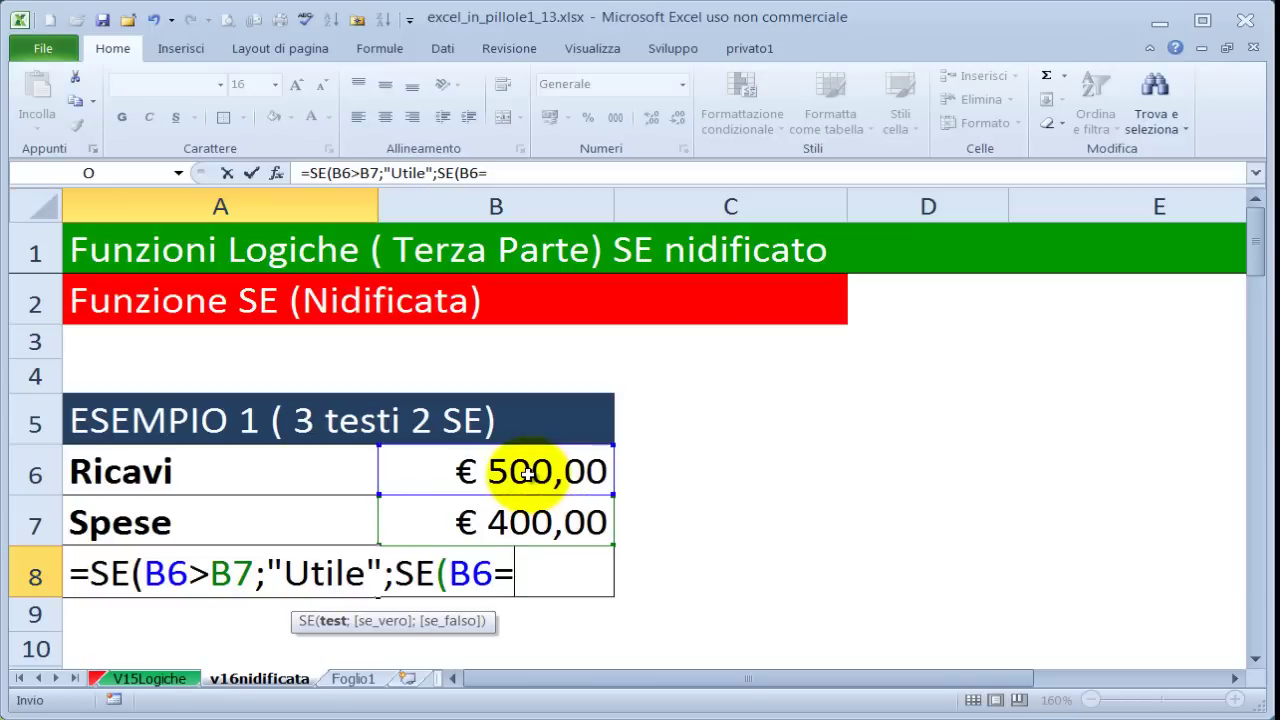
left_click(545, 527)
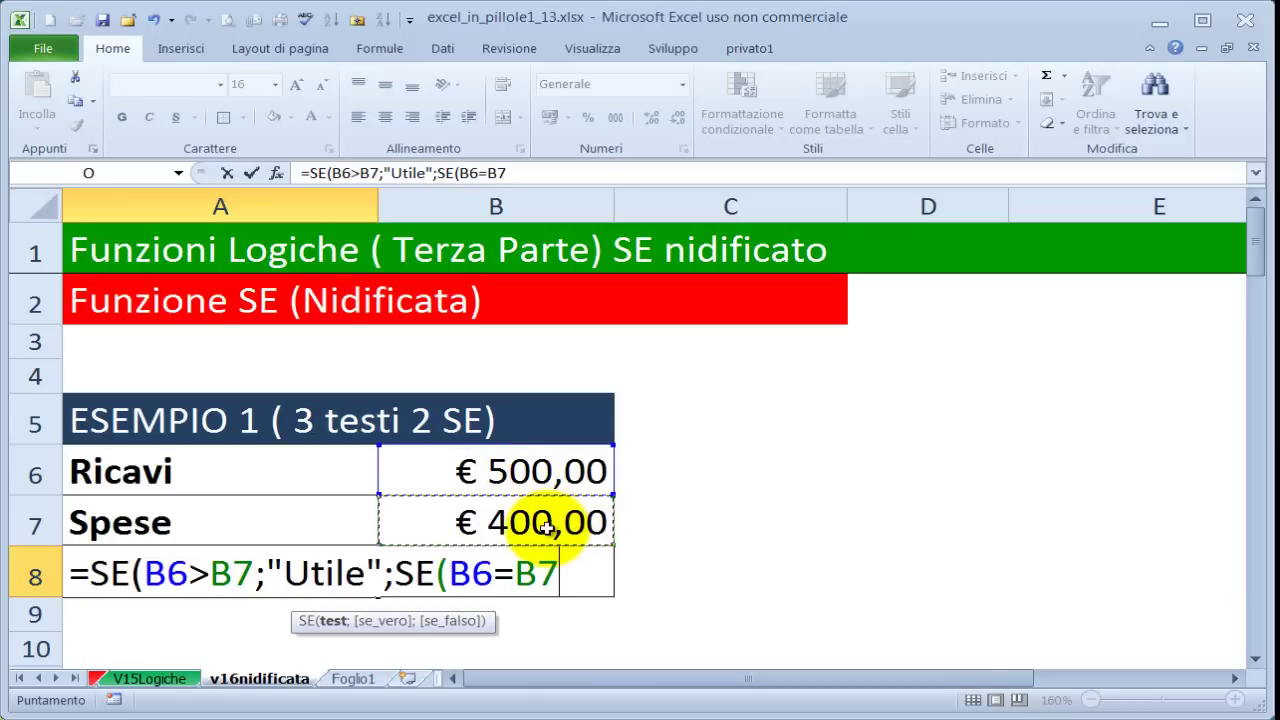
type(";")
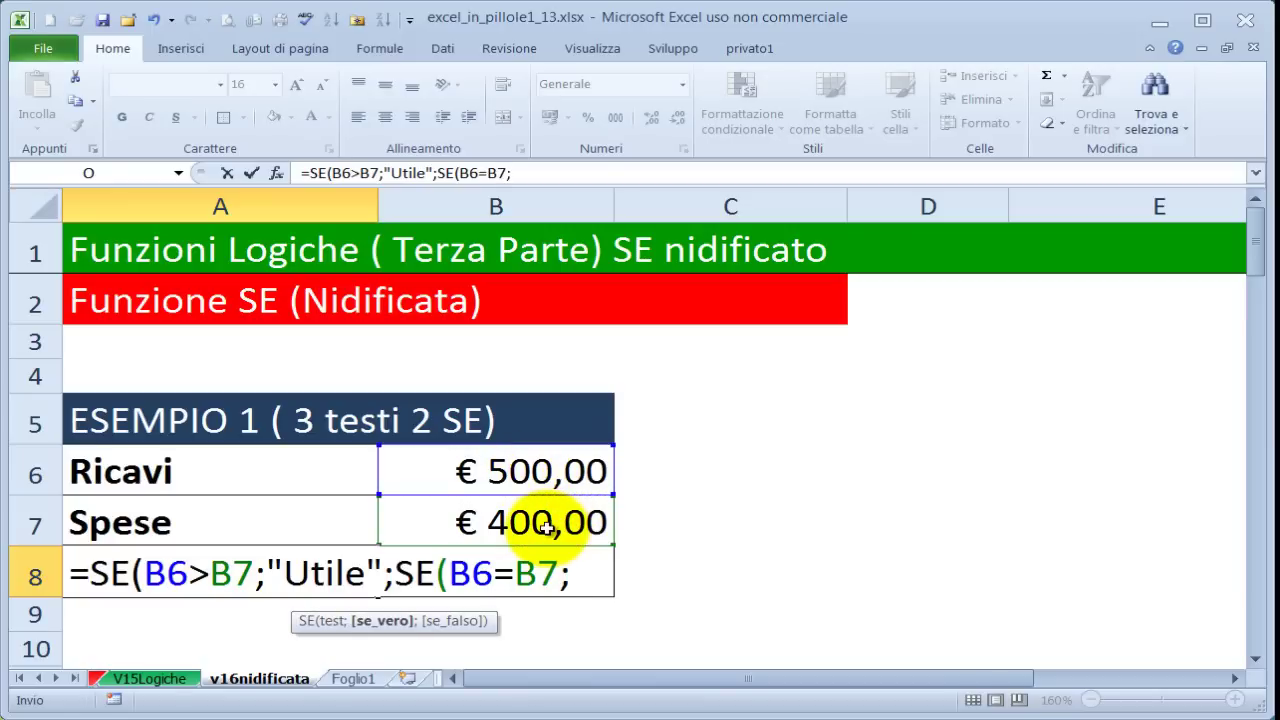
type("\"P")
type("areggio")
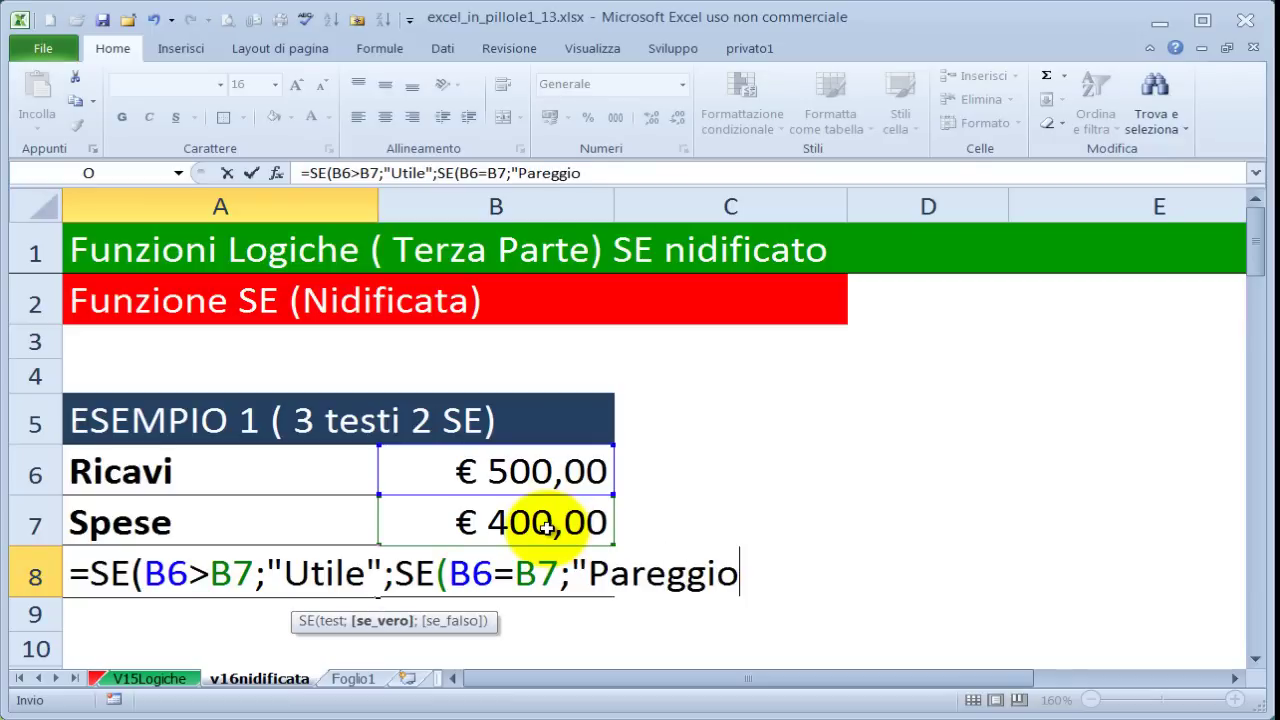
type("\"")
type(";")
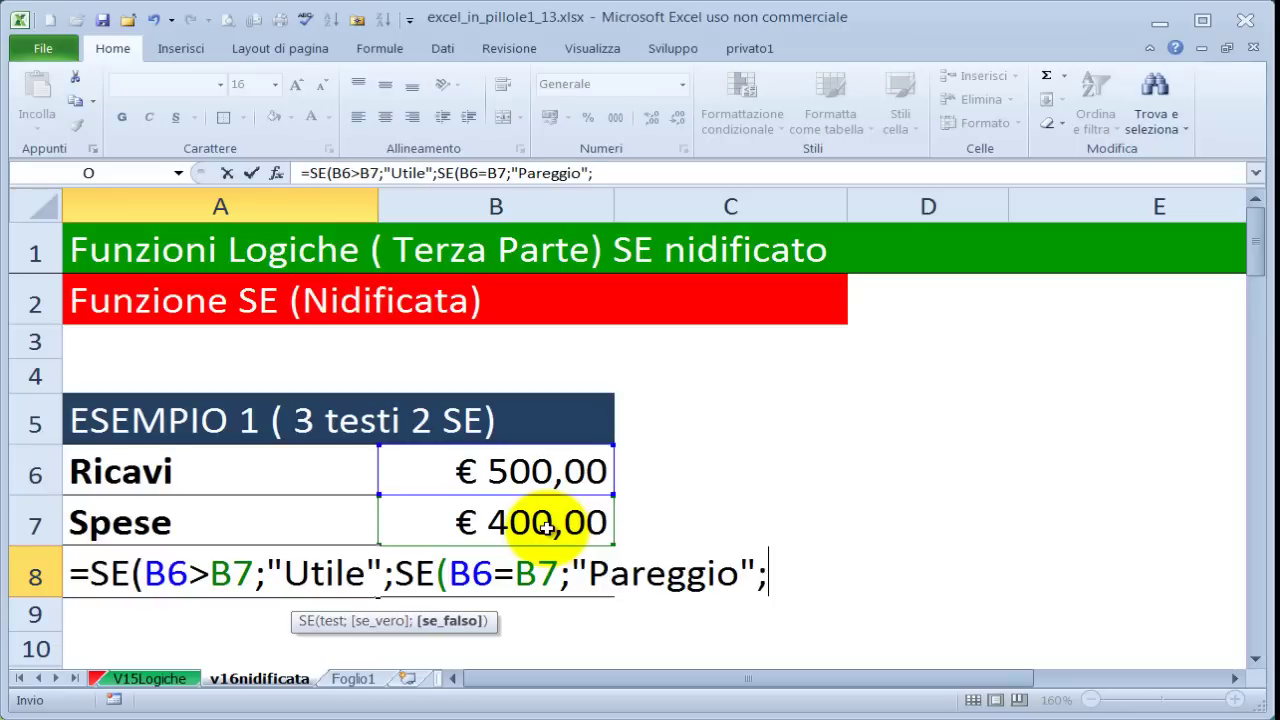
left_click_drag(294, 621, 526, 632)
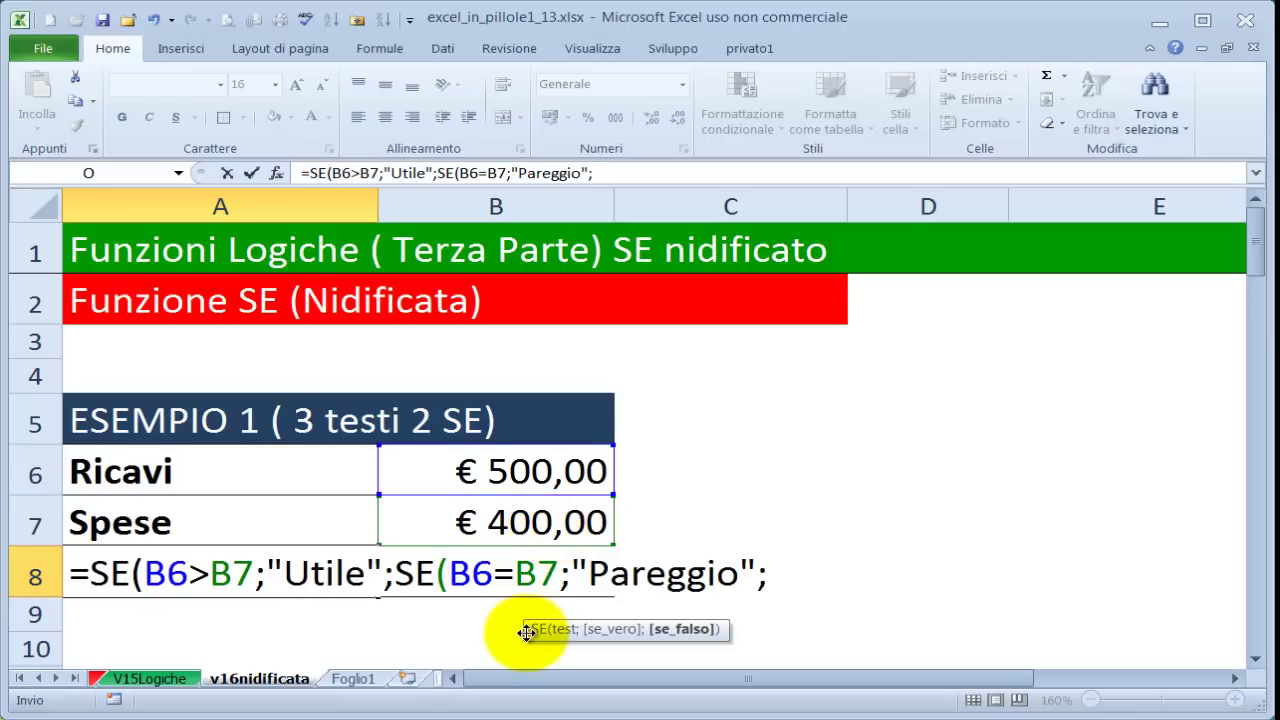
type("\"")
type("Perdita")
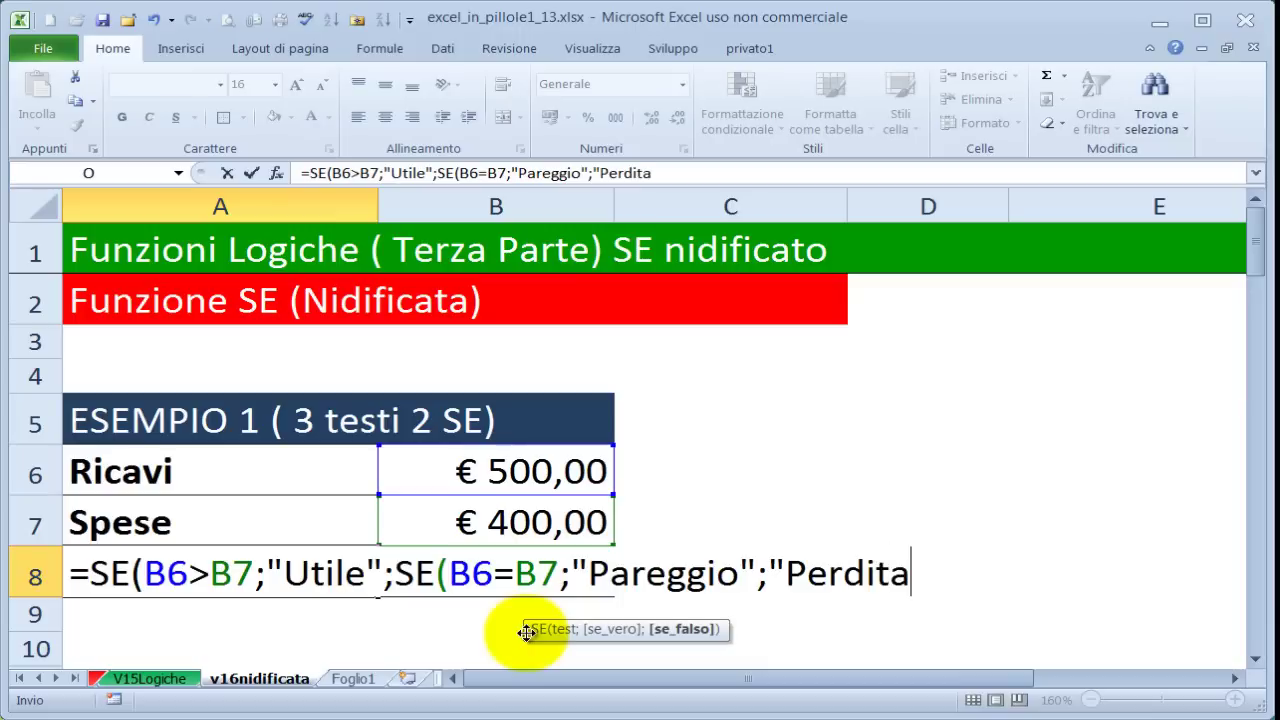
type("\"")
type(")")
type(")")
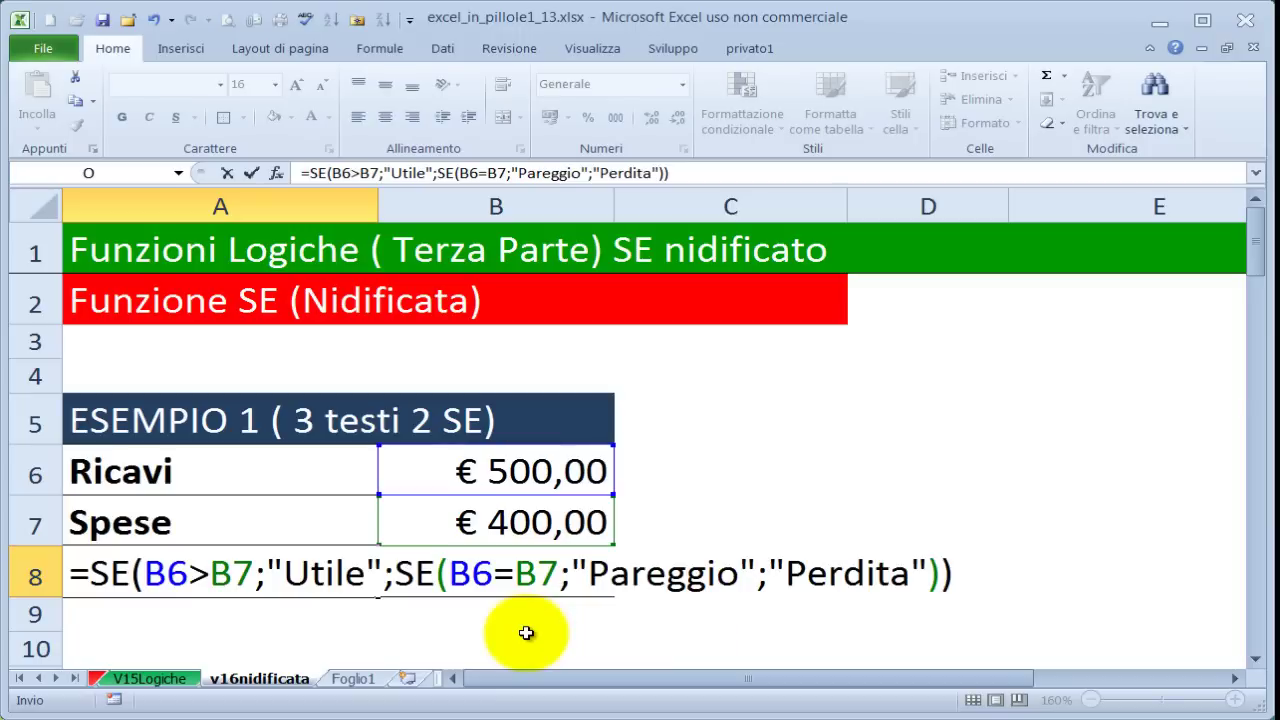
key("ctrl+Return")
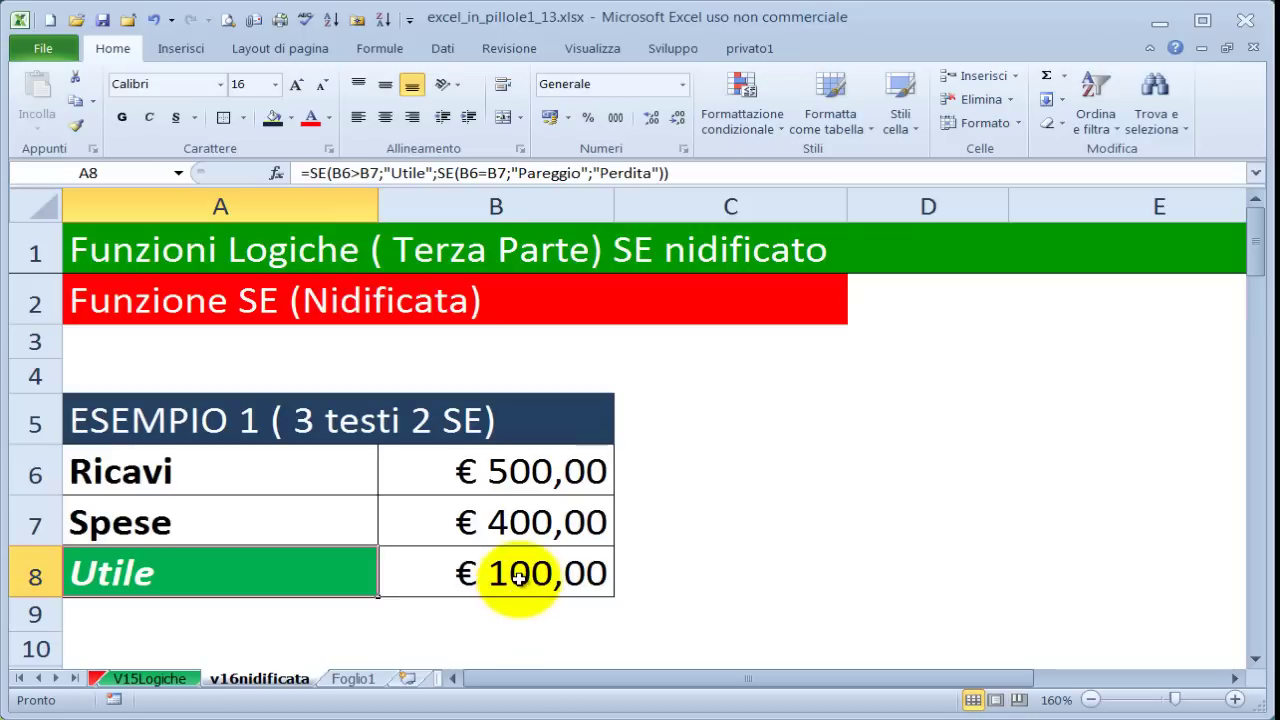
Step: Set Spese in B7 to 600 to see Perdita, then to 500 for Pareggio
left_click(522, 521)
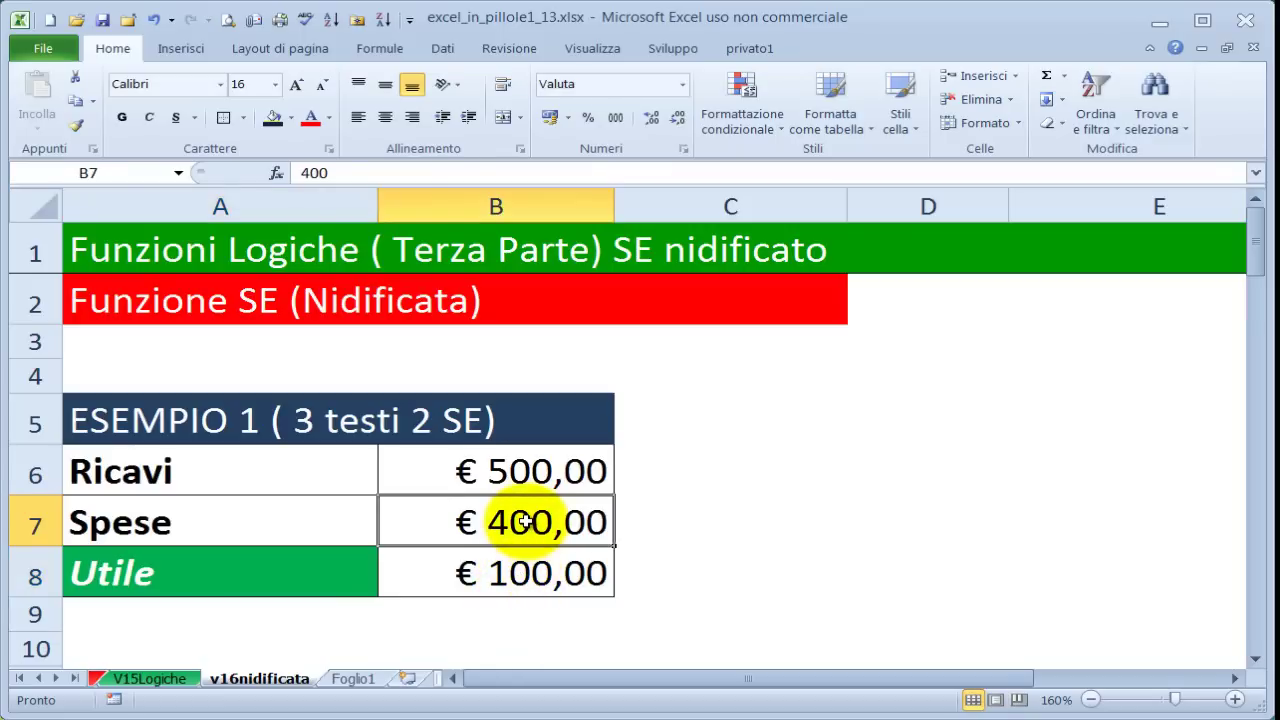
type("600")
key("Return")
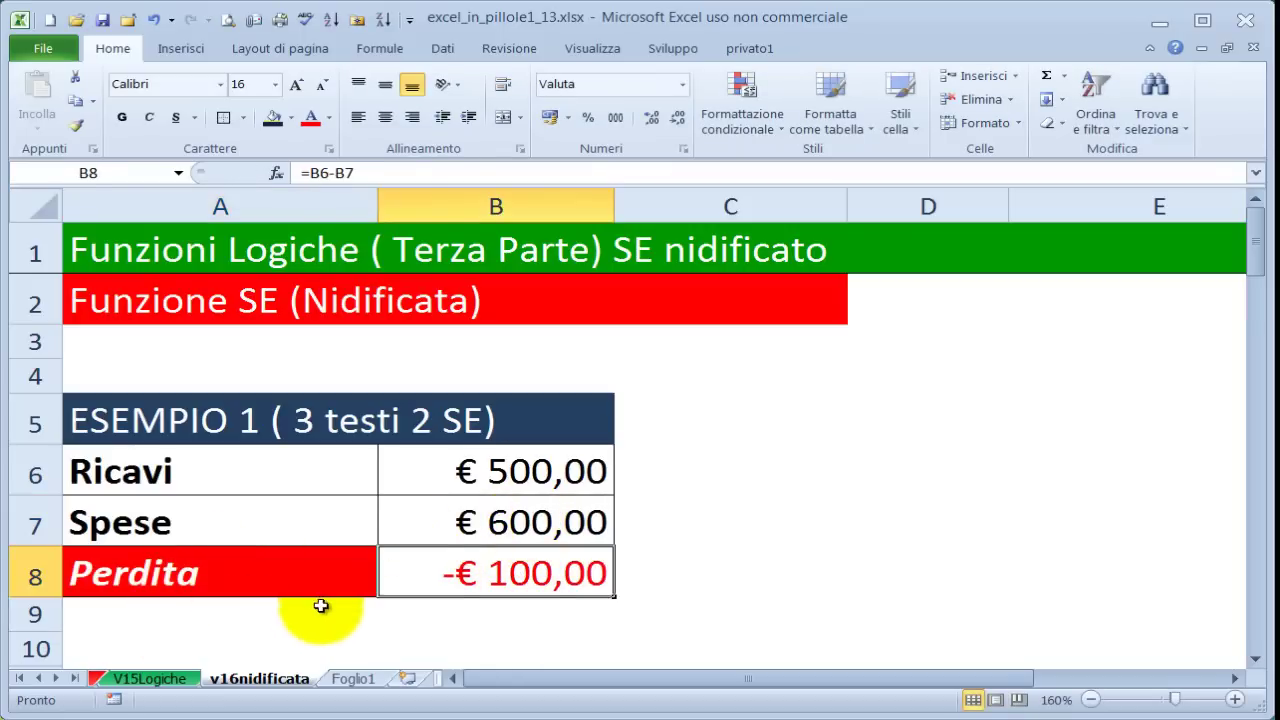
left_click(546, 523)
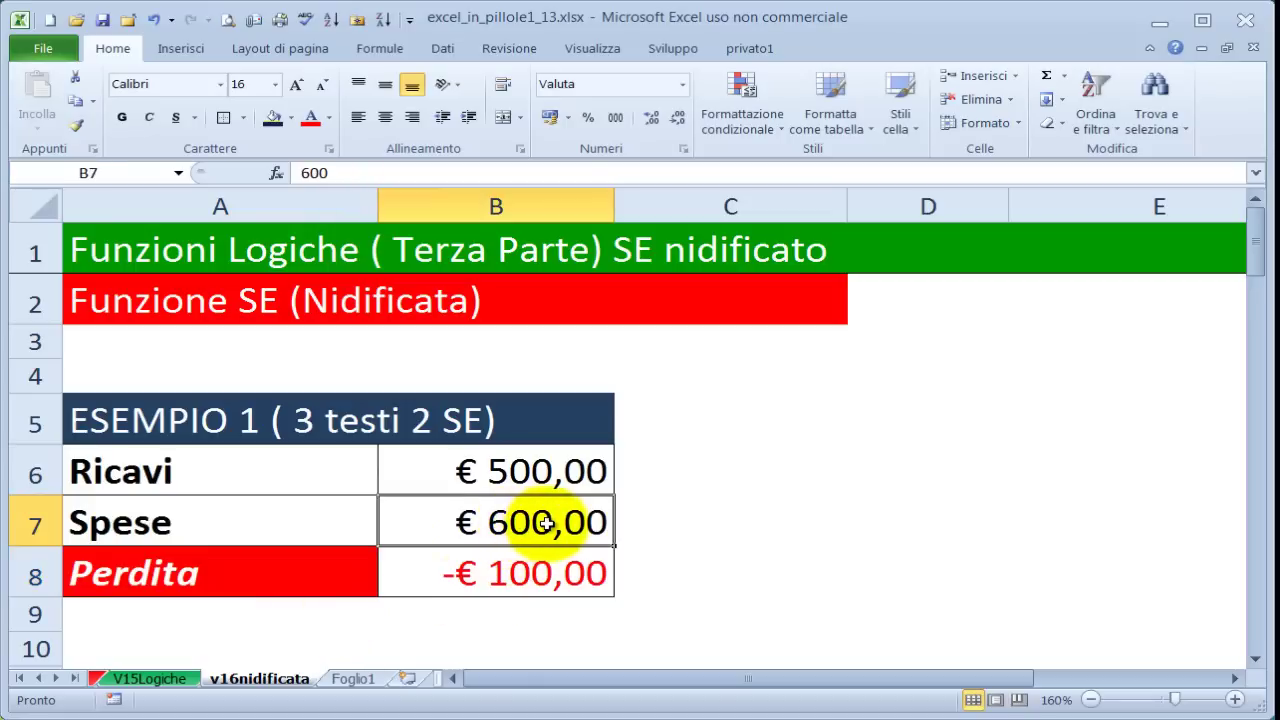
type("500")
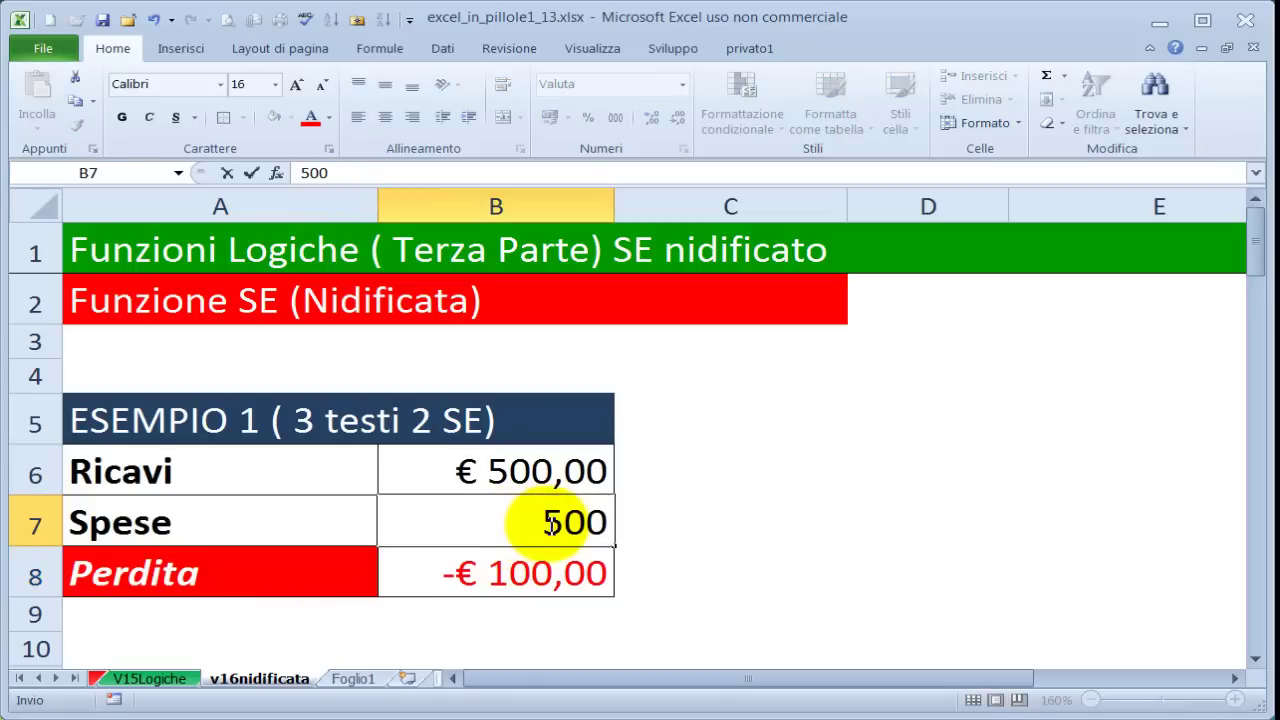
key("Return")
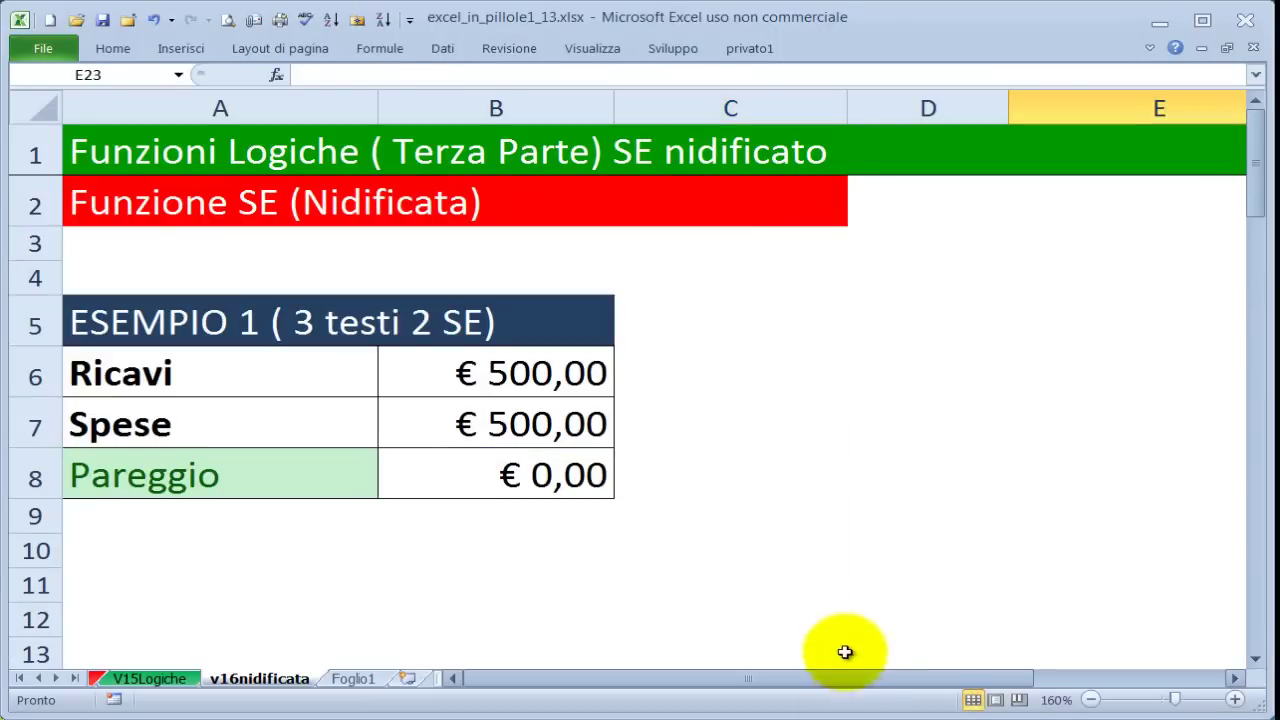
scroll(837, 605, "down", 2)
scroll(841, 607, "down", 3)
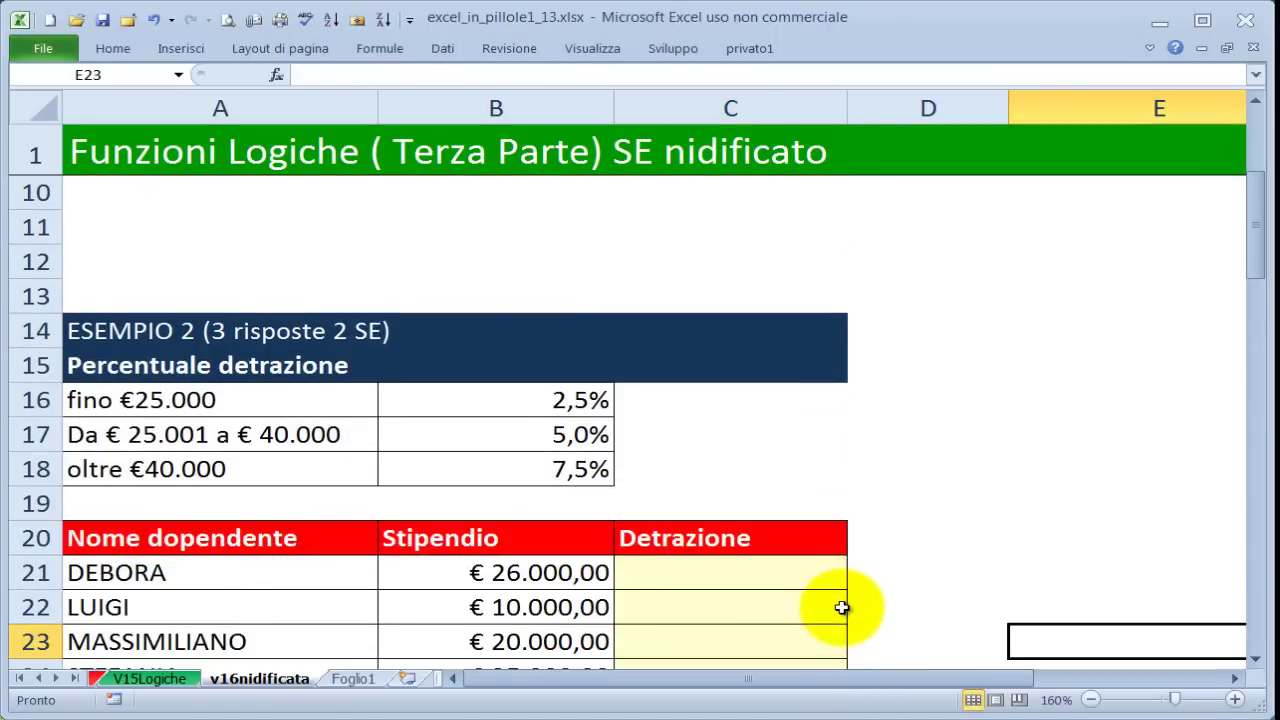
scroll(841, 607, "down", 1)
scroll(841, 607, "up", 1)
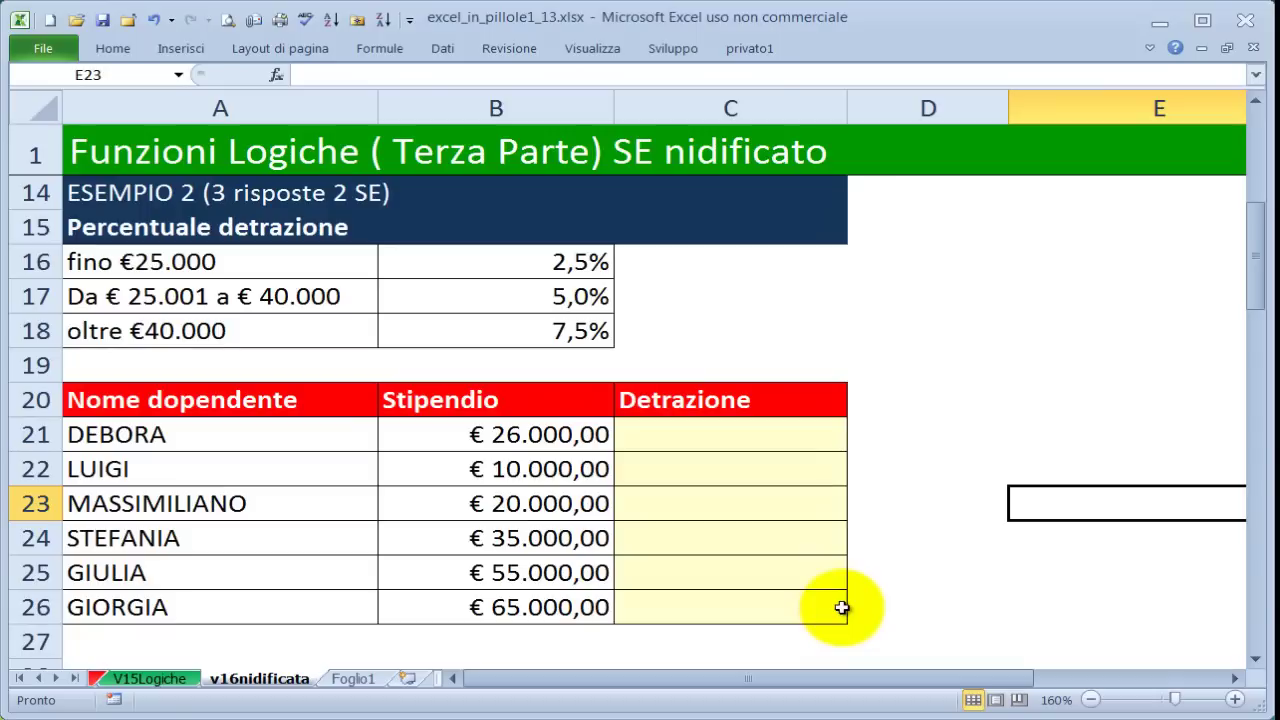
left_click(652, 438)
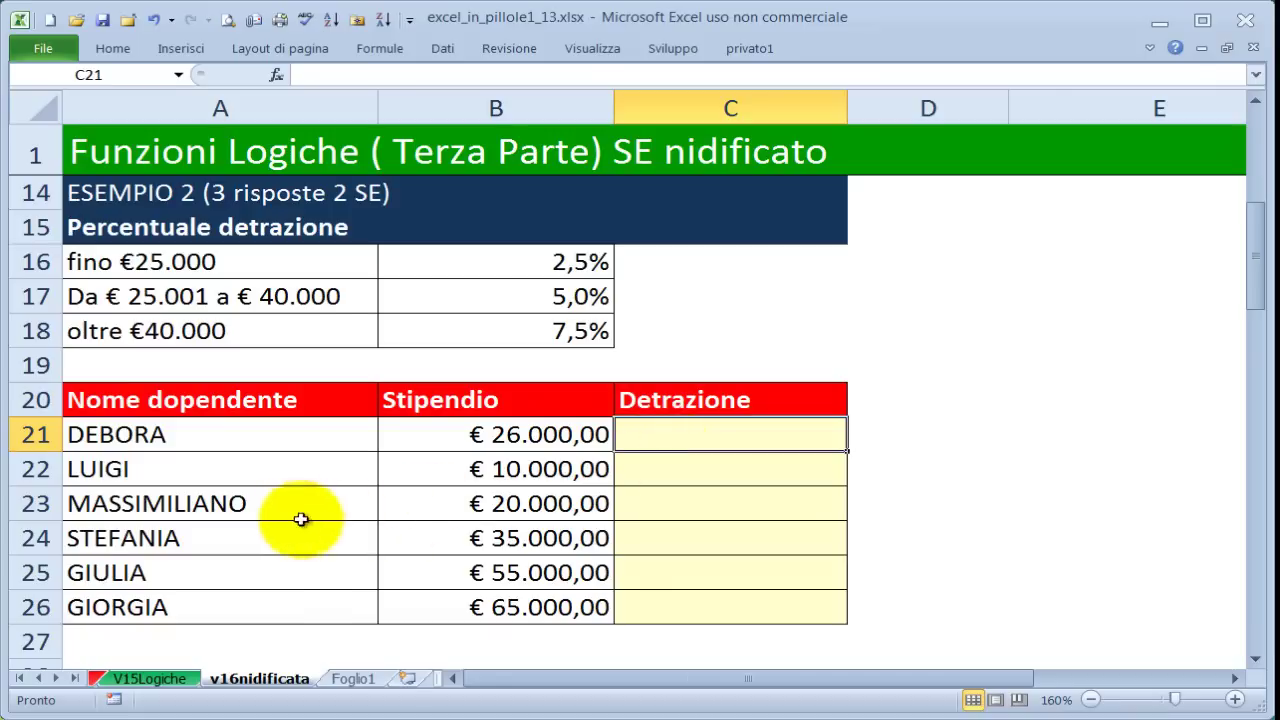
left_click_drag(212, 447, 226, 615)
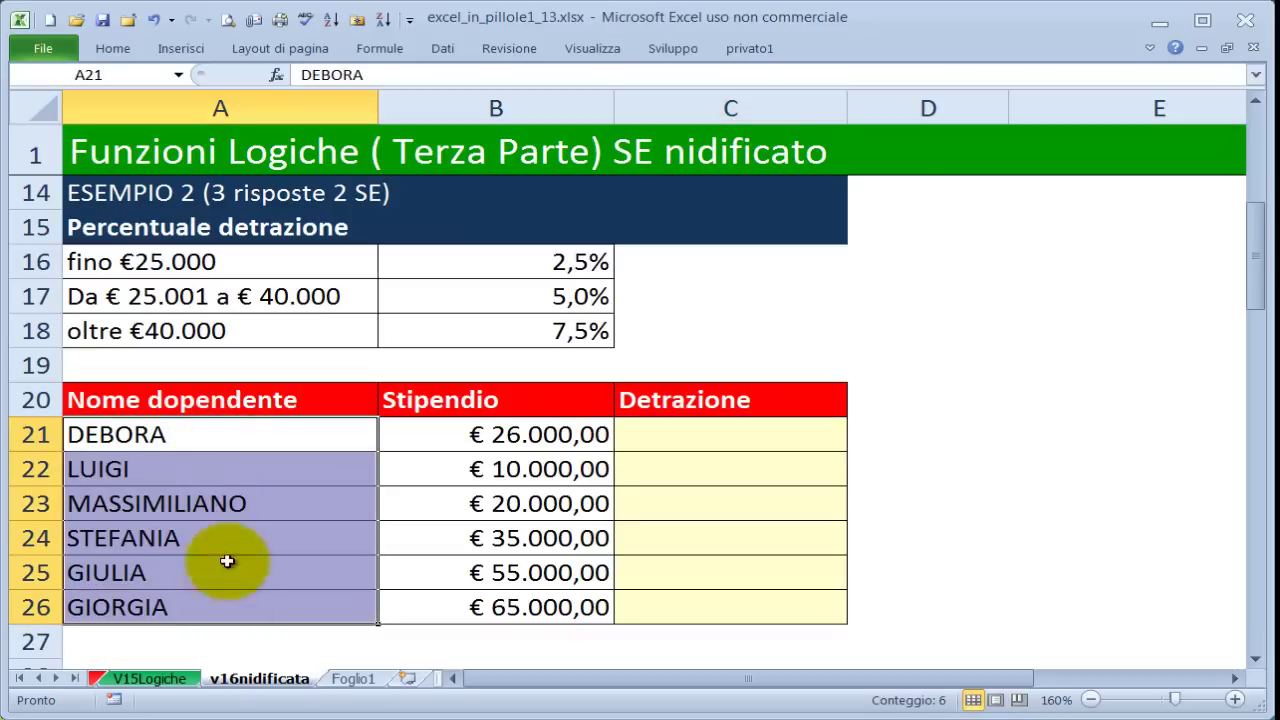
left_click_drag(229, 434, 229, 603)
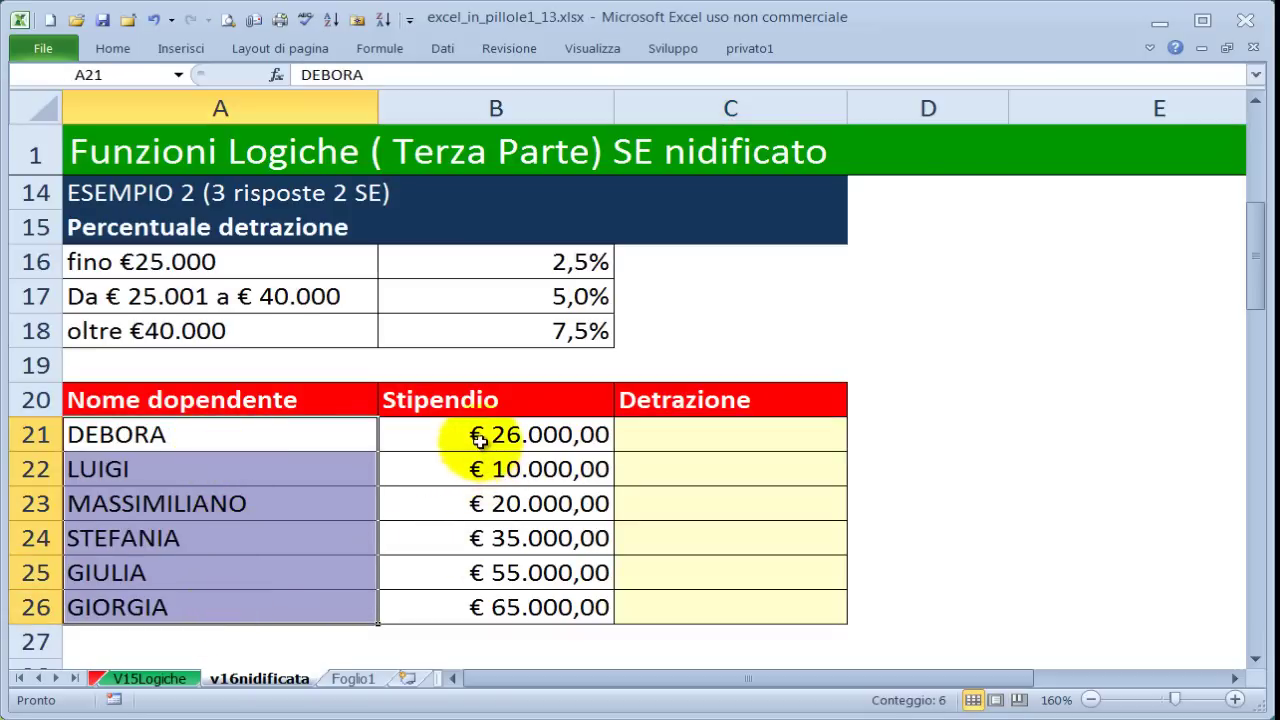
left_click_drag(471, 432, 460, 606)
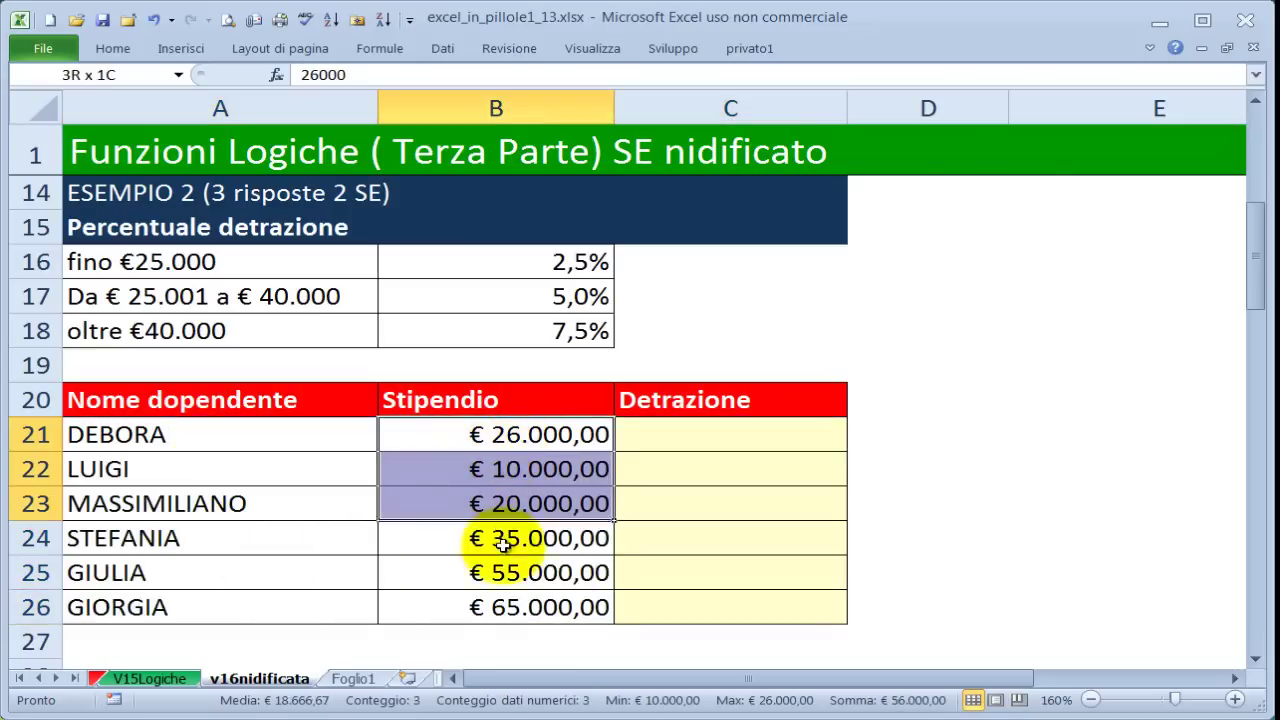
left_click_drag(506, 449, 505, 607)
left_click_drag(714, 437, 700, 603)
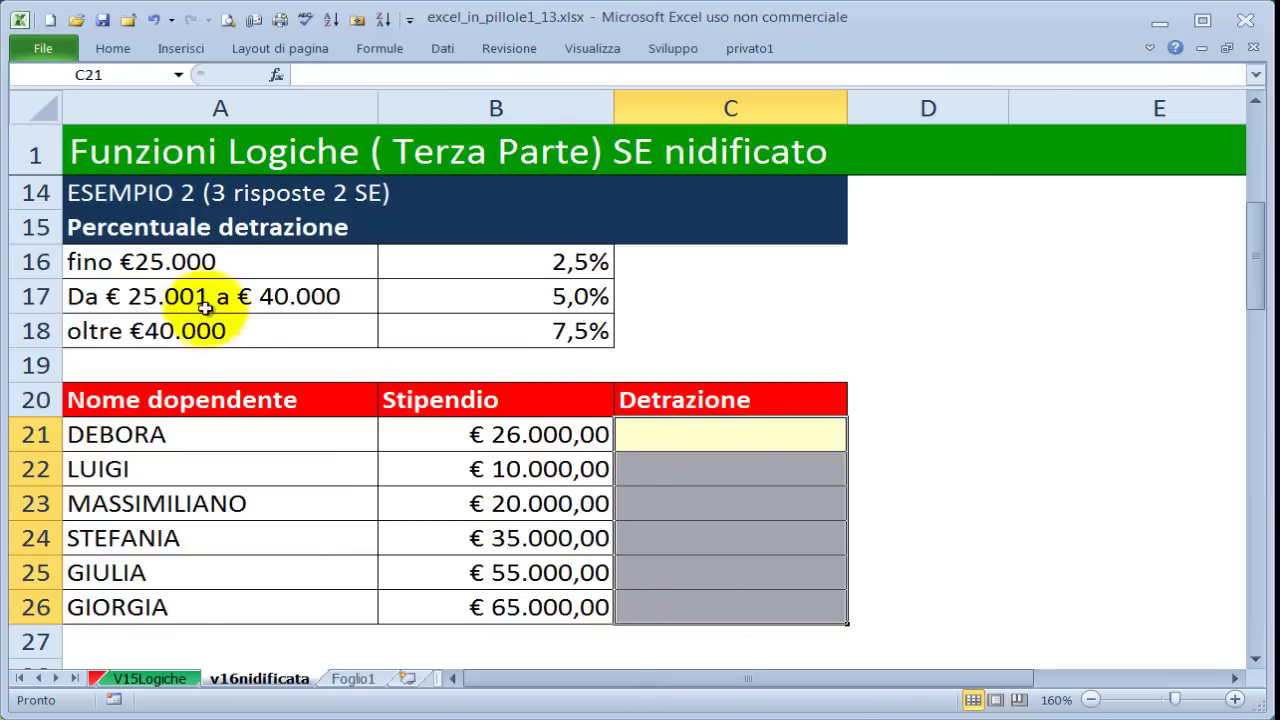
left_click(200, 262)
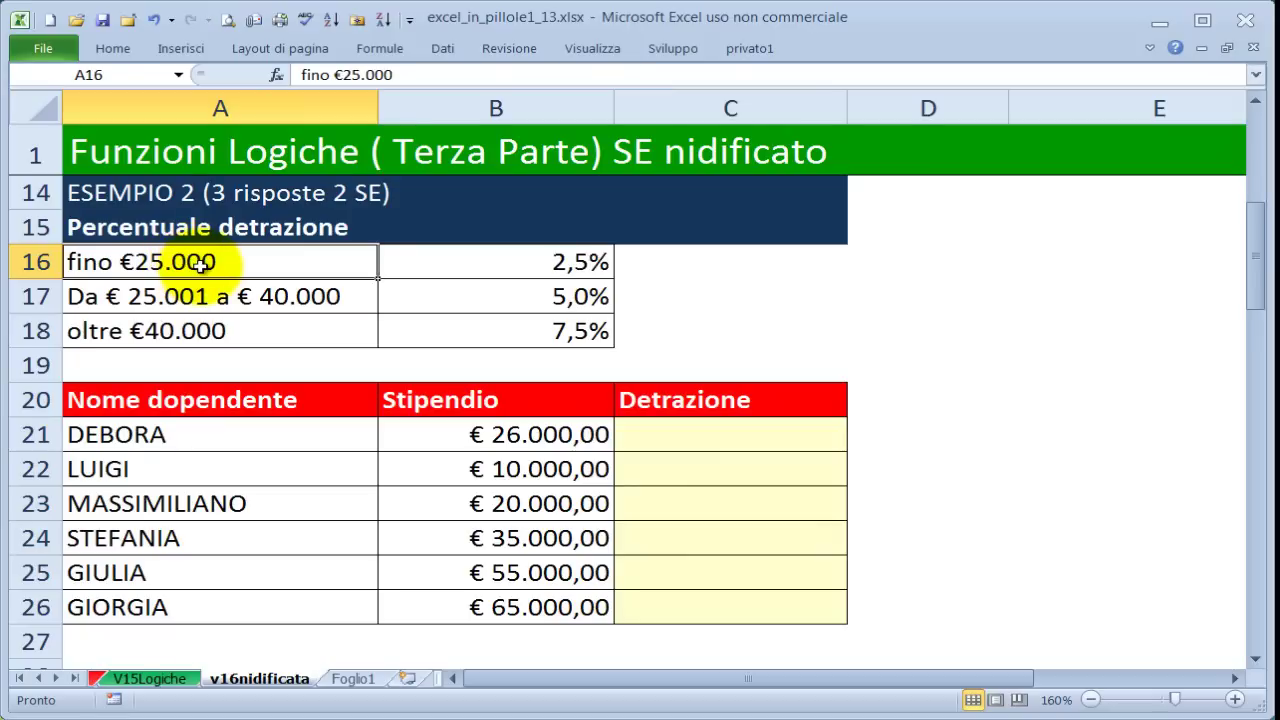
left_click(578, 262)
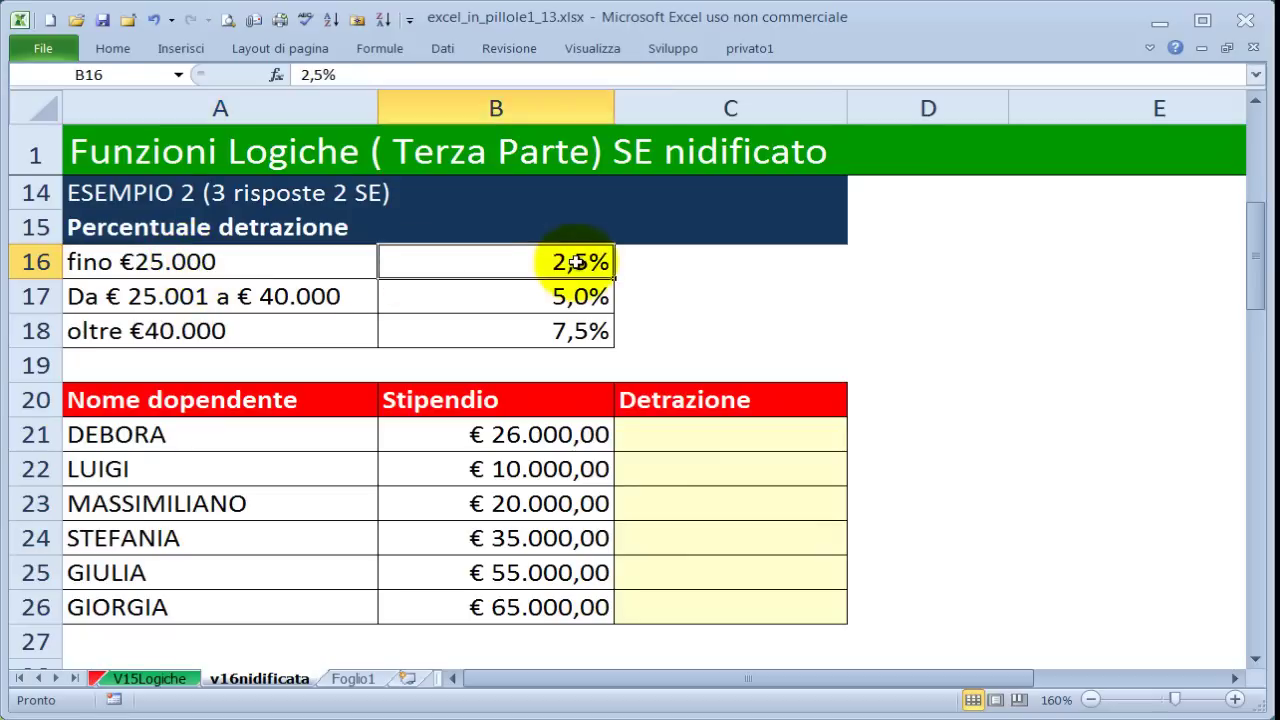
left_click(276, 302)
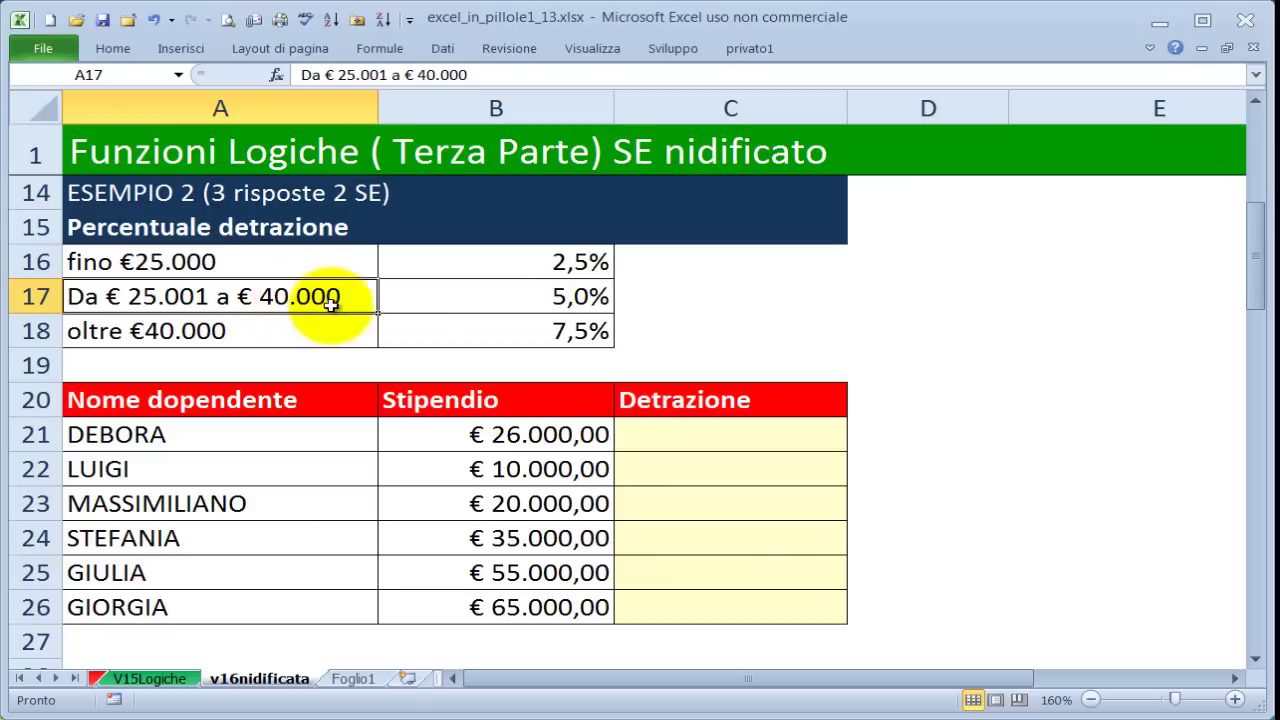
left_click(552, 296)
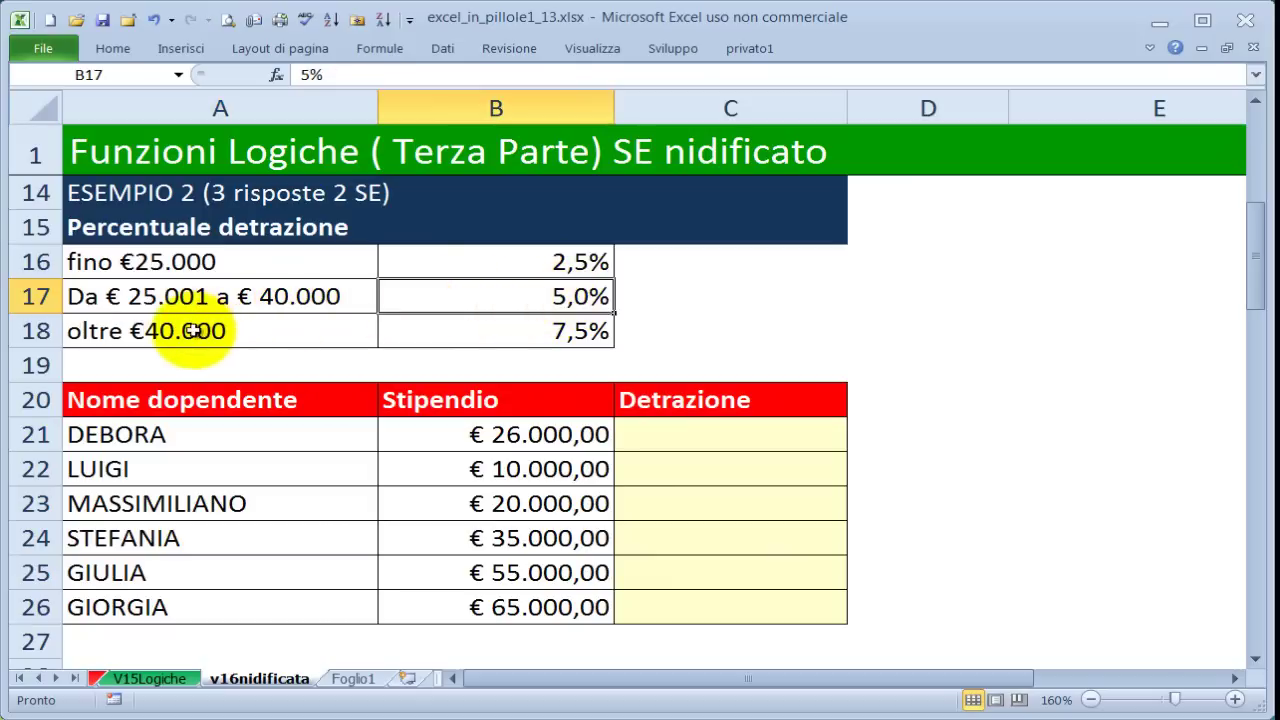
left_click(235, 338)
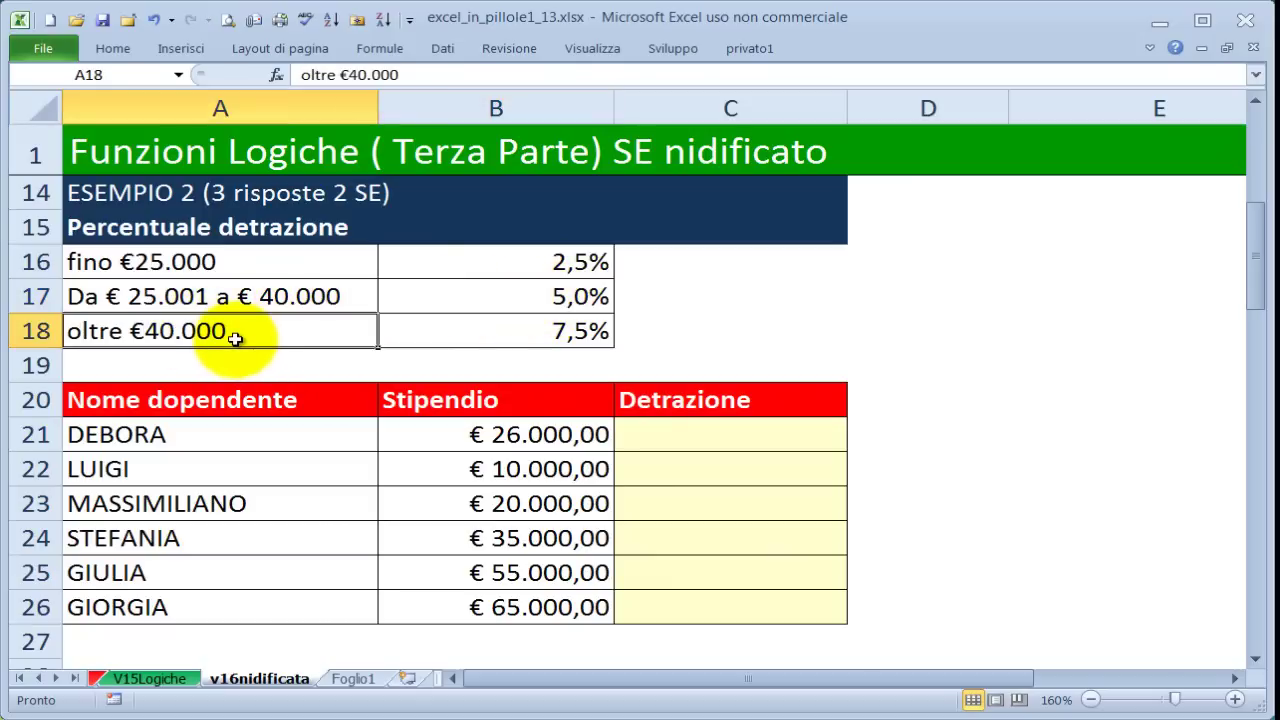
left_click(530, 333)
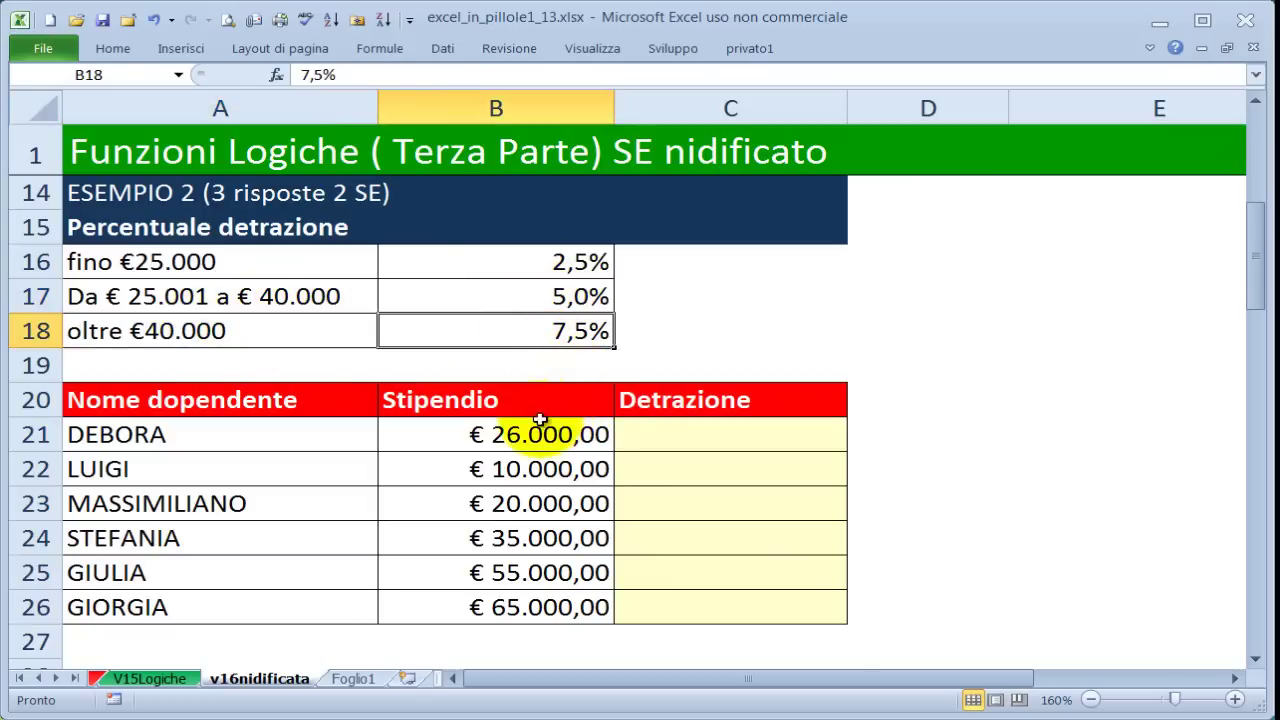
left_click(673, 437)
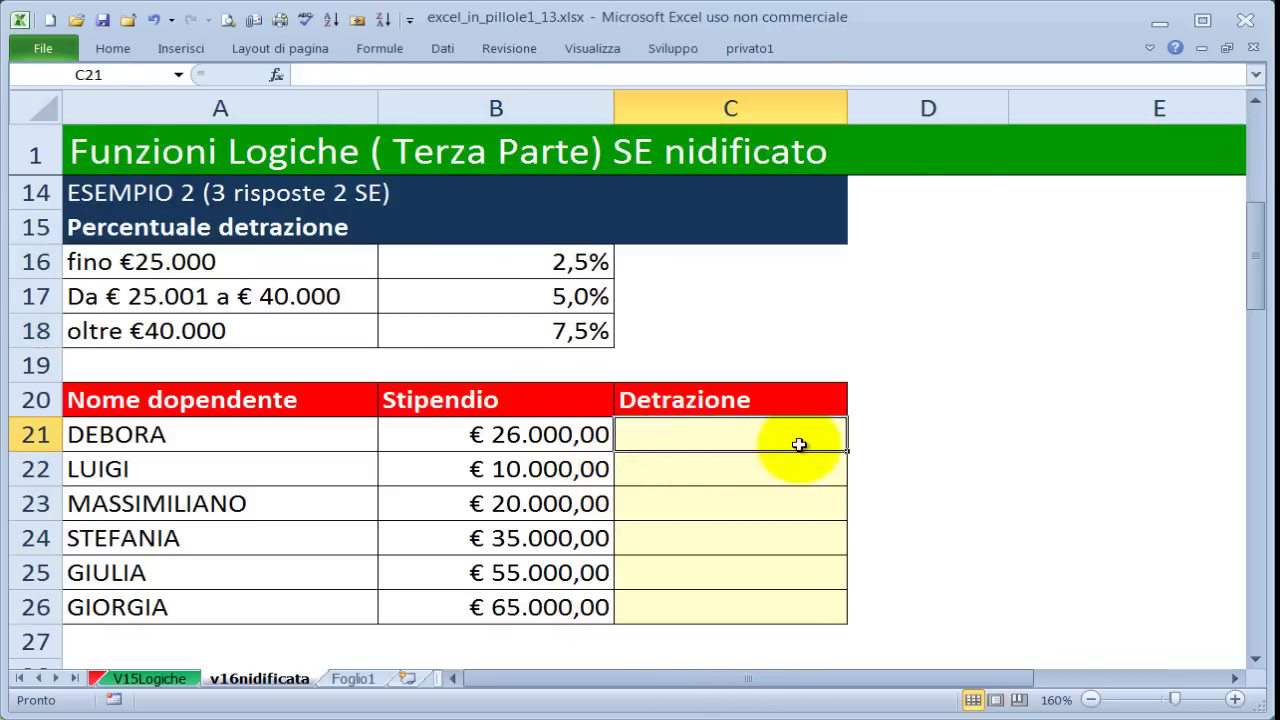
Step: Start C21's formula with =SE(B21<=25000;$B$16; as the first condition
type("=")
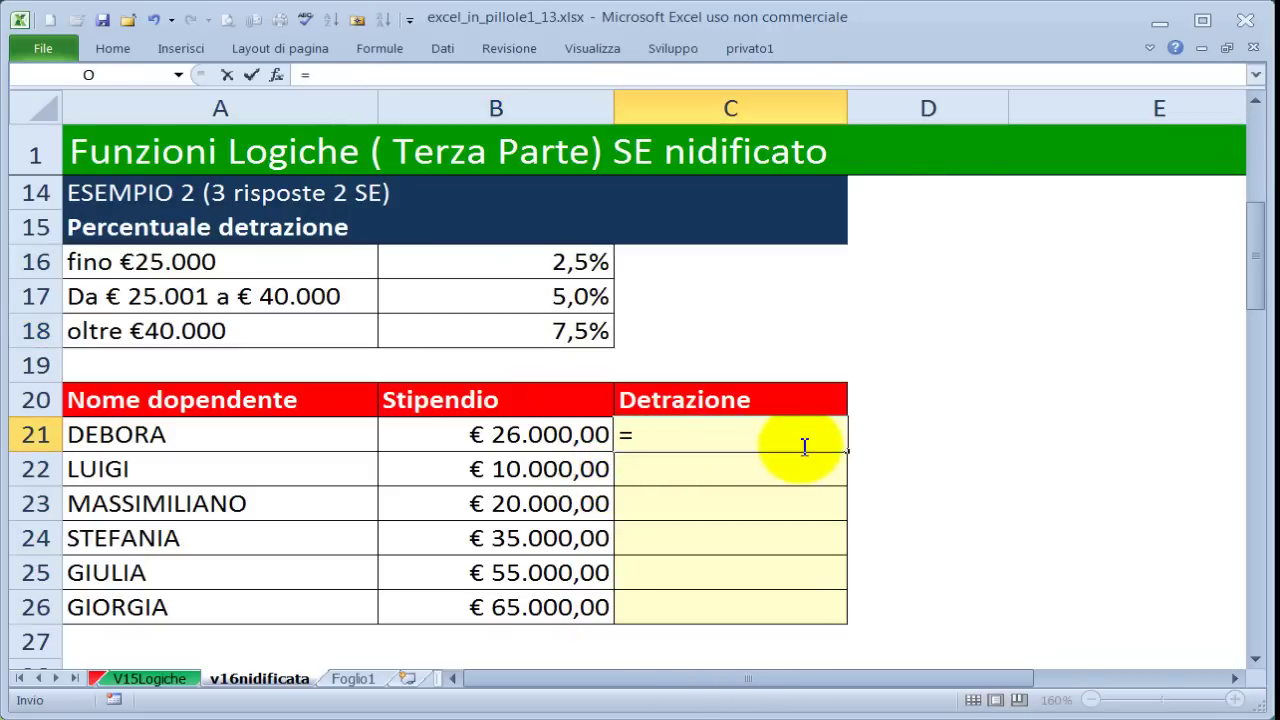
type("se(")
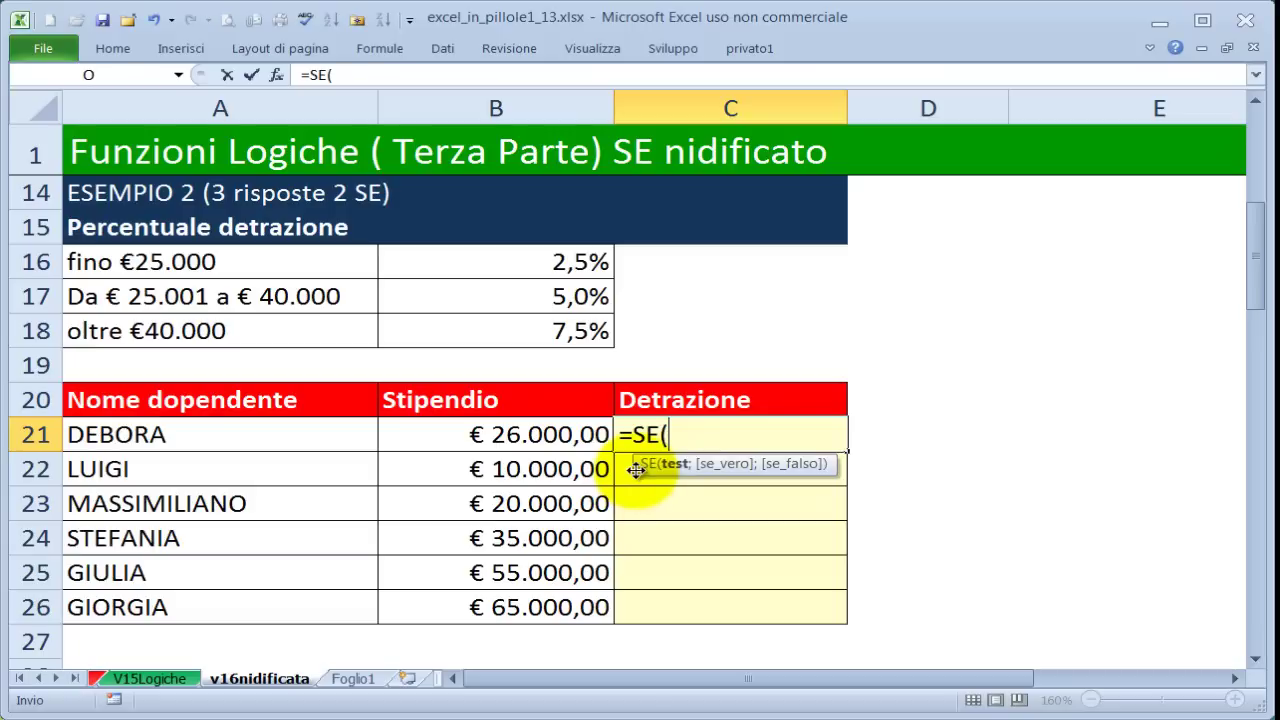
left_click_drag(636, 470, 612, 489)
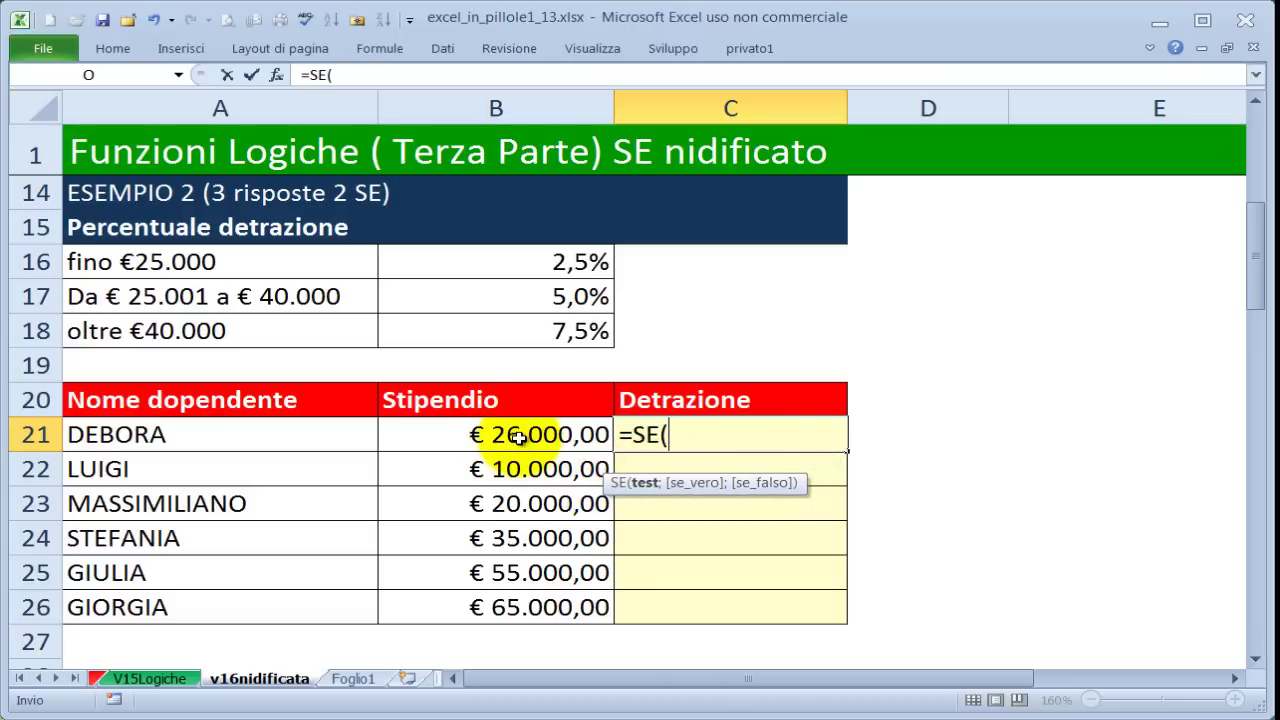
left_click(518, 437)
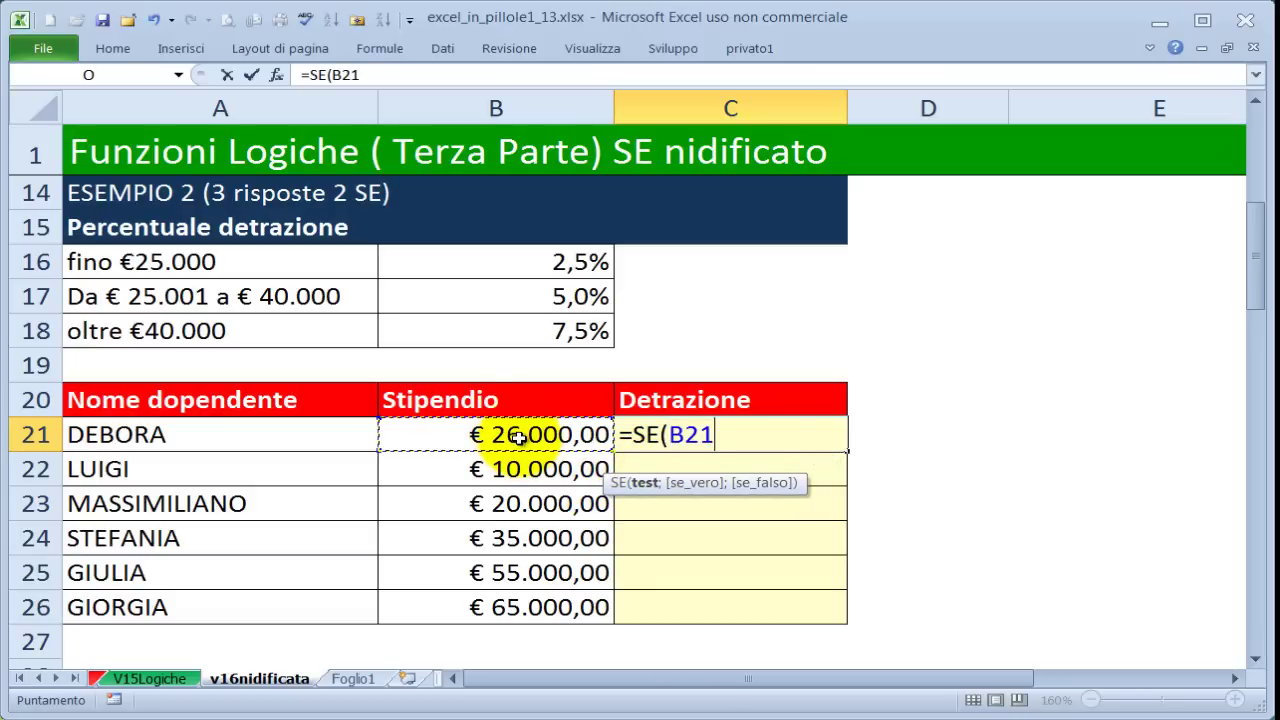
type("<")
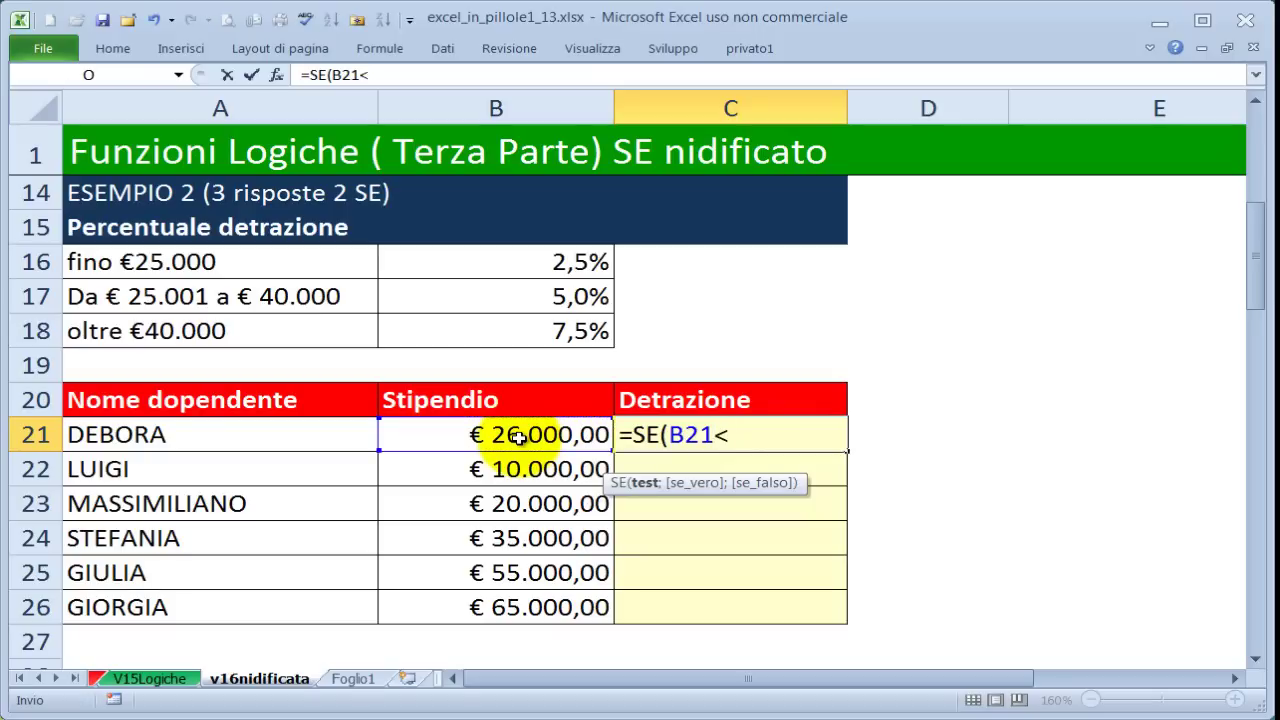
type("=25")
type("000")
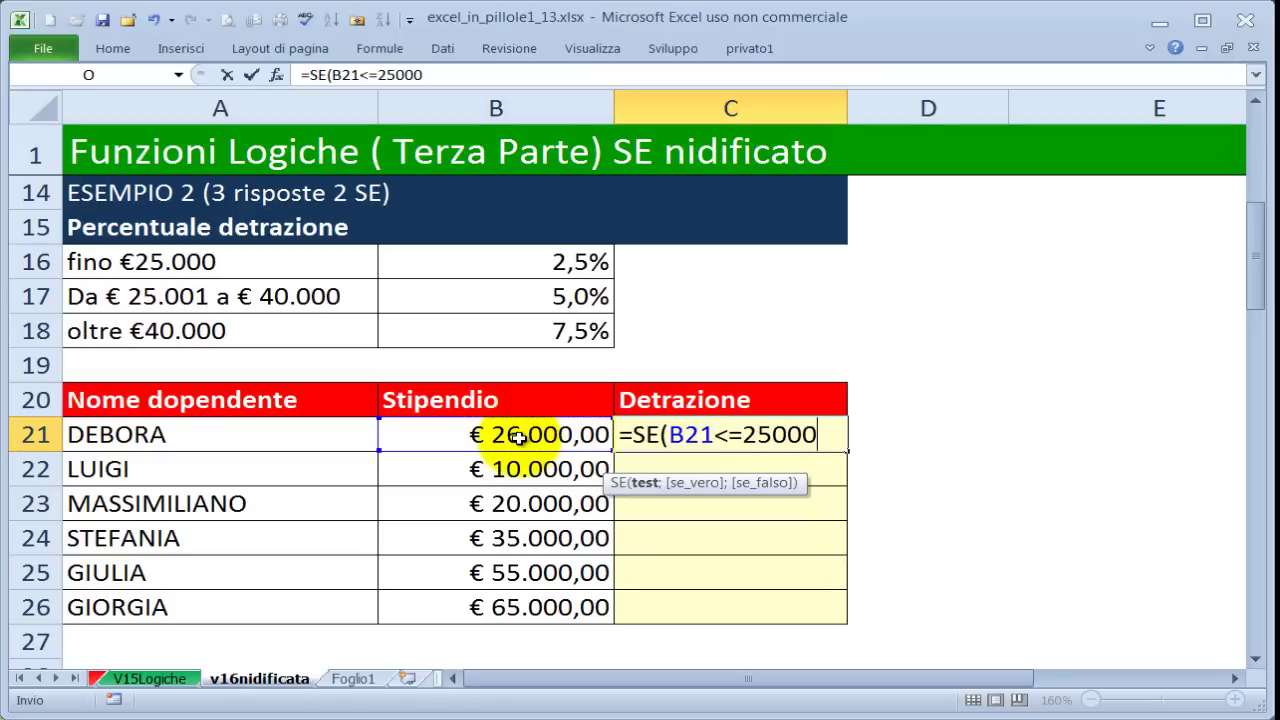
type(";")
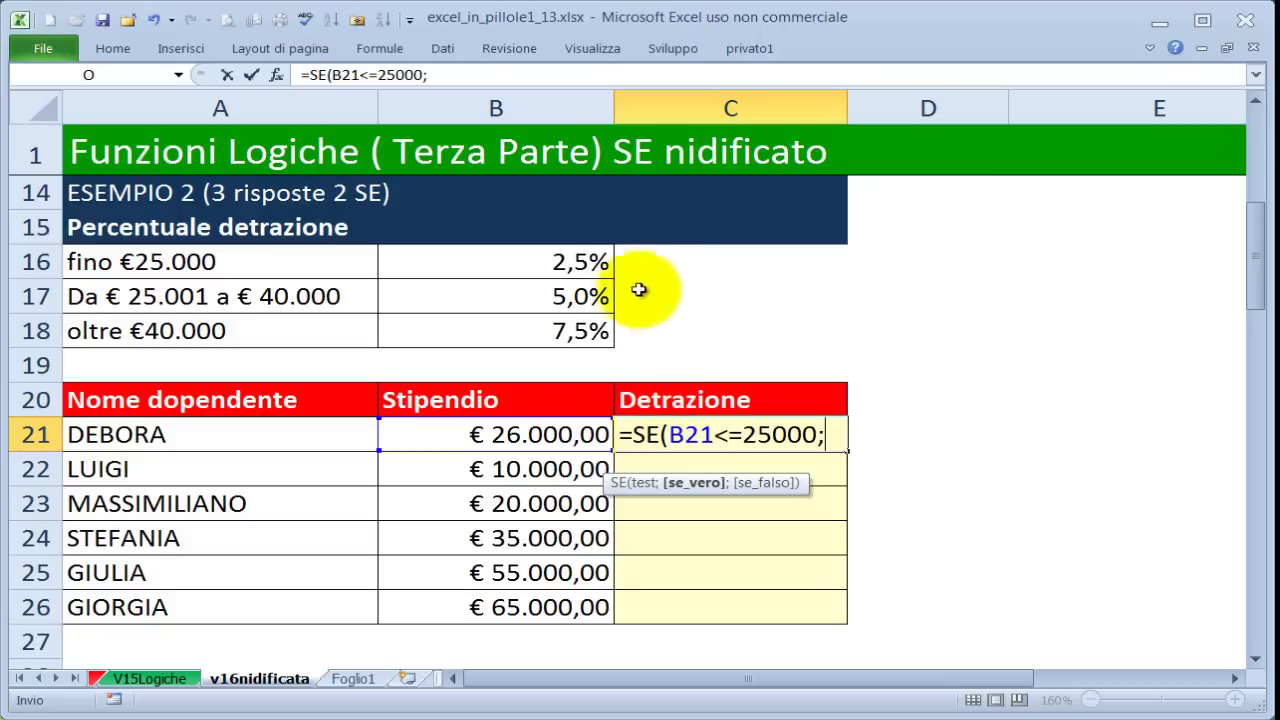
left_click(563, 262)
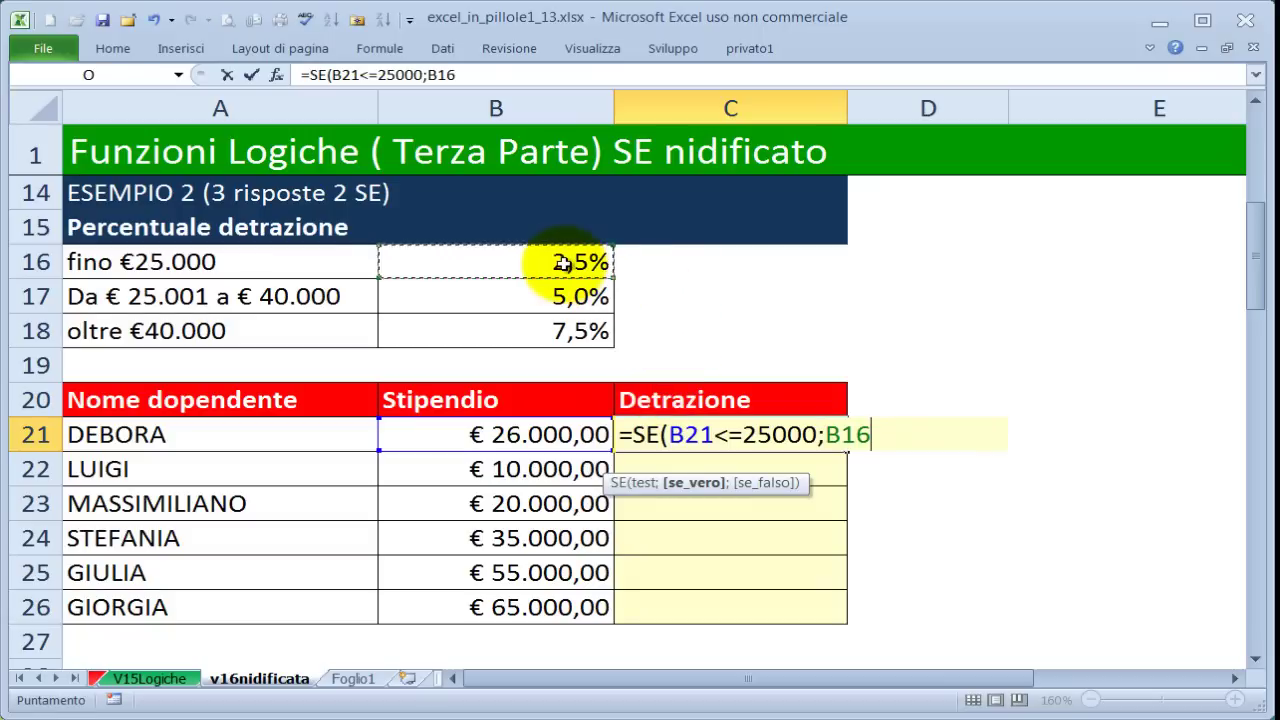
key("F4")
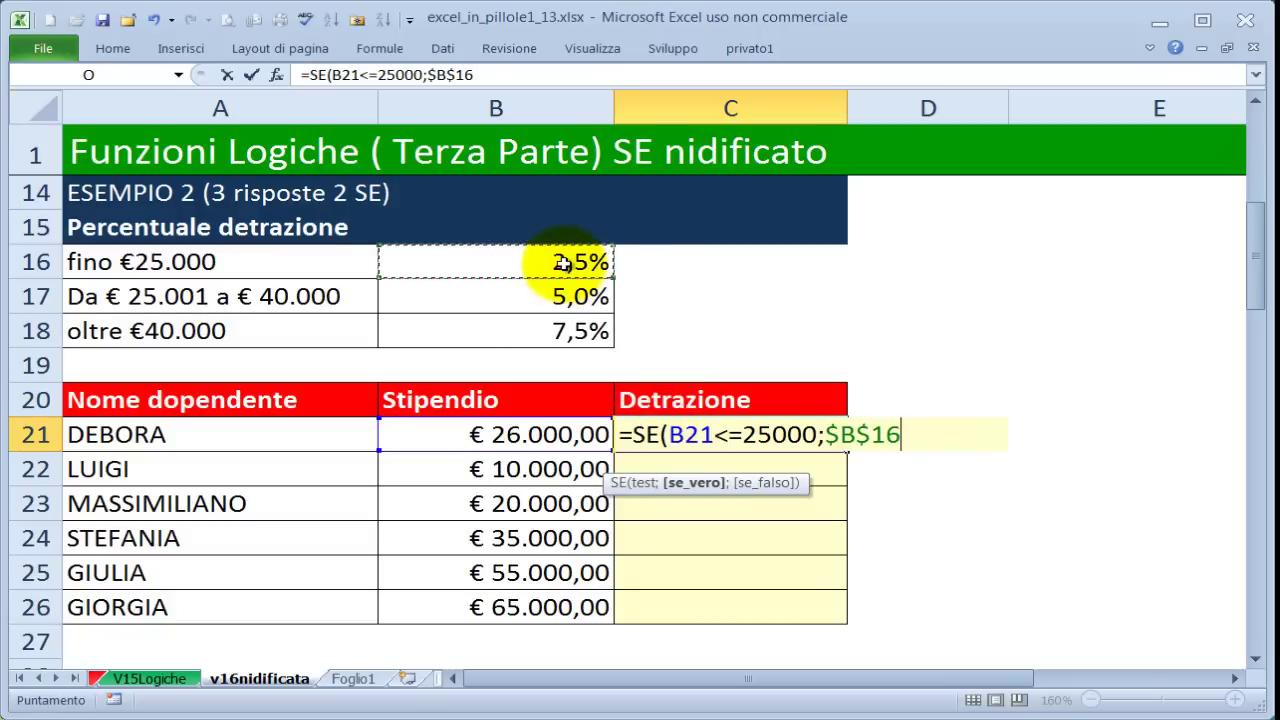
Step: Add the nested SE(B21<=40000;$B$17;$B$18) with absolute rate references
type(";")
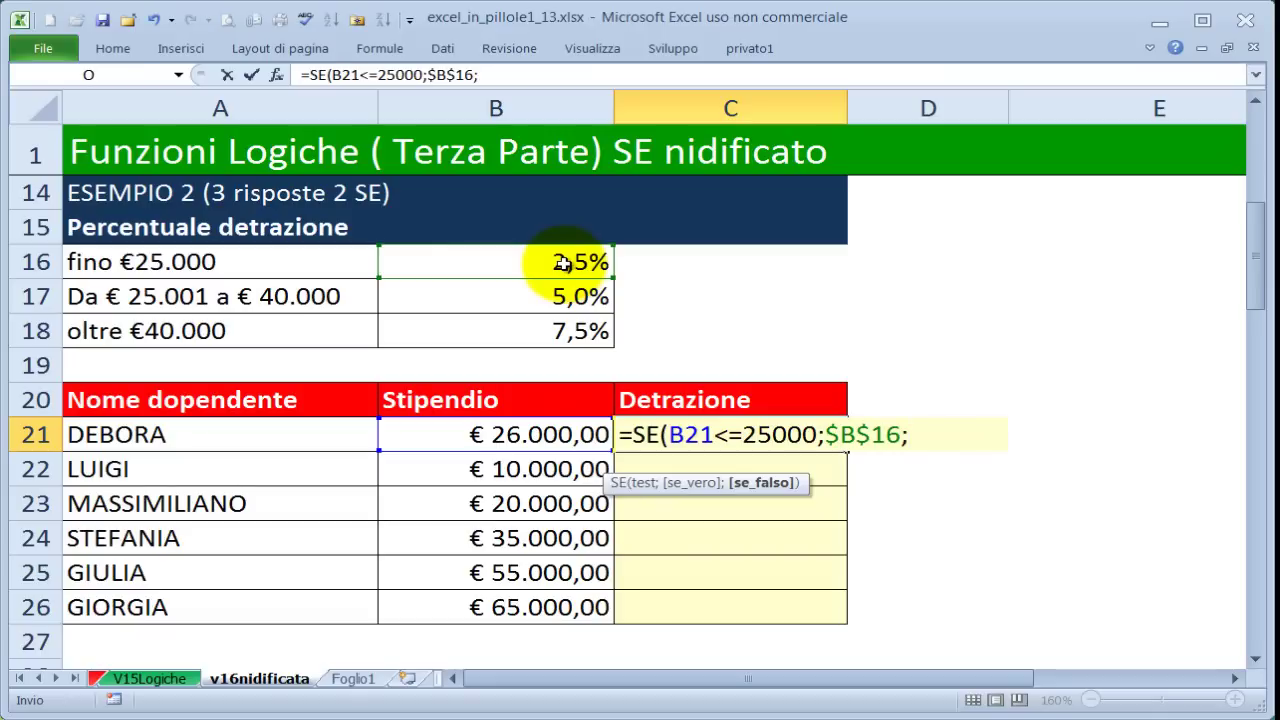
type("s")
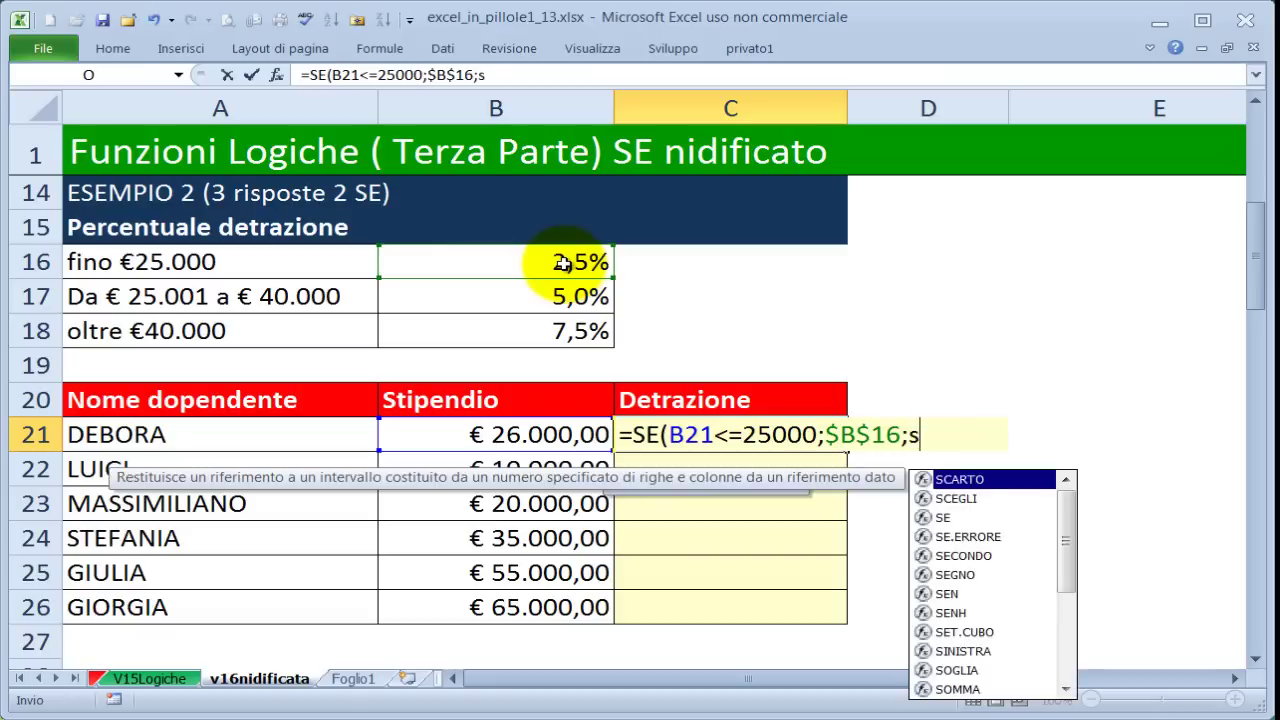
type("e(")
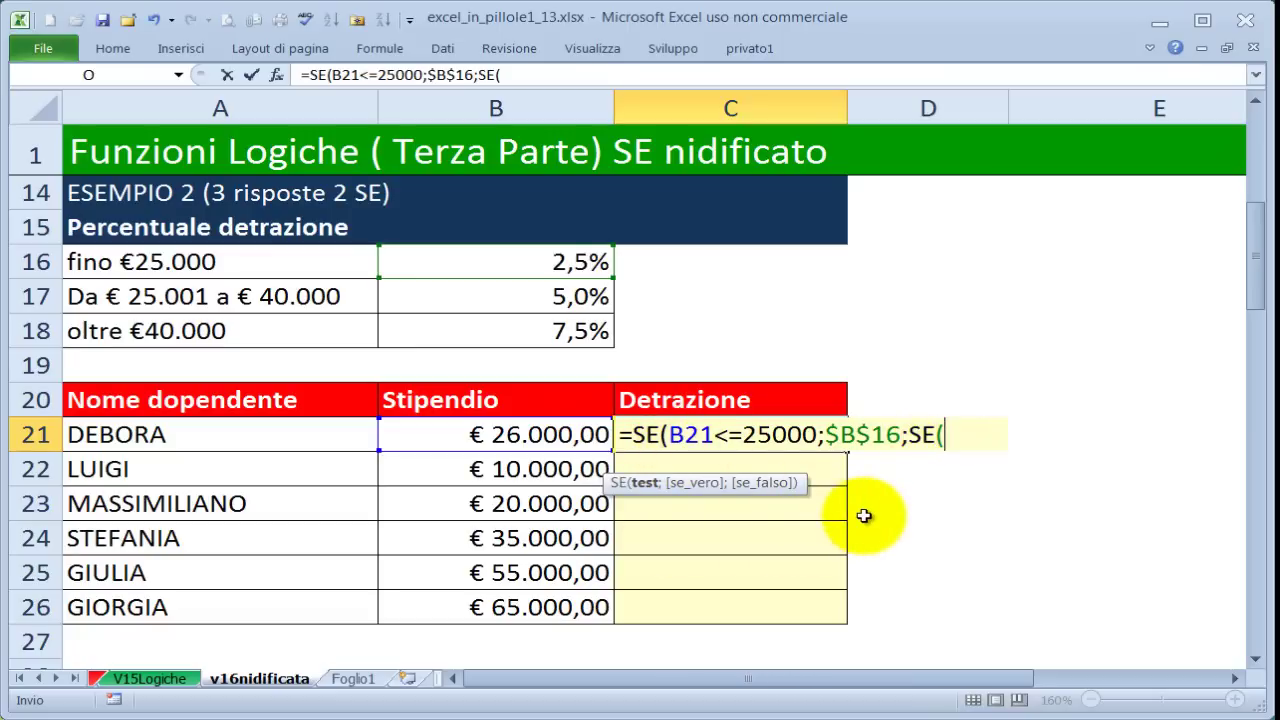
left_click_drag(622, 480, 736, 479)
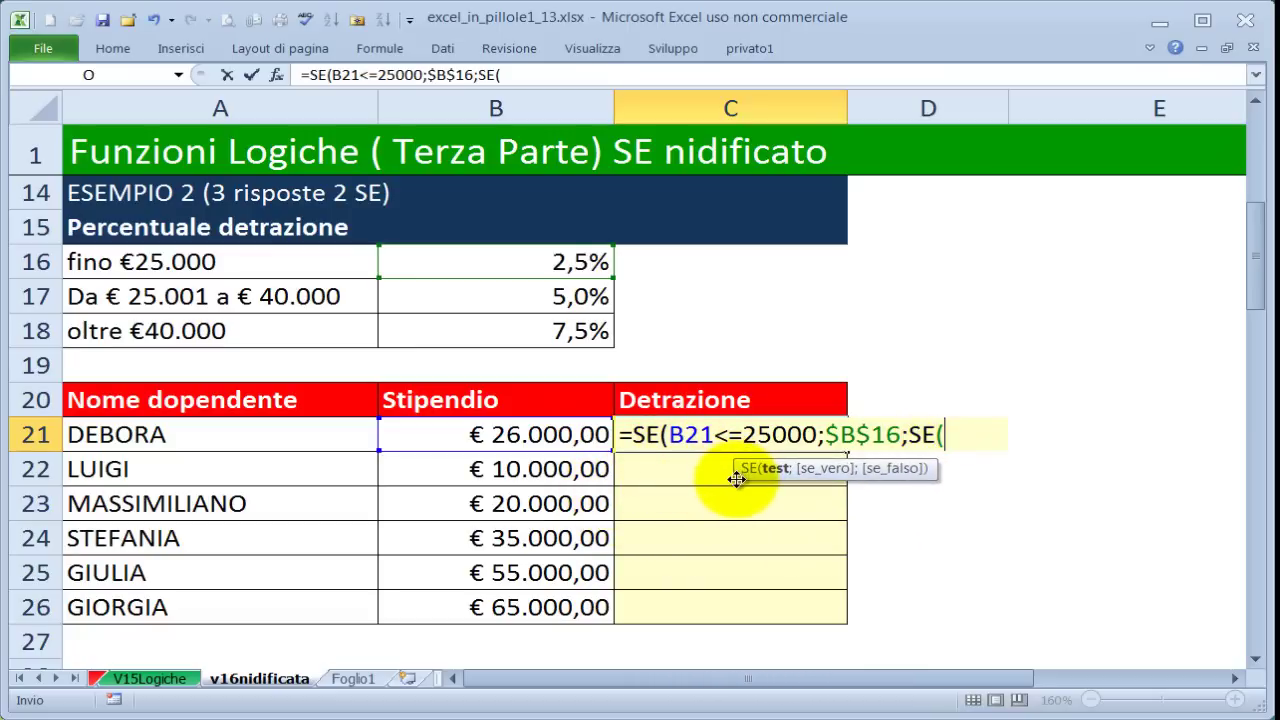
left_click(558, 436)
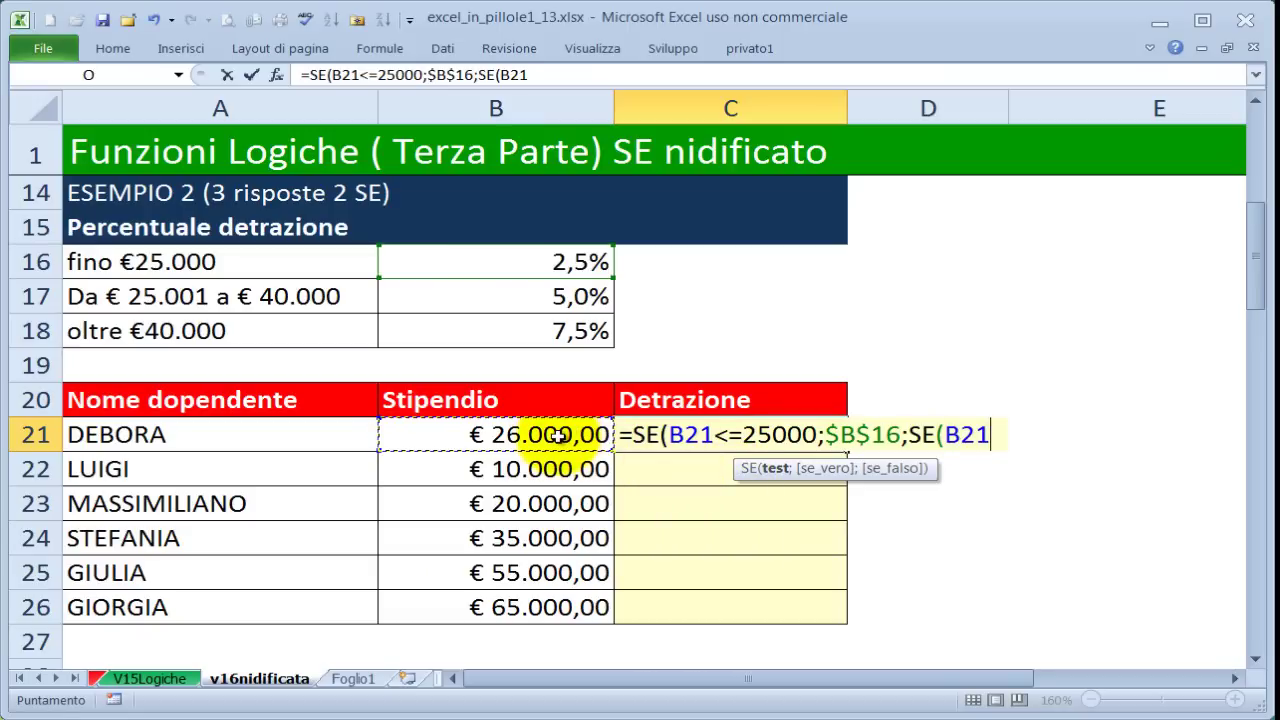
type("<")
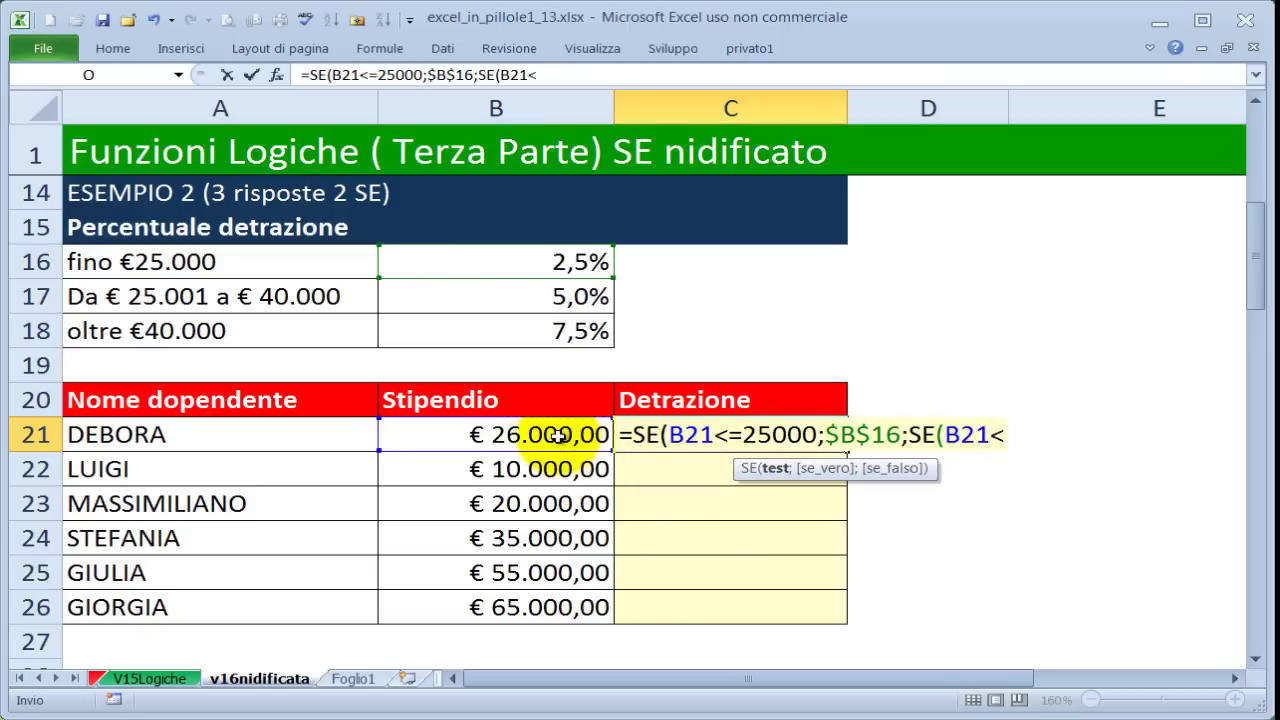
type("=")
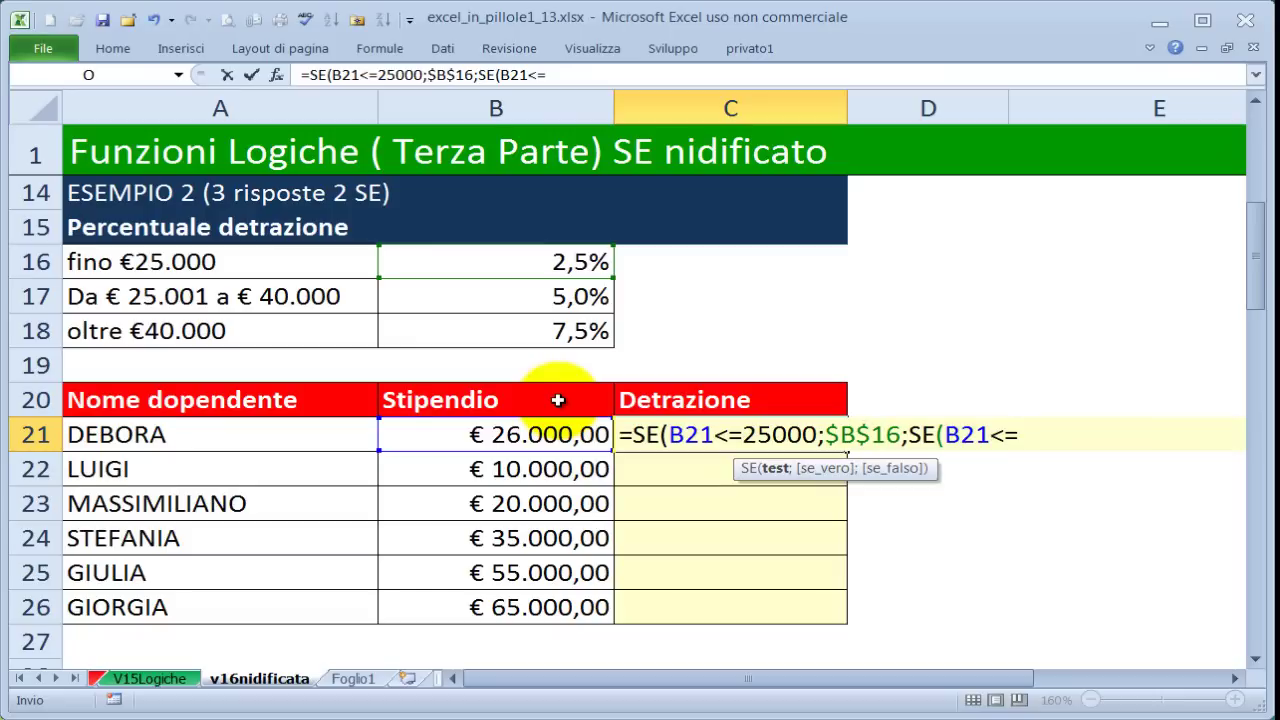
type("400")
type("00")
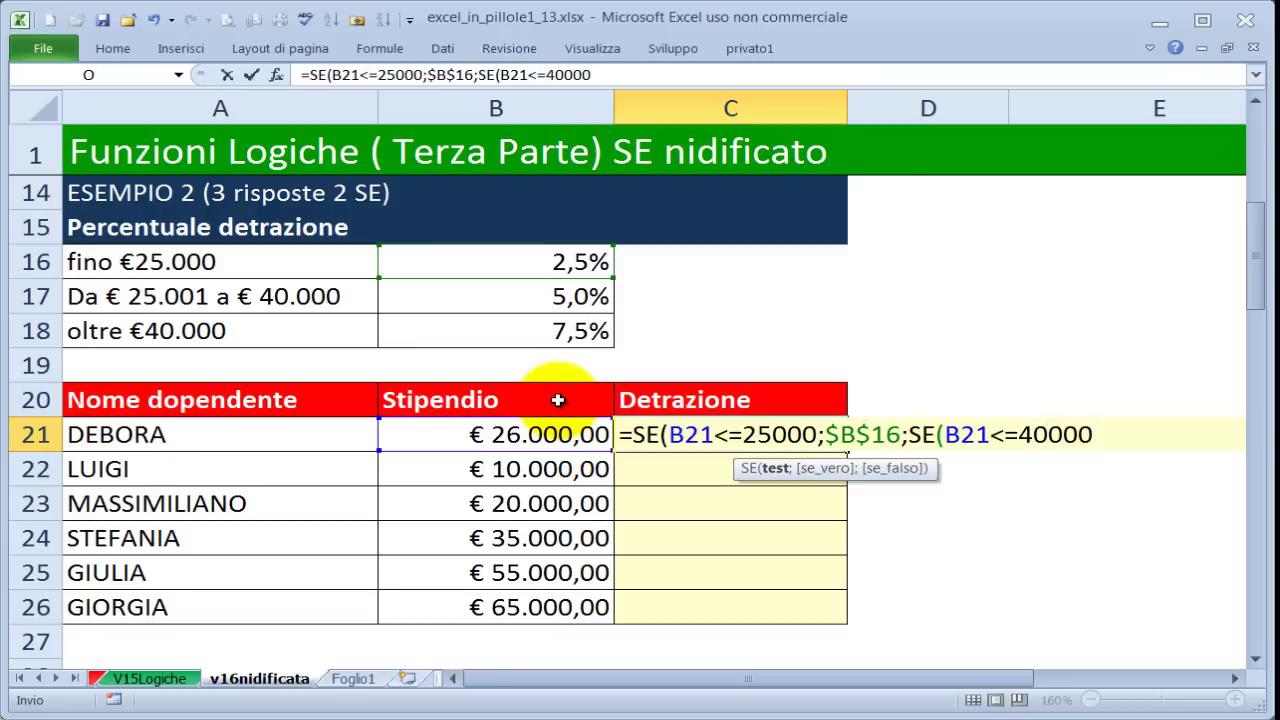
type(";")
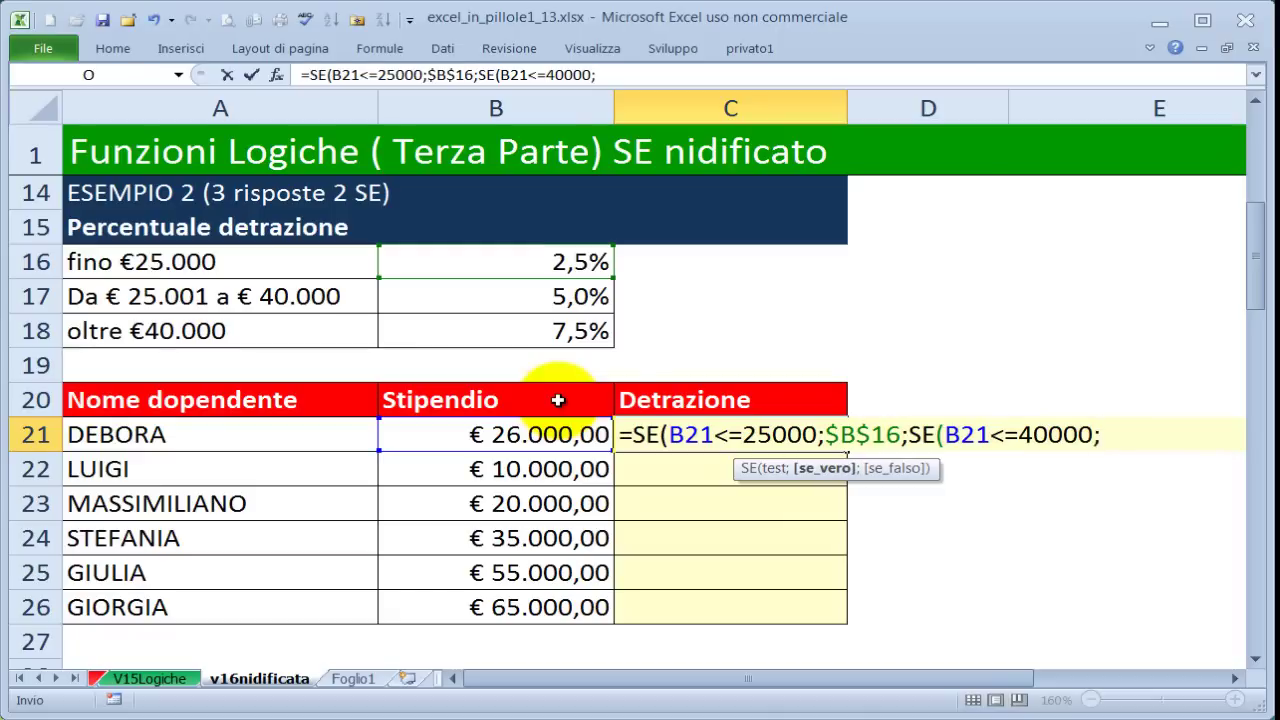
left_click(565, 297)
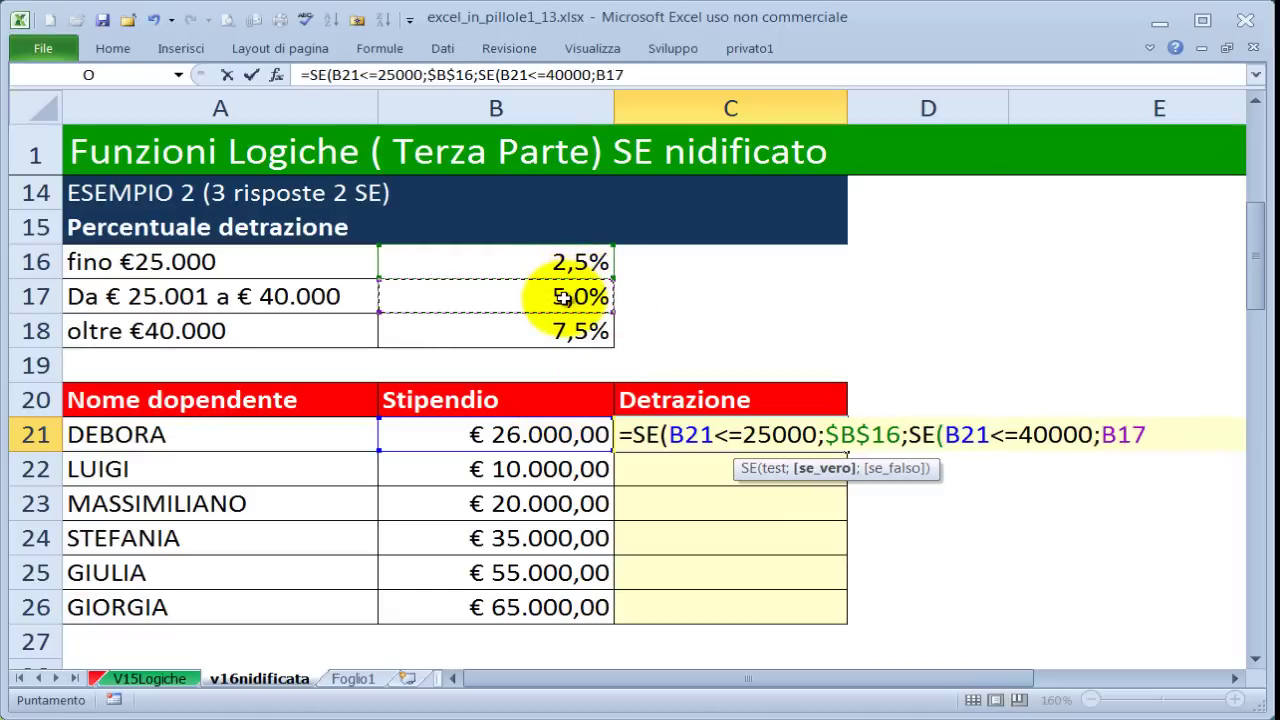
key("F4")
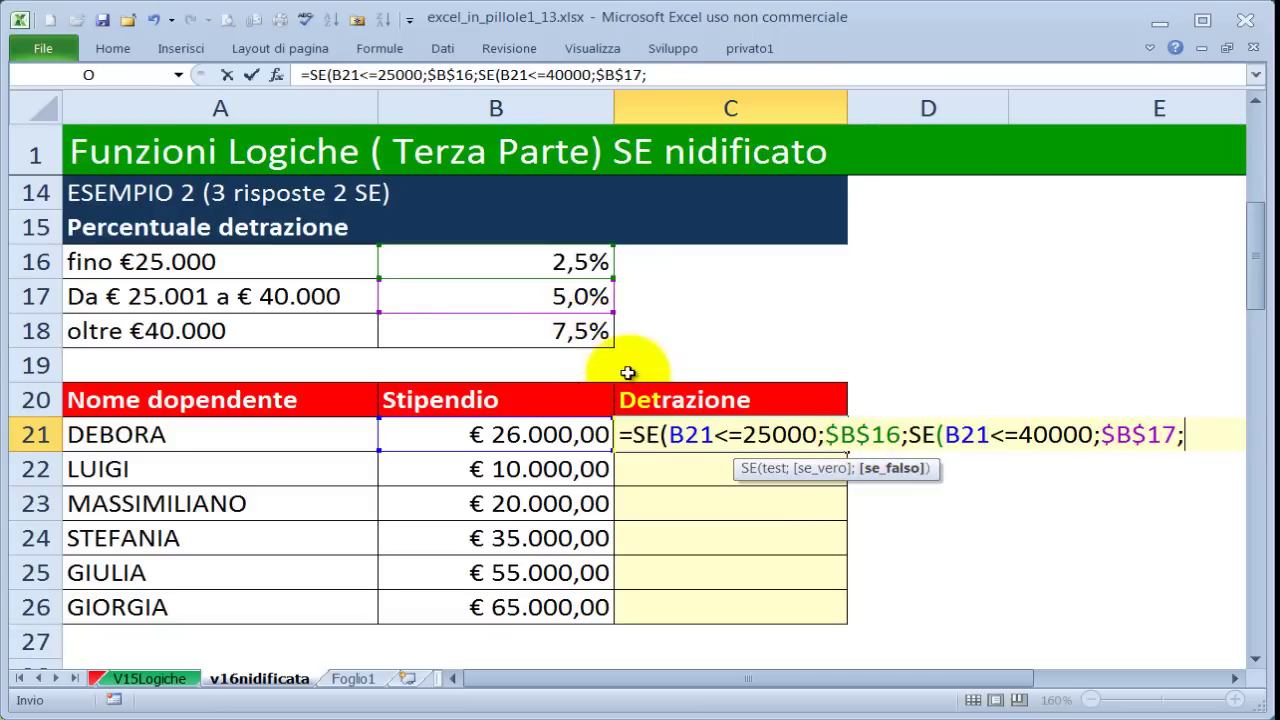
left_click(575, 335)
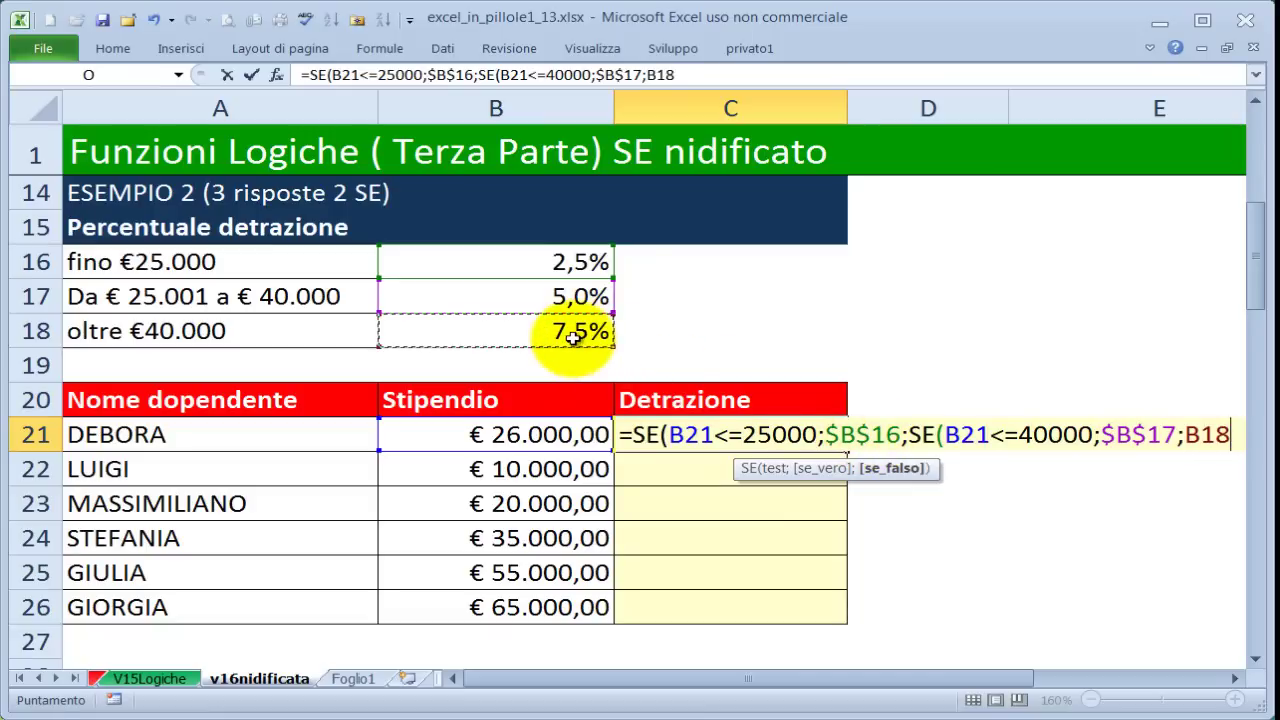
key("F4")
type(")")
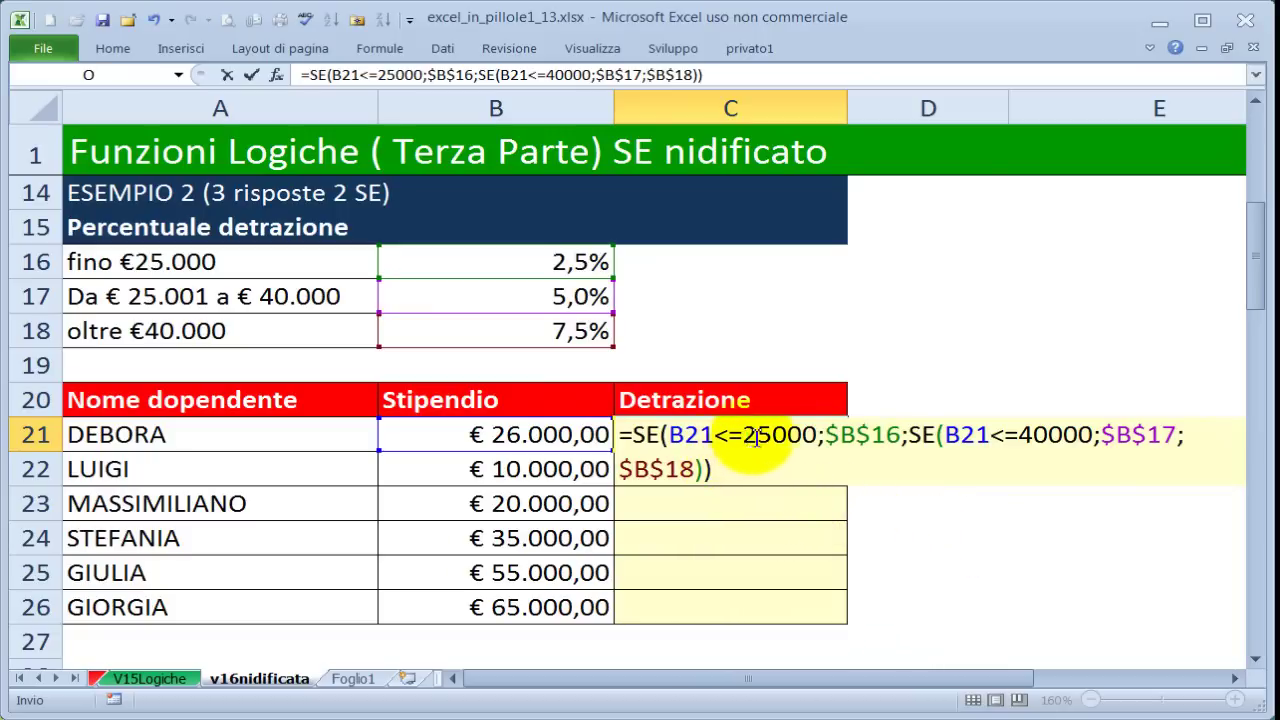
Step: Review the 25000 and 40000 thresholds in the formula and commit it in C21
left_click_drag(743, 436, 810, 445)
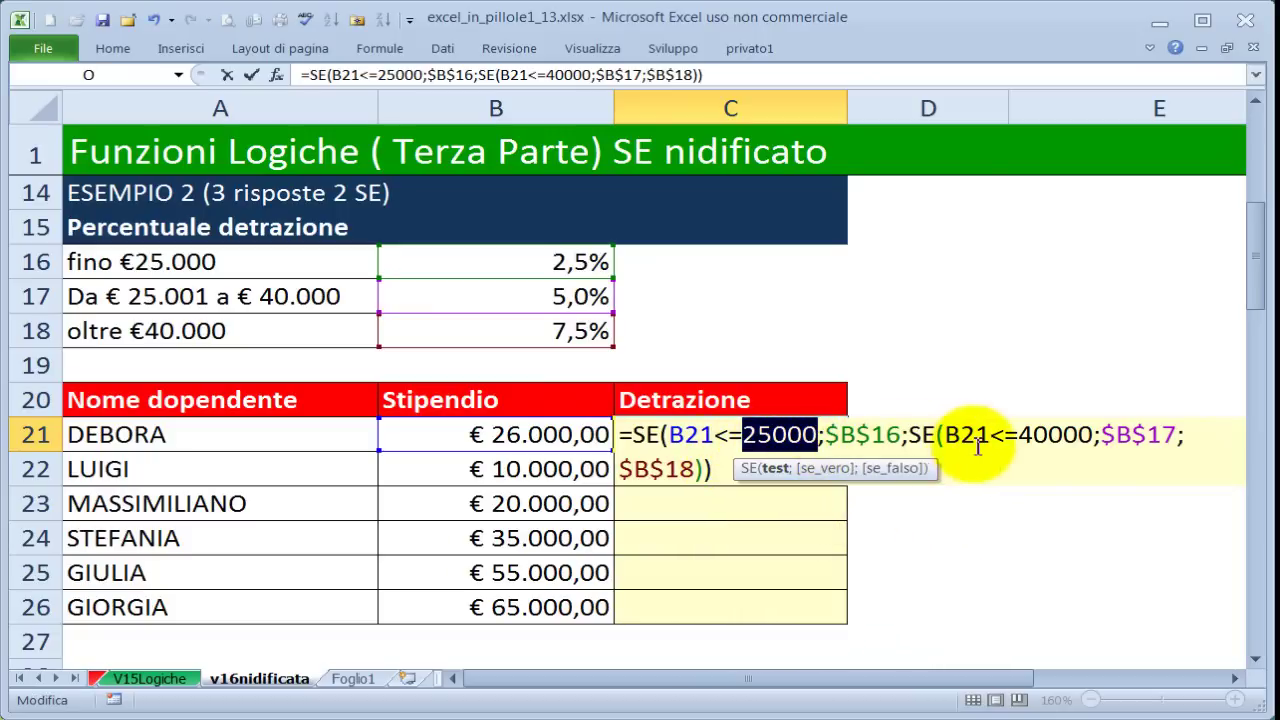
left_click_drag(1018, 436, 1094, 438)
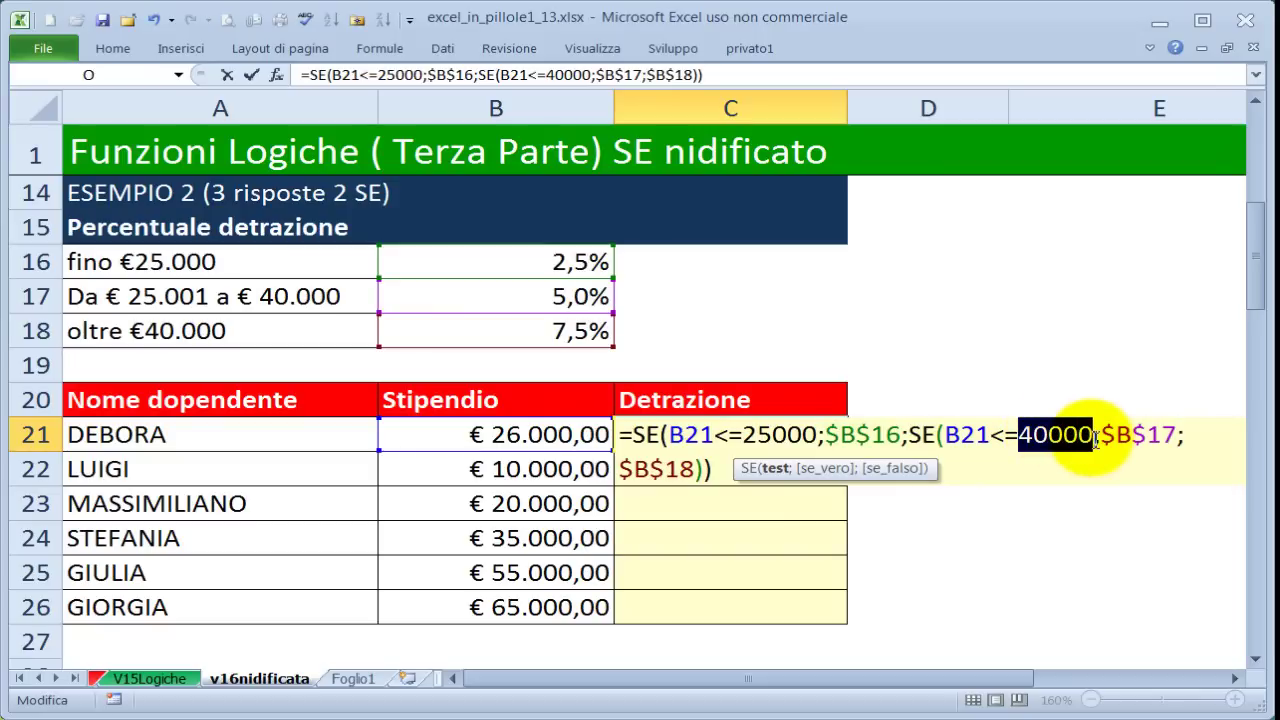
left_click(723, 470)
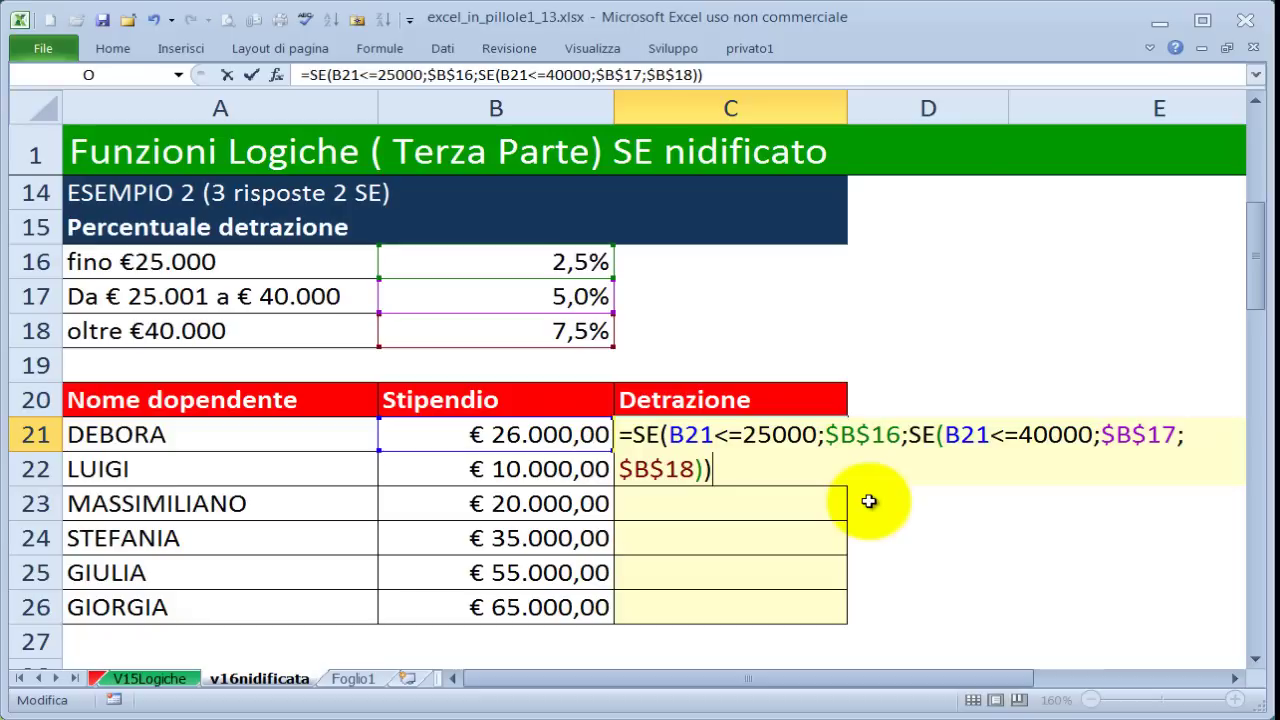
key("ctrl+Return")
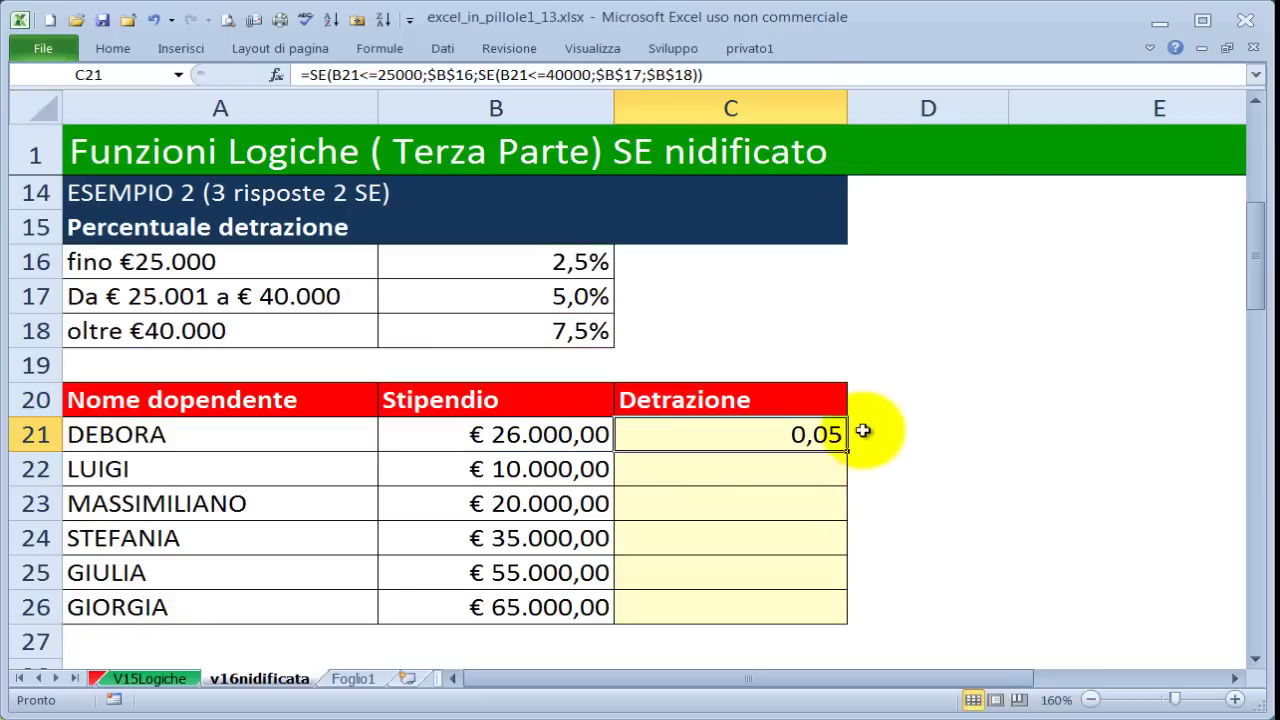
Step: Fill the C21 formula down to C26 and inspect C26's formula
double_click(849, 451)
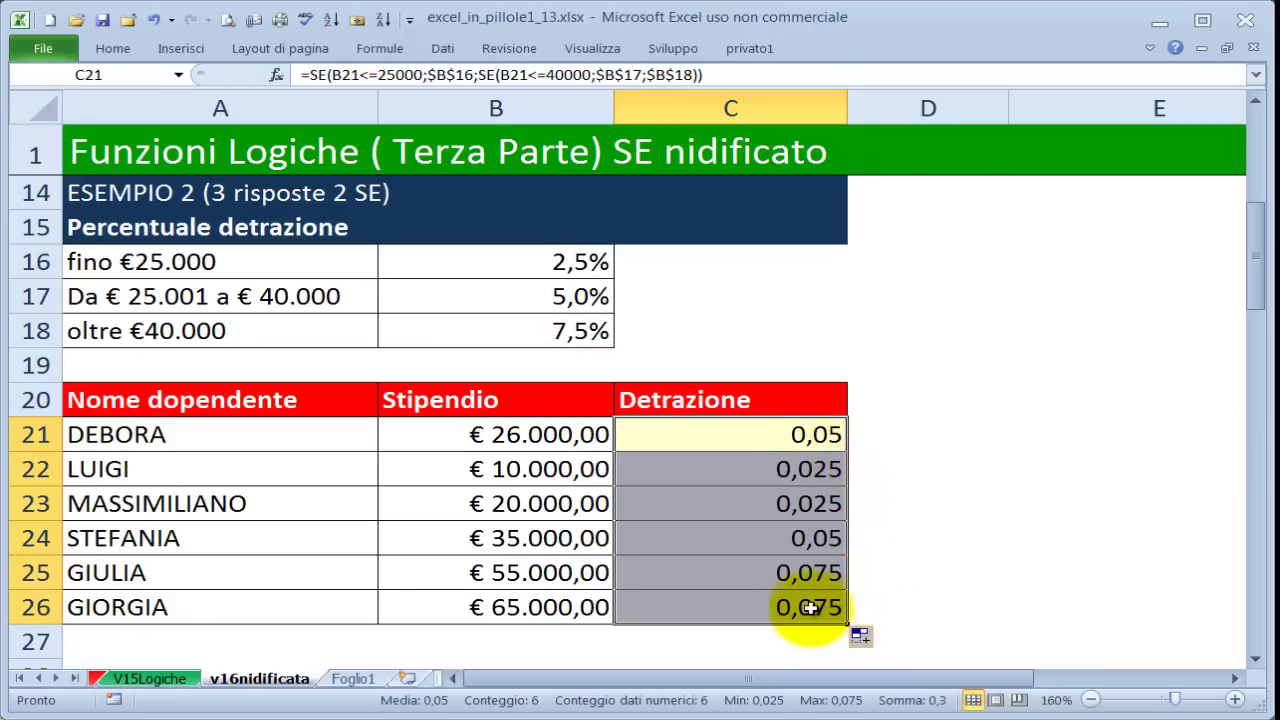
left_click(757, 603)
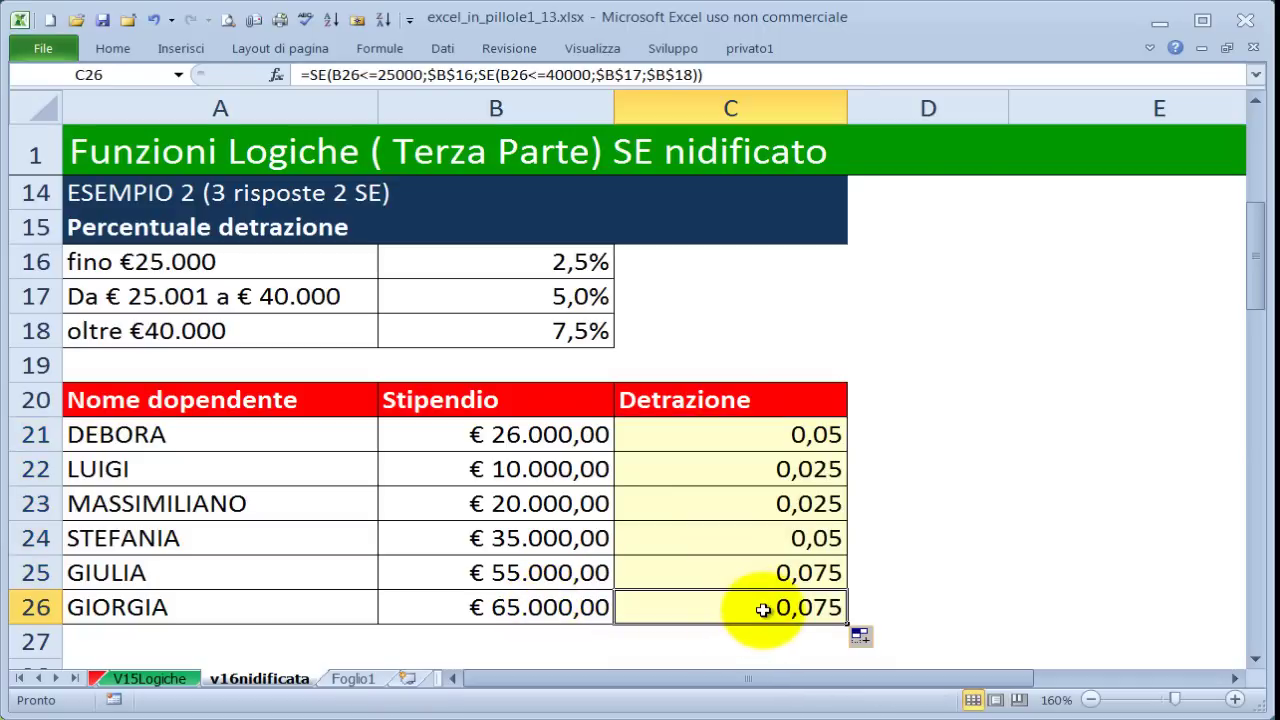
double_click(757, 603)
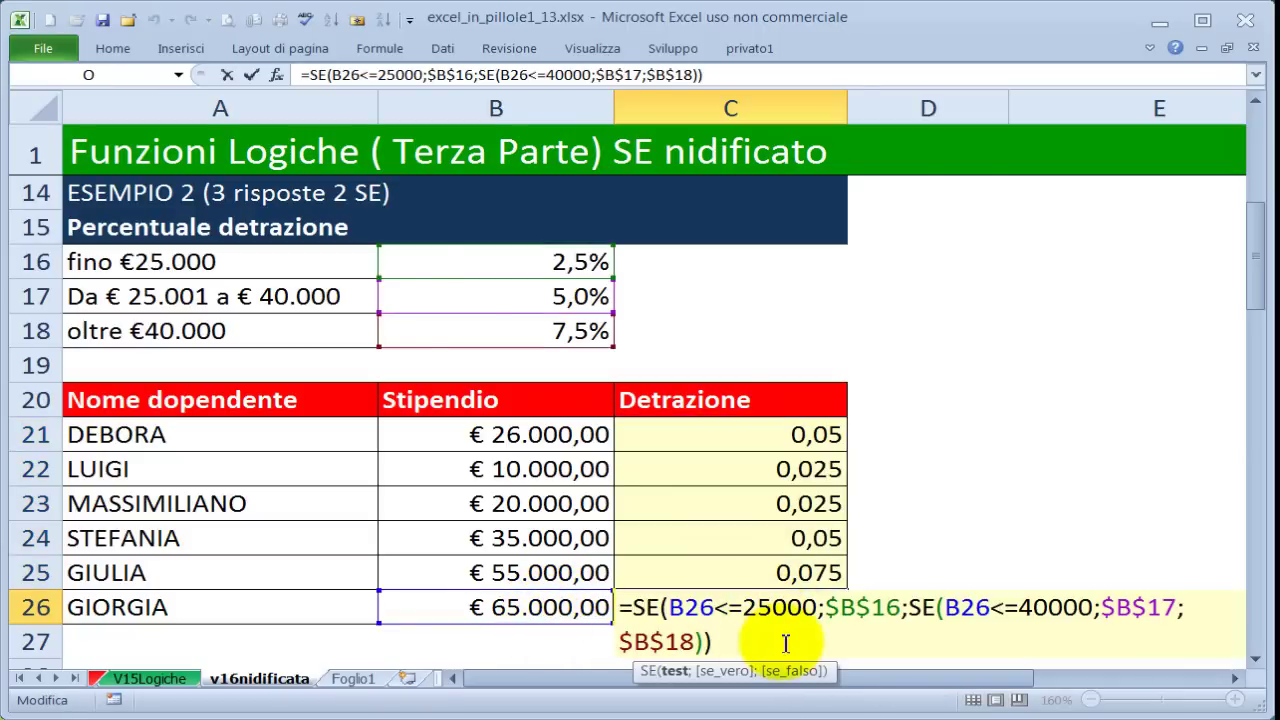
left_click(765, 572)
left_click(740, 605)
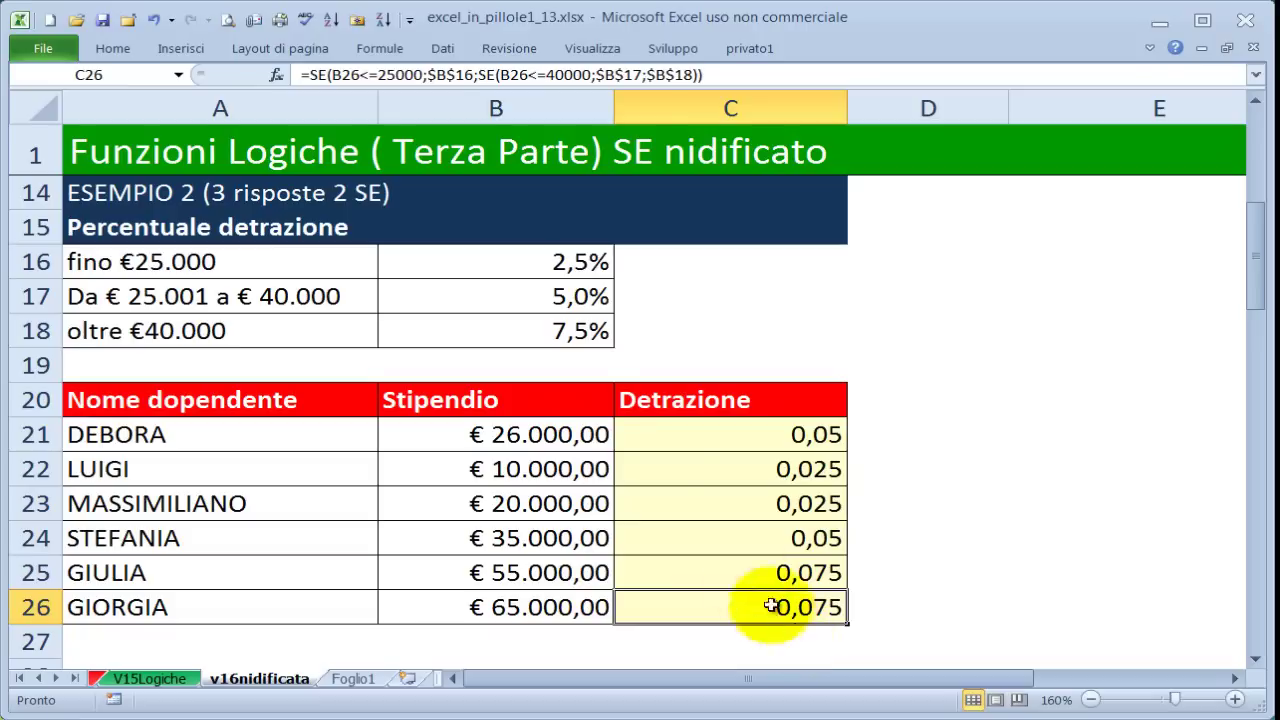
Step: Test B26 salaries of 41000, 39000 and 24999, leaving C26 at 0,025
left_click(580, 607)
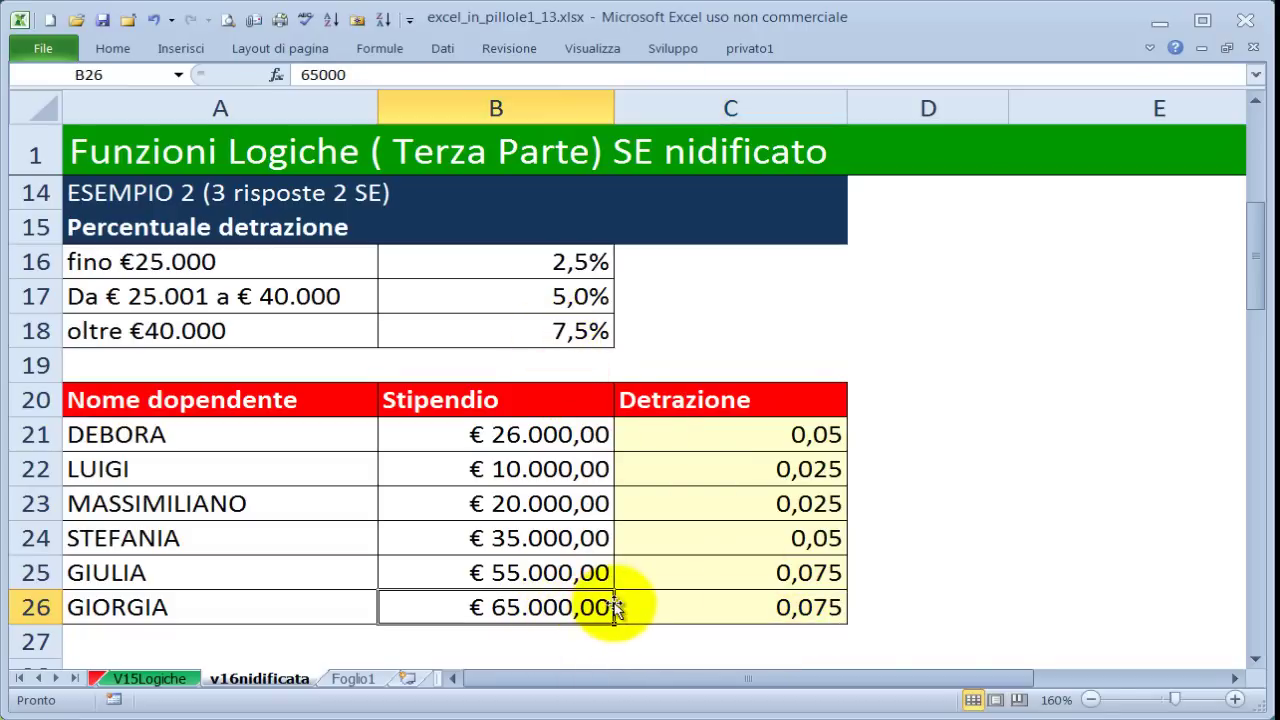
type("41000")
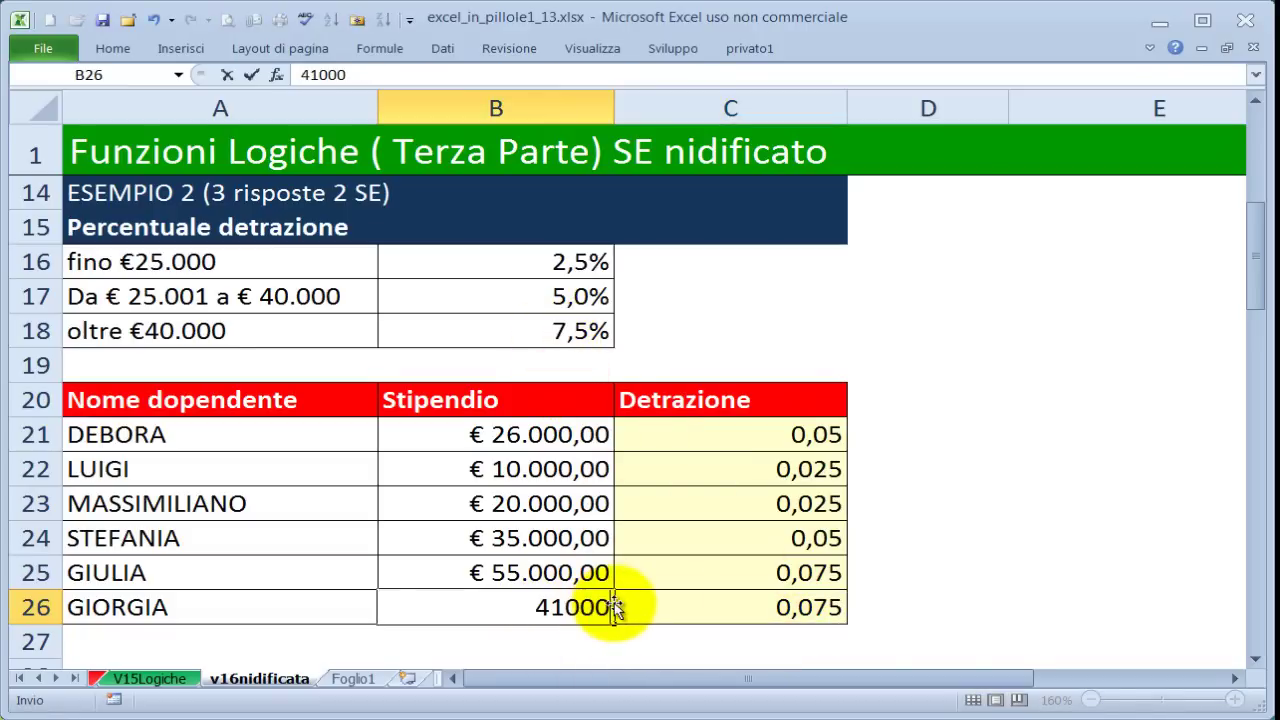
key("Return")
left_click(582, 612)
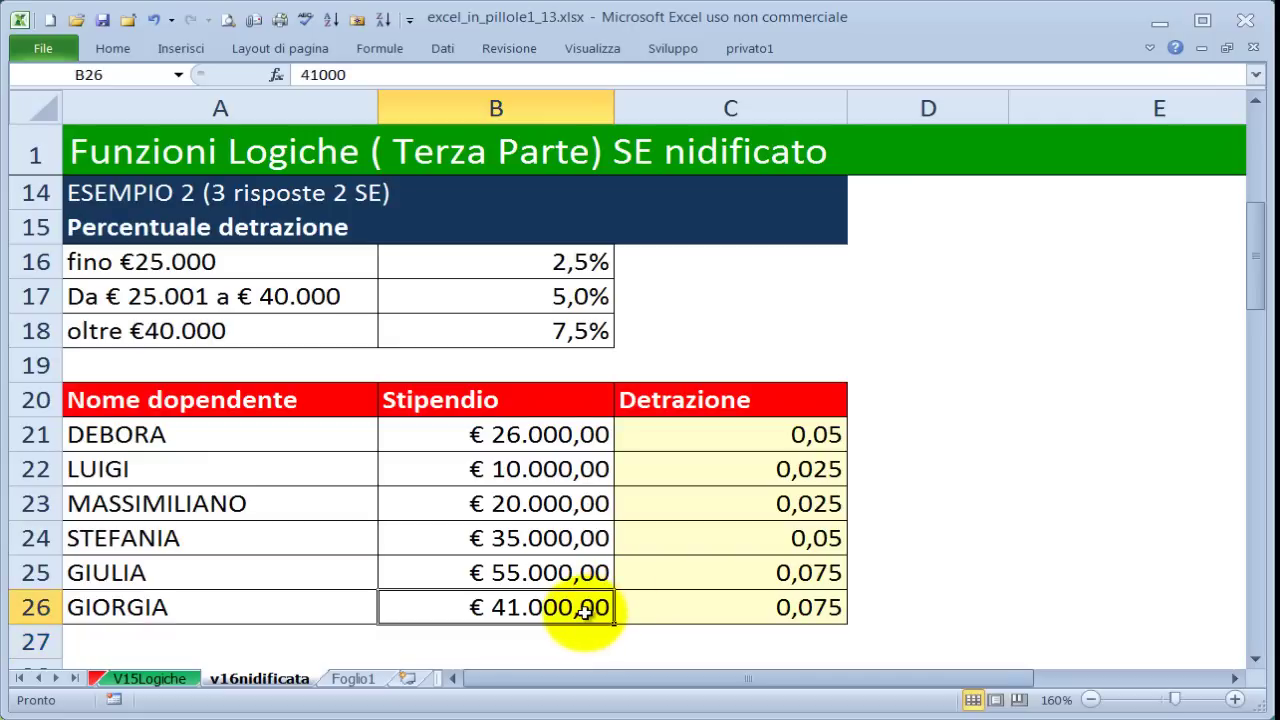
type("39000")
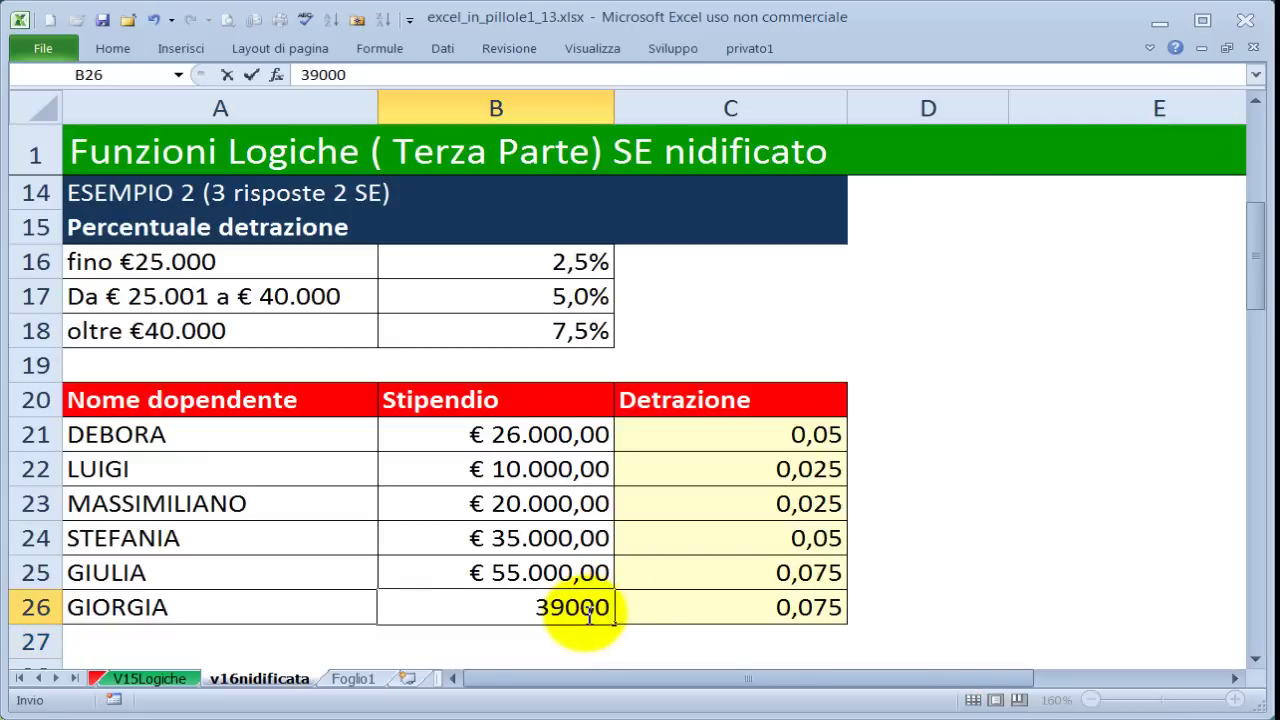
key("Return")
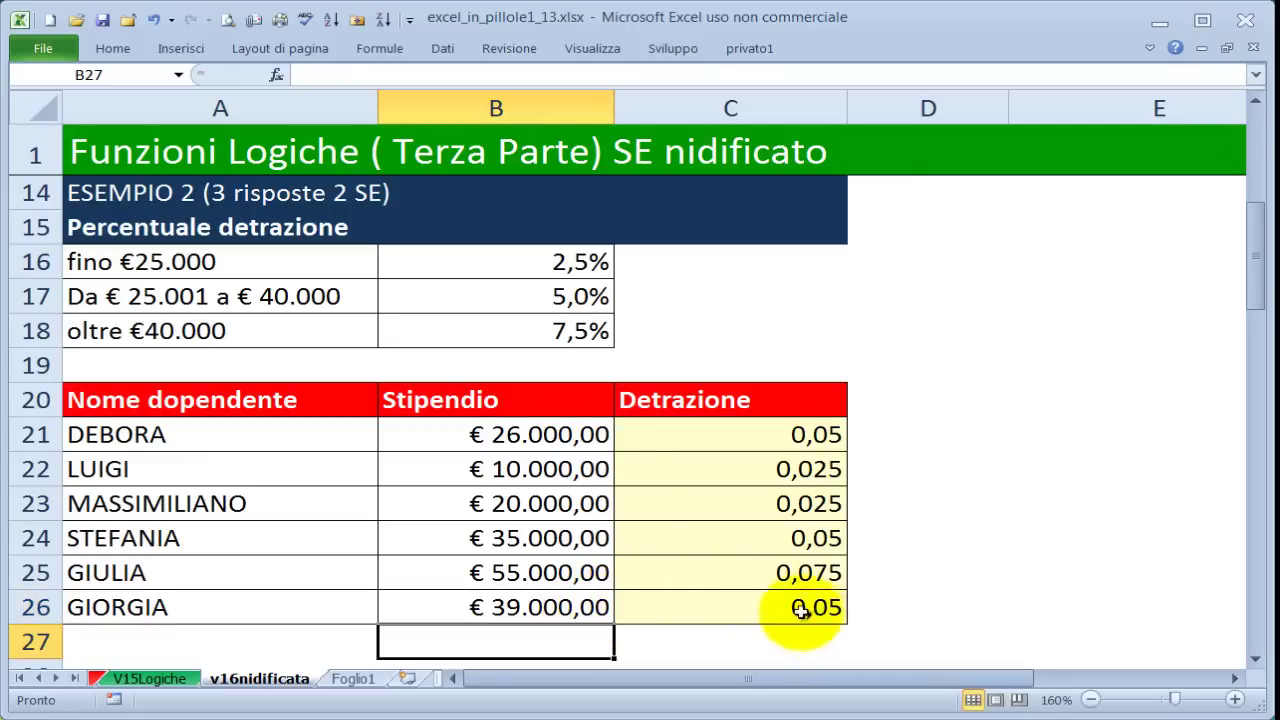
left_click(549, 607)
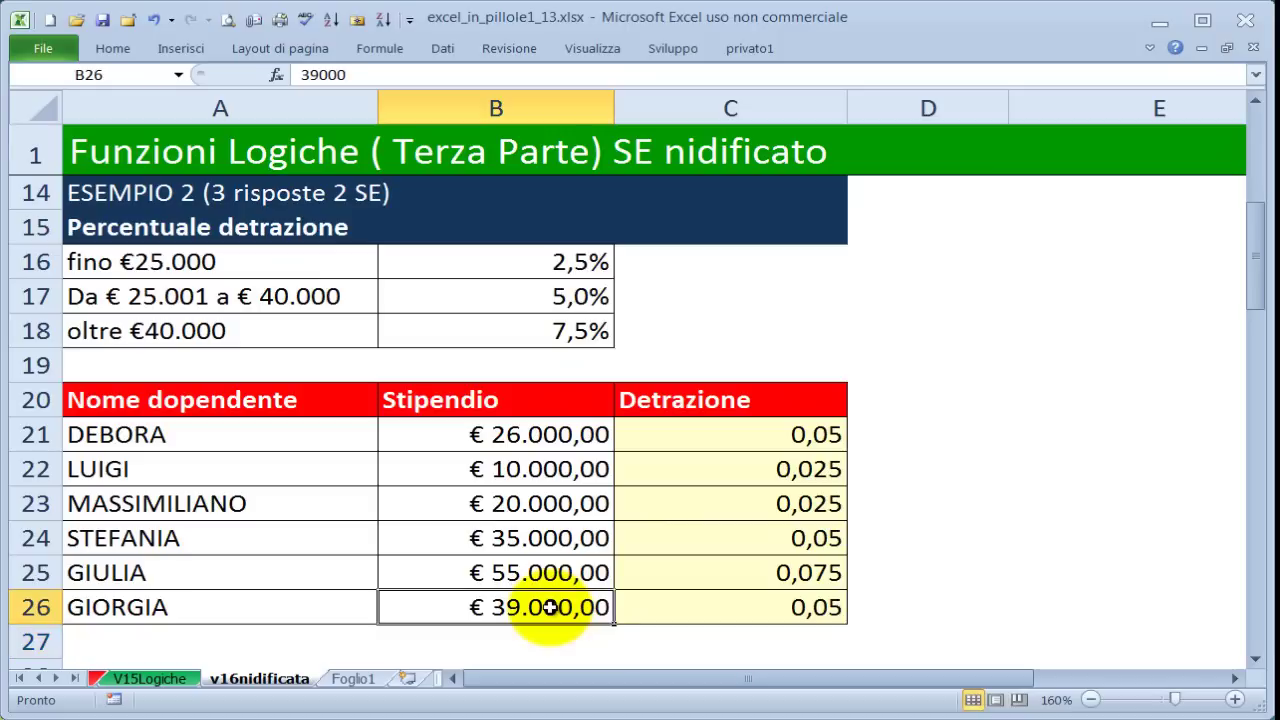
type("24999")
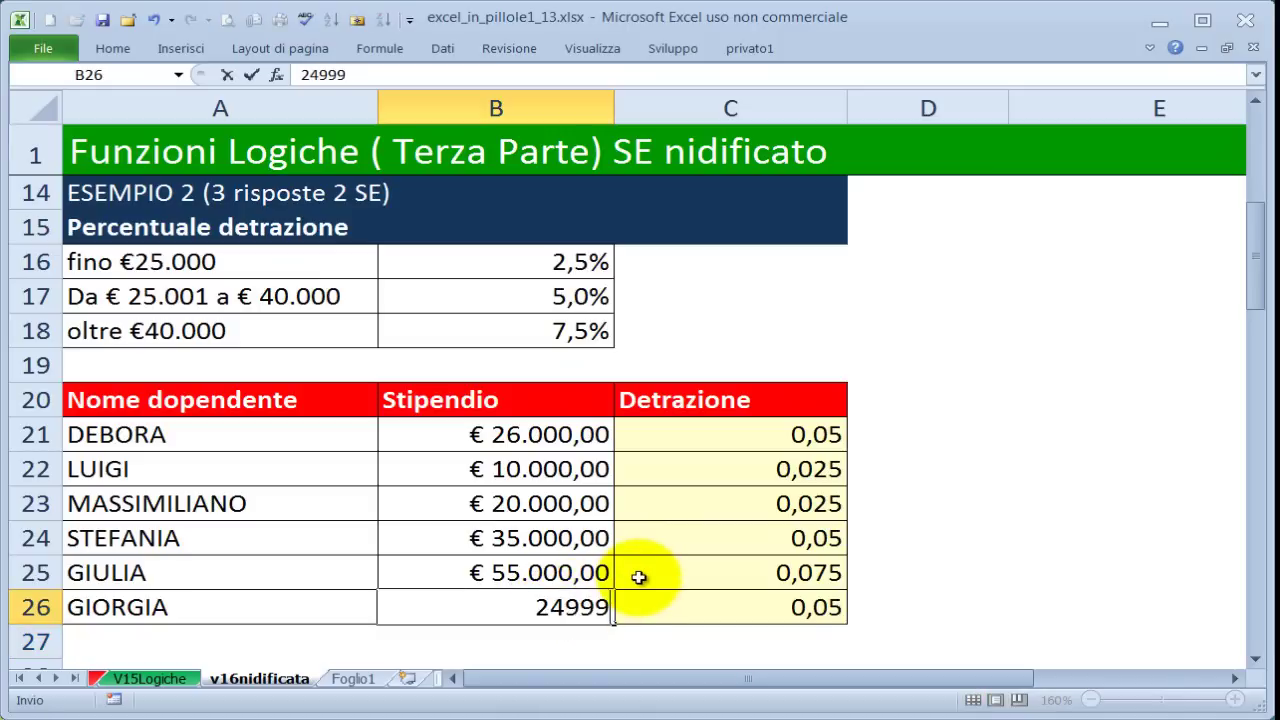
key("Return")
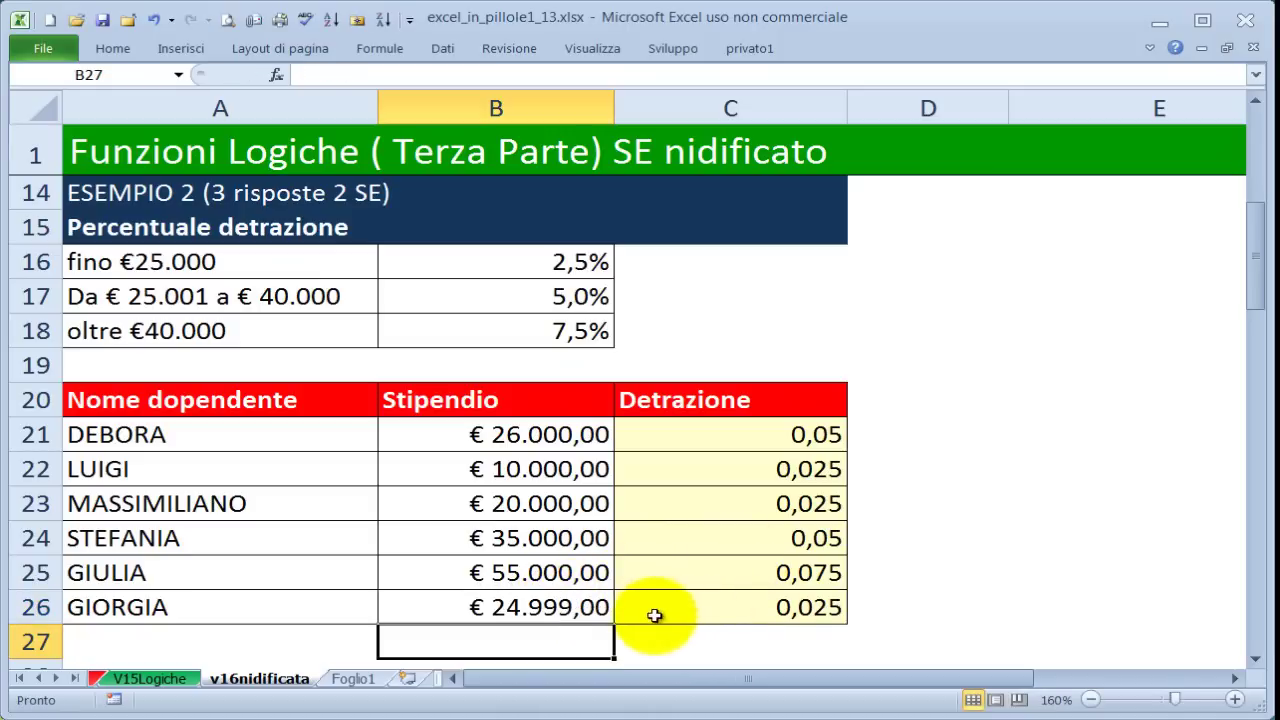
left_click(705, 606)
Step: Rewrite C21:C26 as =B21*SE(B21<=25000;$B$16;SE(B21<=40000;$B$17;$B$18)) for euro amounts
left_click_drag(790, 432, 790, 610)
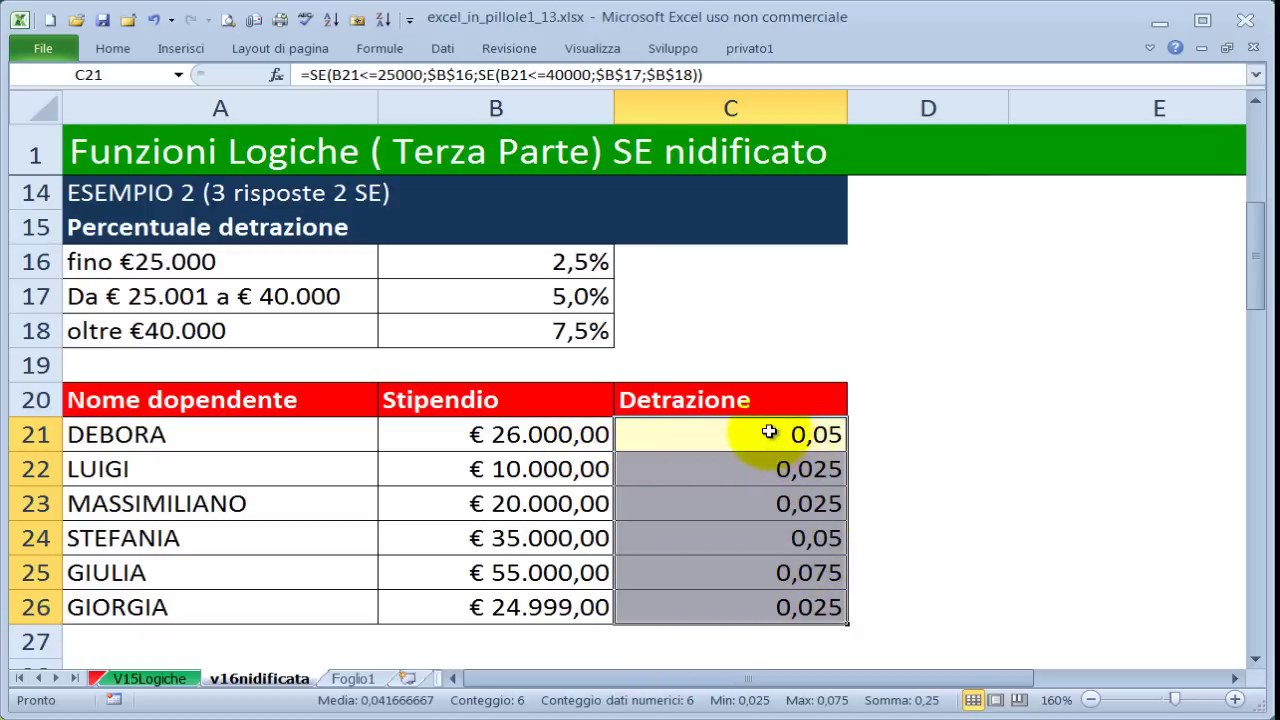
left_click_drag(769, 431, 750, 611)
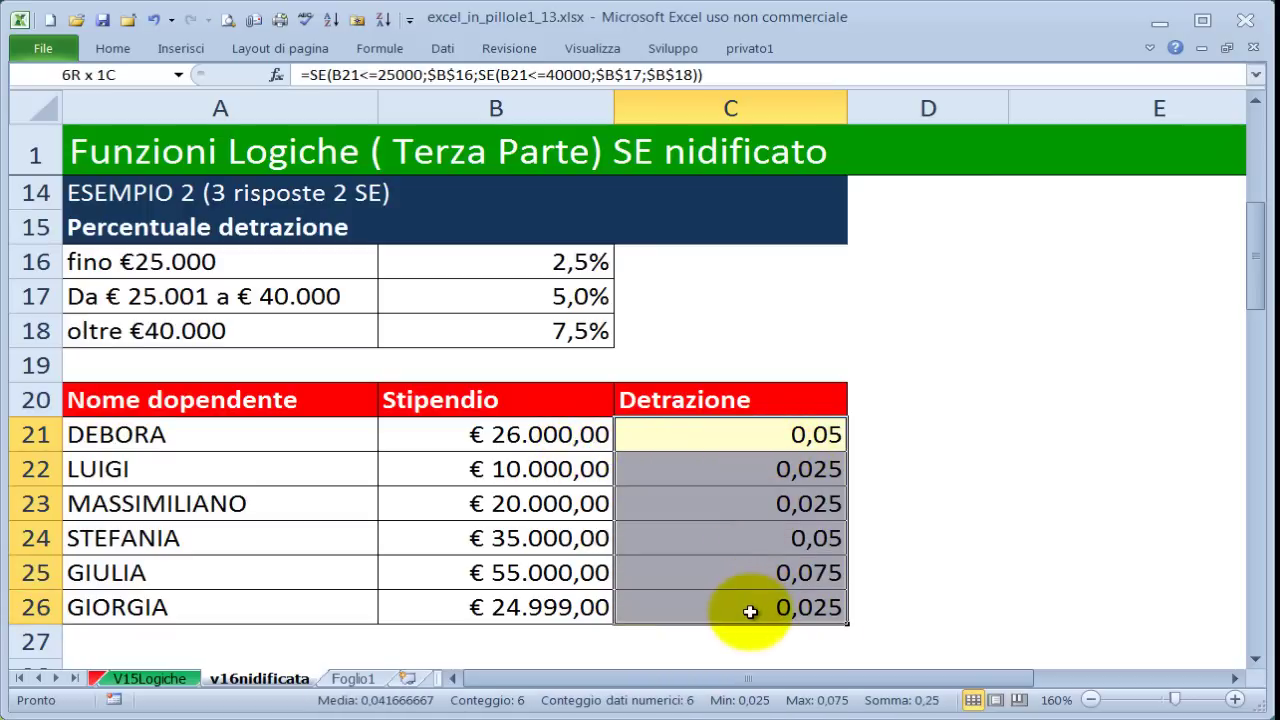
double_click(737, 422)
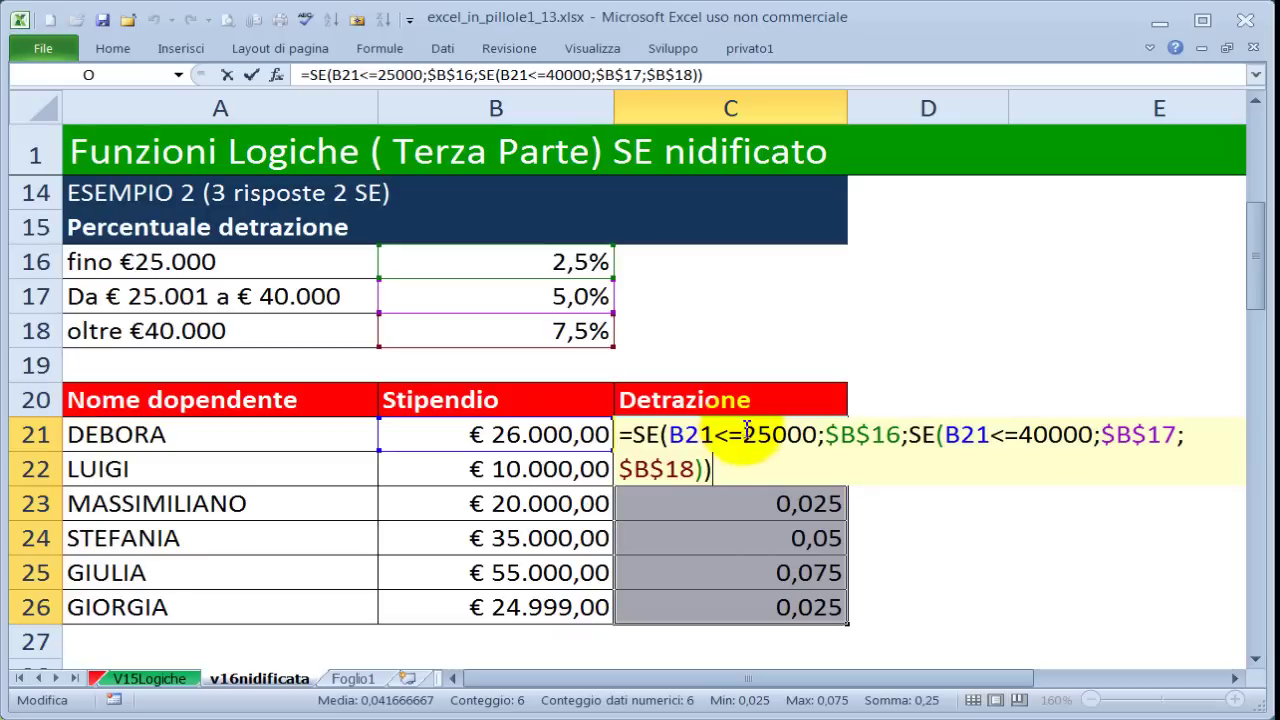
left_click(713, 468)
type("*")
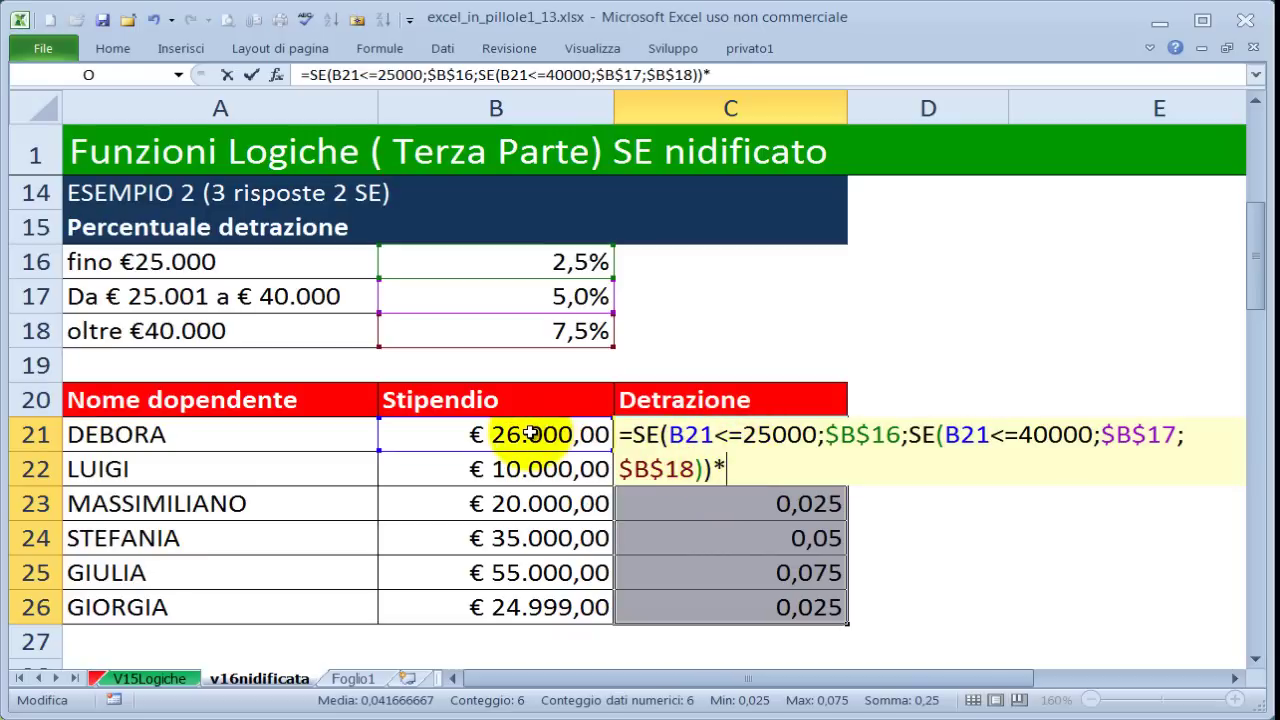
left_click(530, 432)
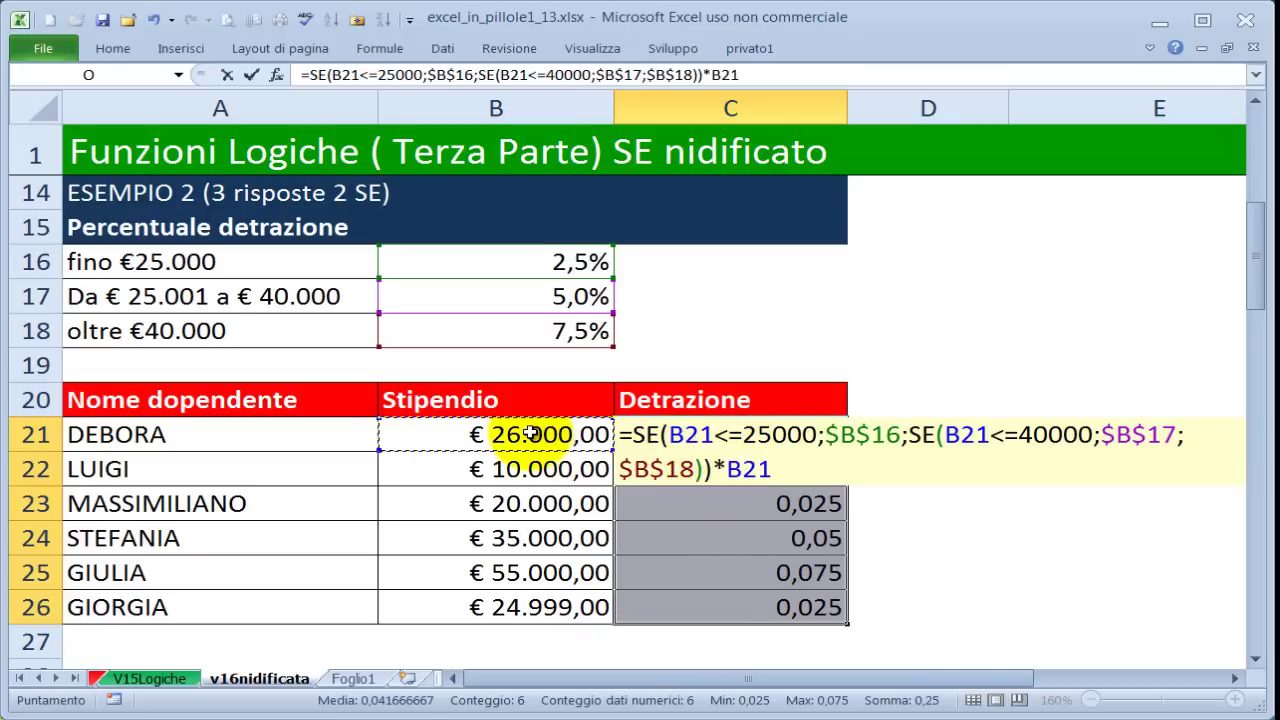
key("ctrl+Return")
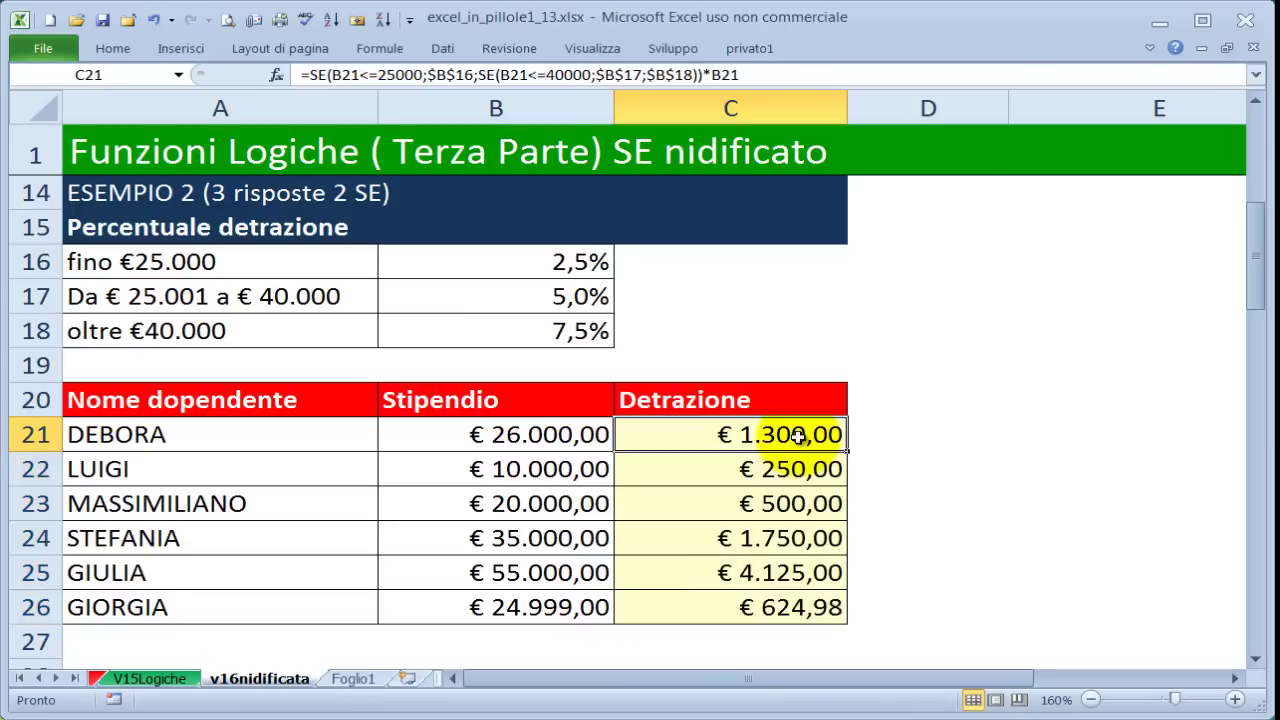
left_click_drag(800, 434, 790, 607)
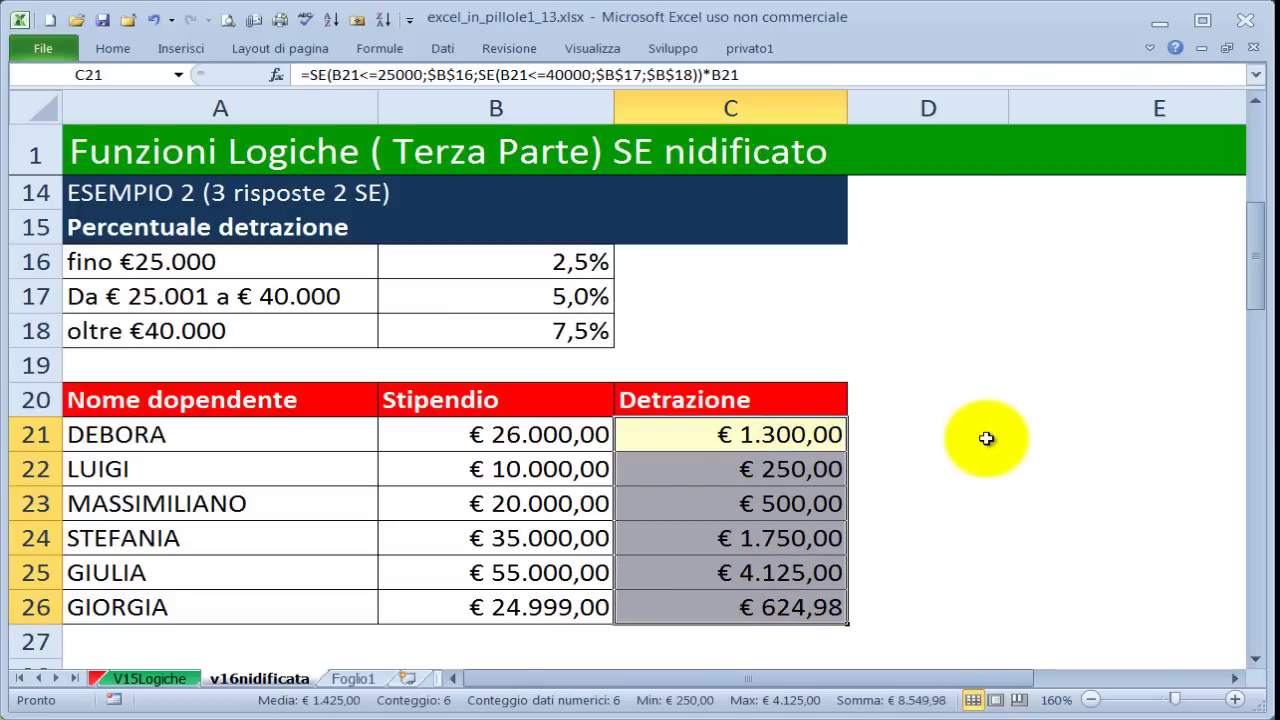
double_click(820, 437)
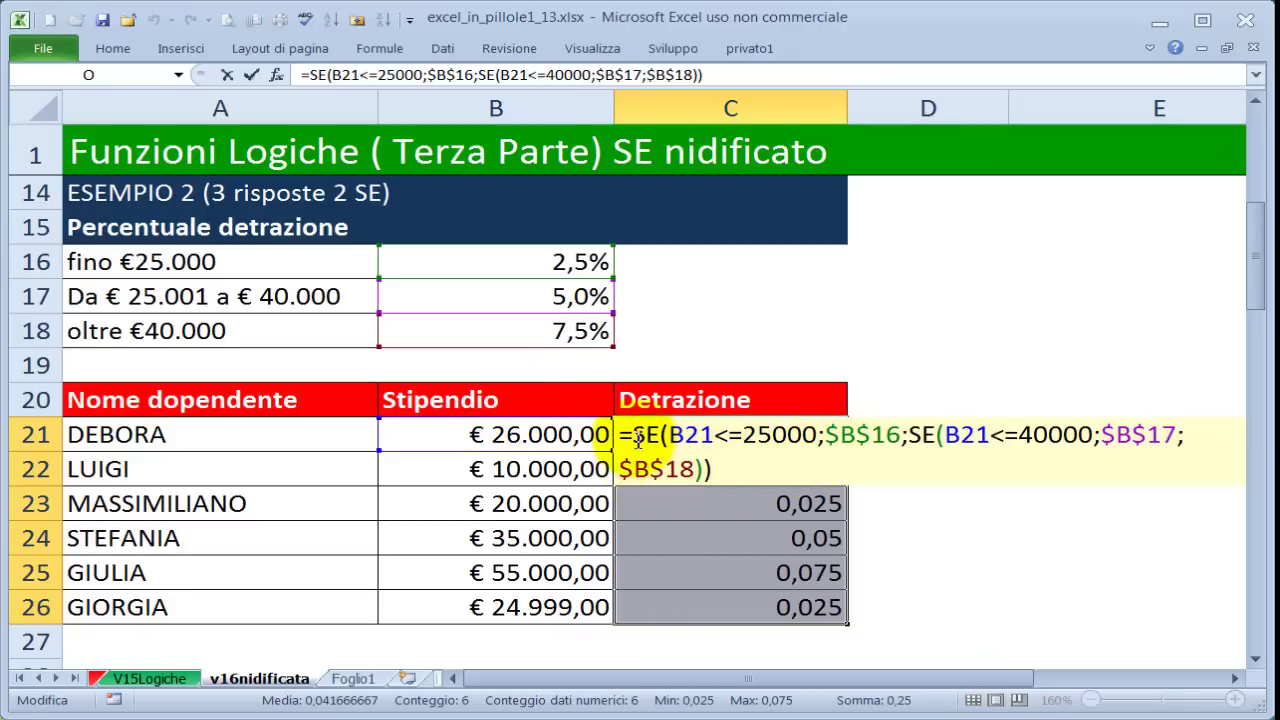
left_click(550, 434)
type("*")
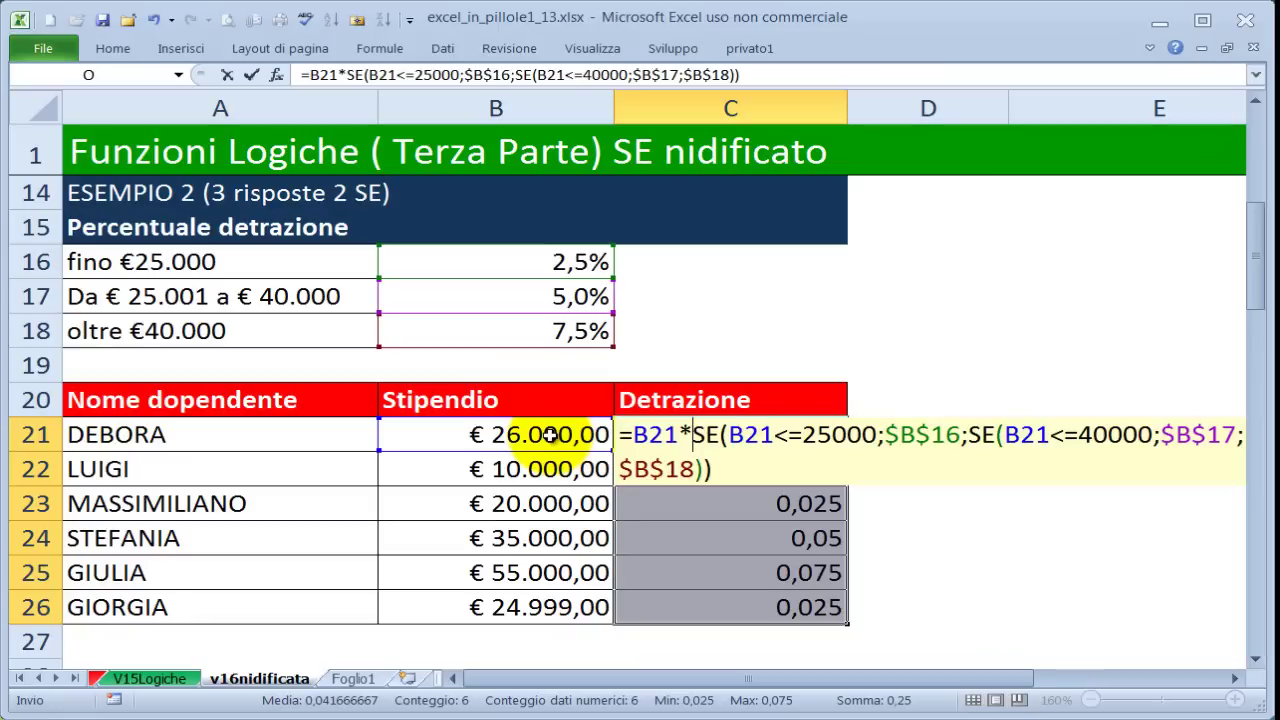
key("ctrl+Return")
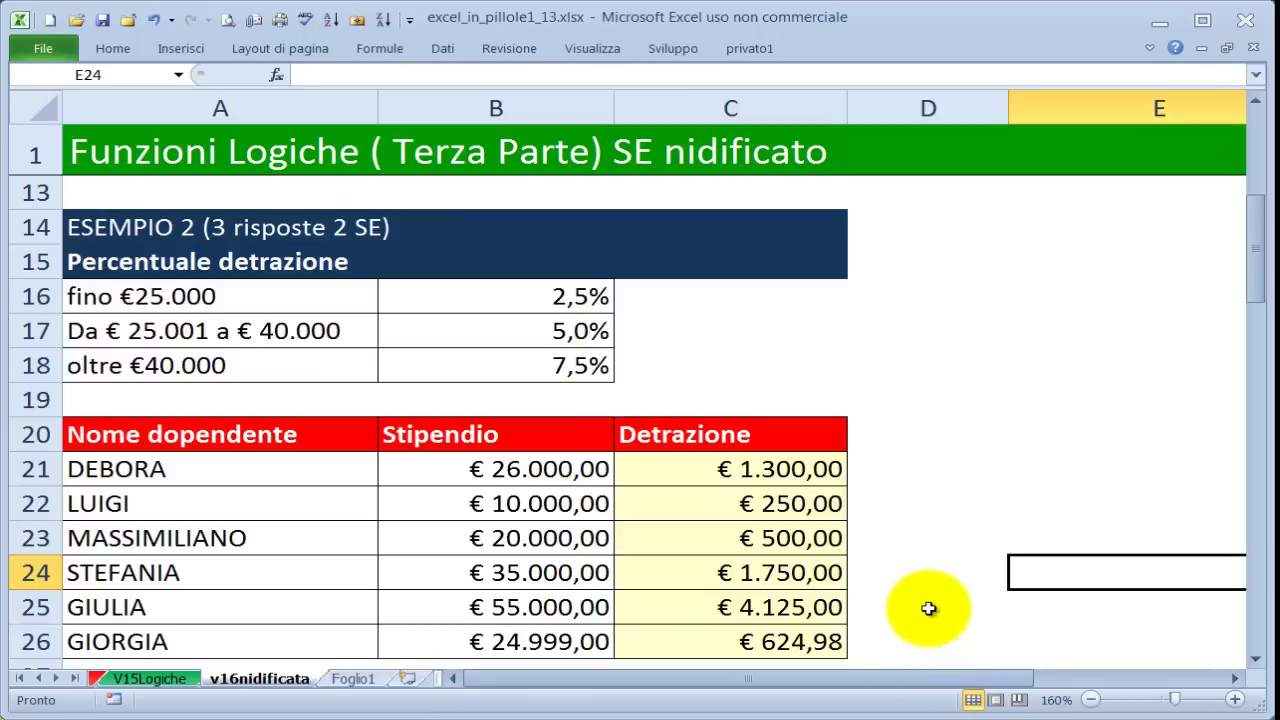
Step: Move down to Esempio 3 and zoom the sheet out to 130%
left_click(909, 571)
scroll(918, 556, "down", 1)
scroll(918, 556, "down", 2)
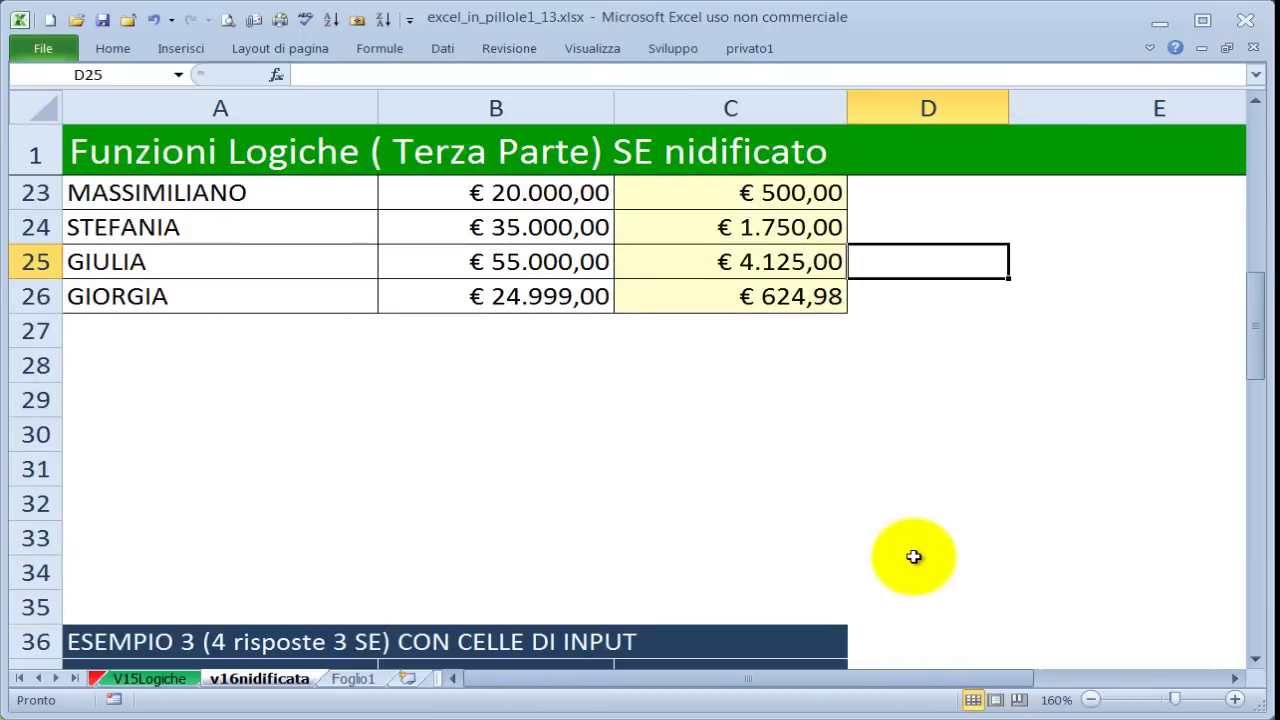
scroll(918, 556, "down", 2)
scroll(916, 556, "down", 2)
scroll(913, 557, "down", 1)
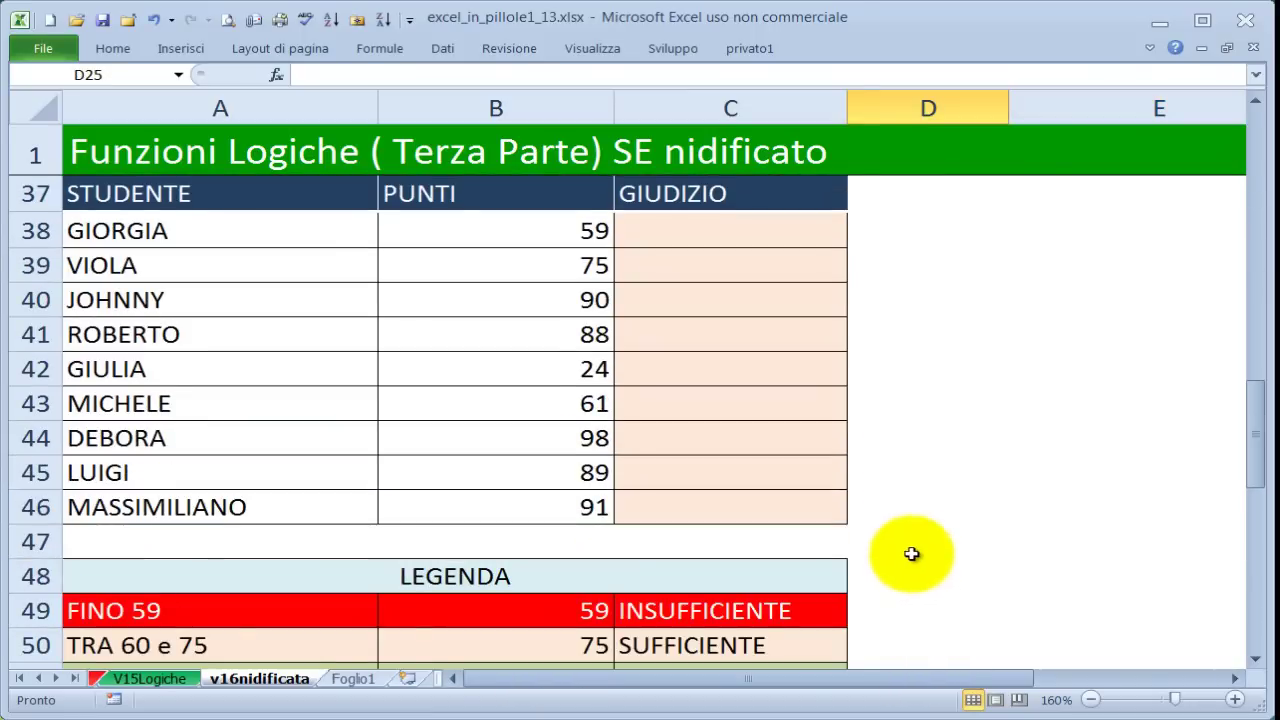
left_click(1089, 699)
left_click(1089, 699)
left_click(1089, 699)
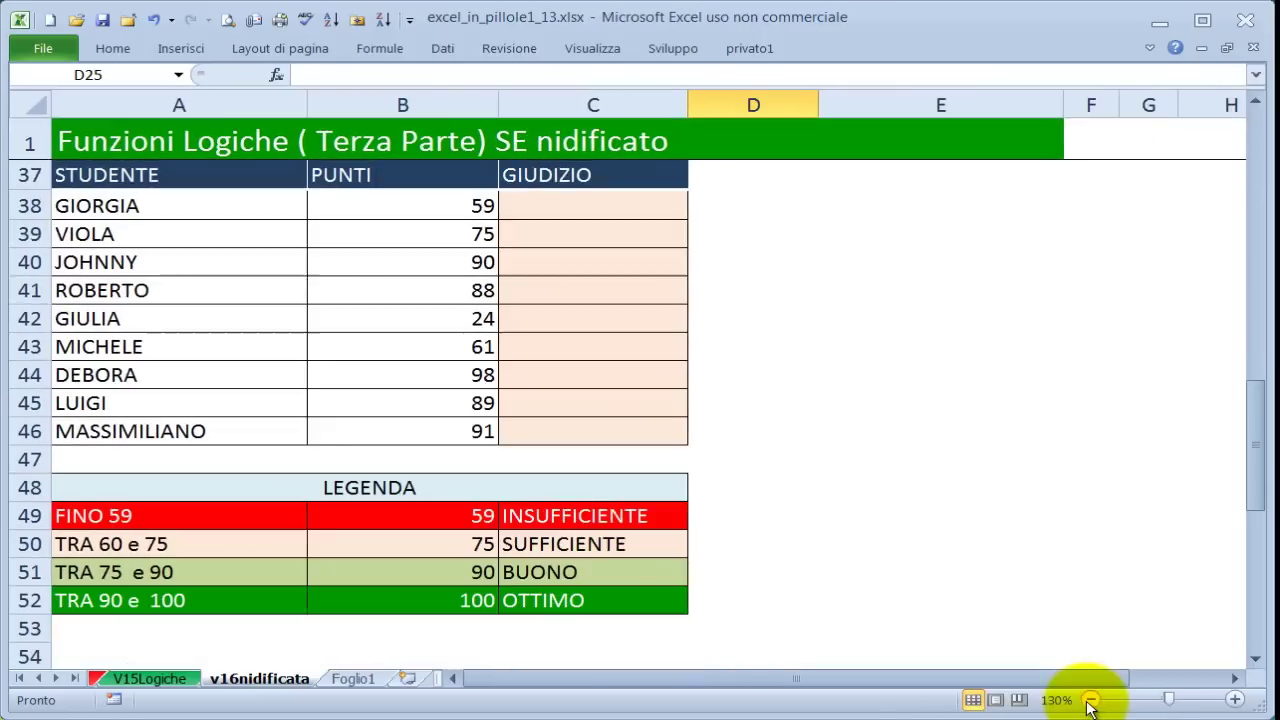
left_click(910, 525)
scroll(711, 479, "up", 1)
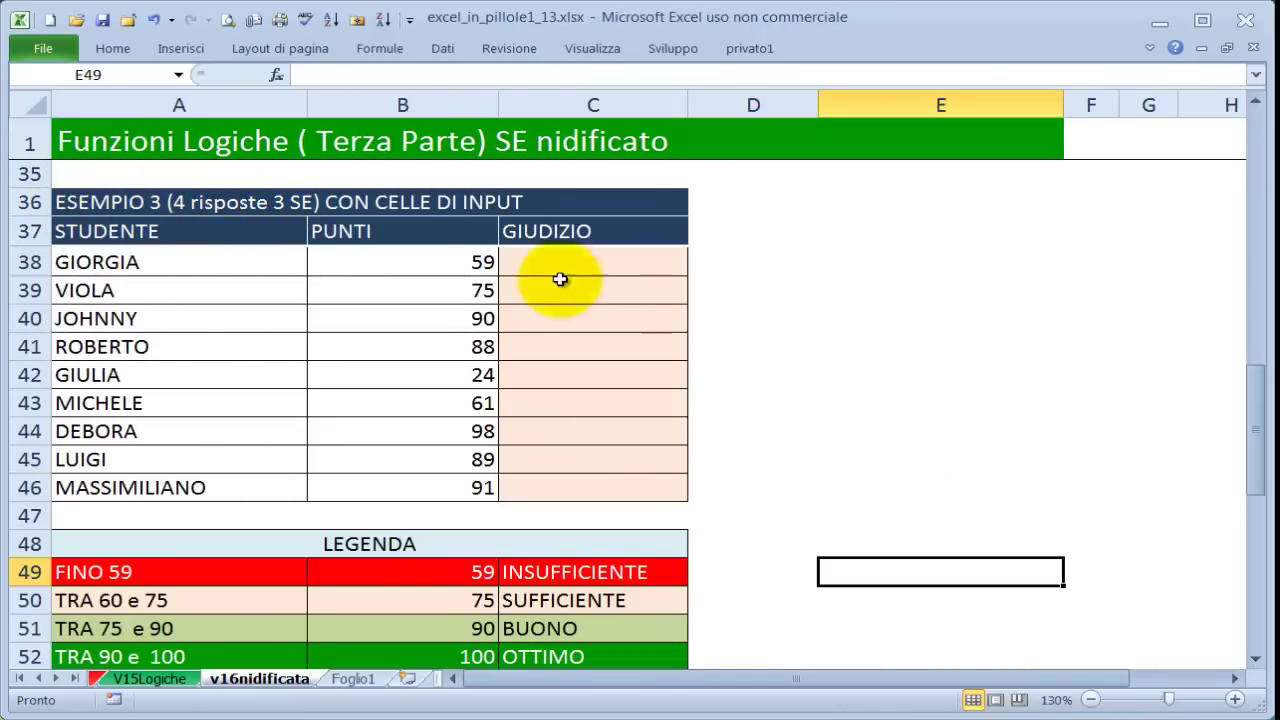
scroll(813, 575, "down", 1)
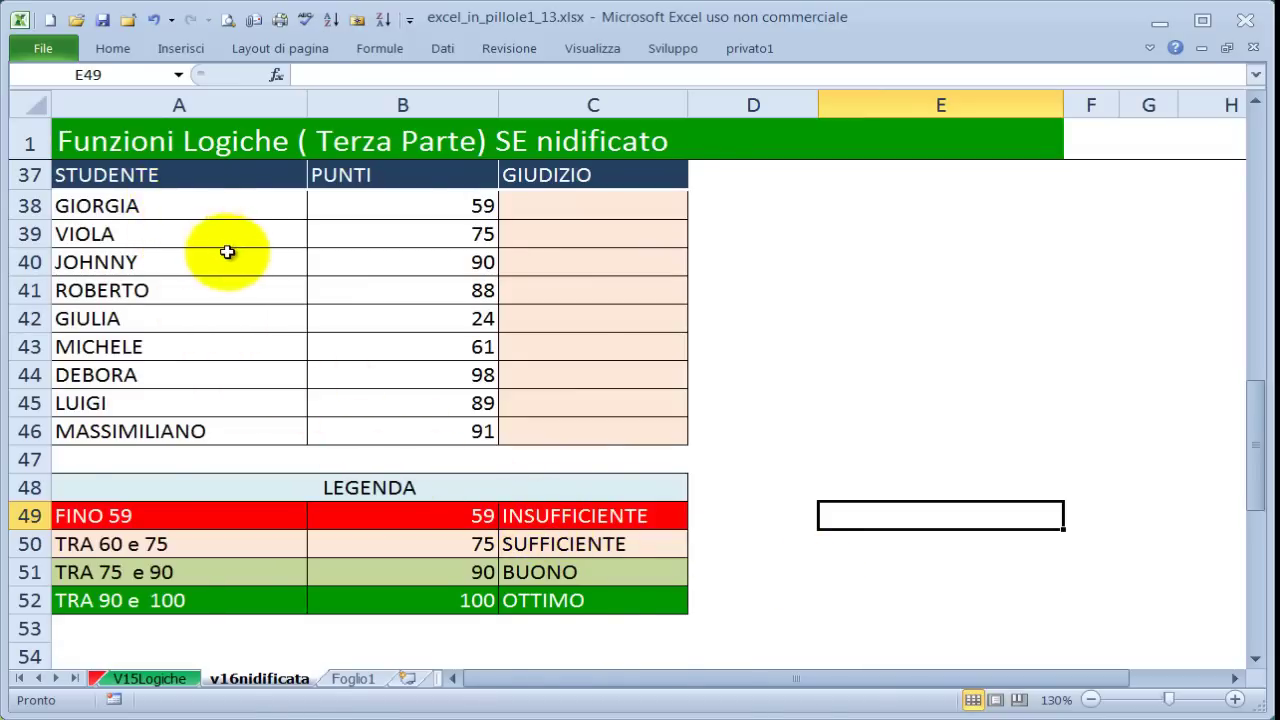
scroll(220, 250, "up", 1)
Step: Review the student names, PUNTI scores B38:B46 and empty GIUDIZIO cells C38:C46
left_click(197, 243)
left_click_drag(197, 243, 221, 501)
left_click_drag(423, 265, 438, 491)
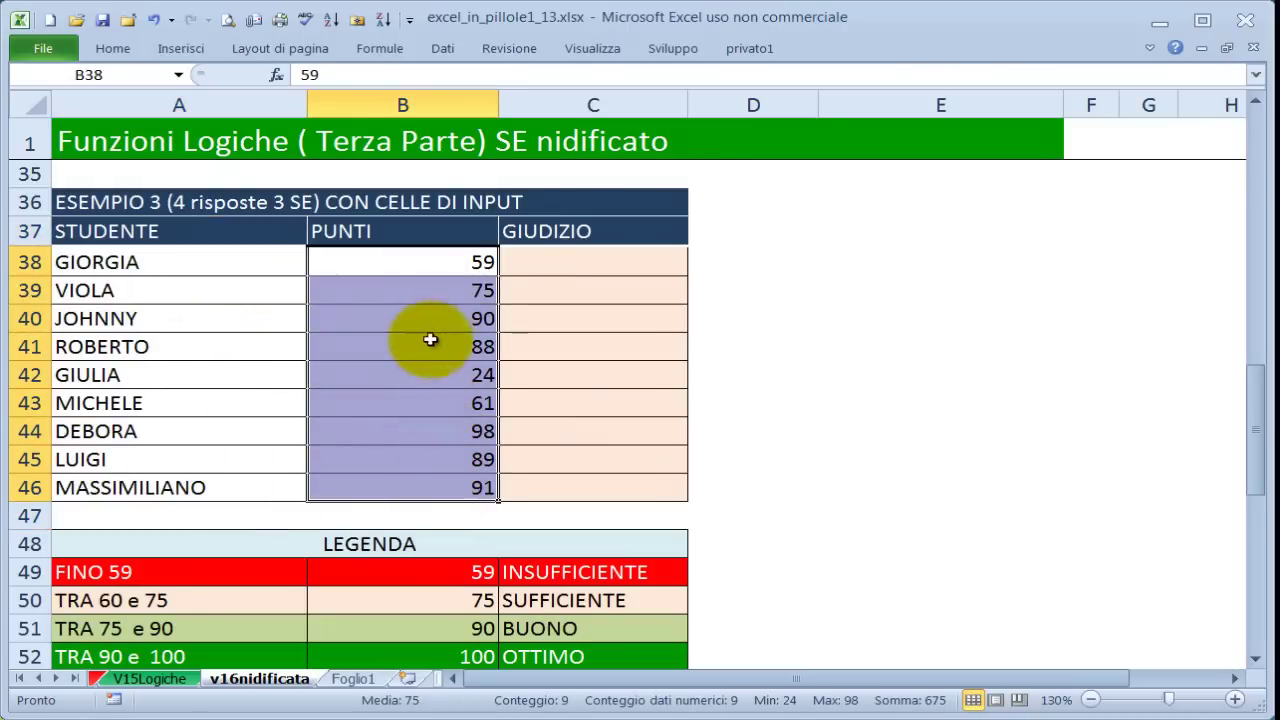
left_click(556, 266)
left_click_drag(562, 279, 577, 486)
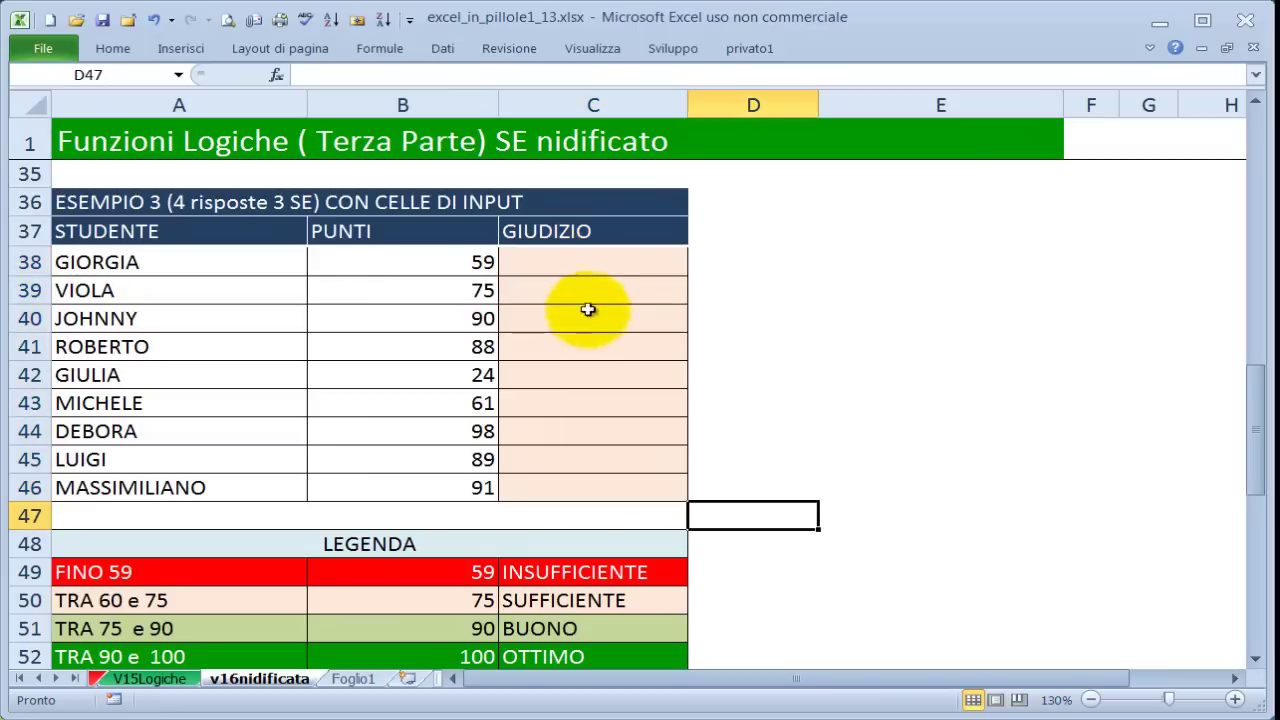
left_click(572, 262)
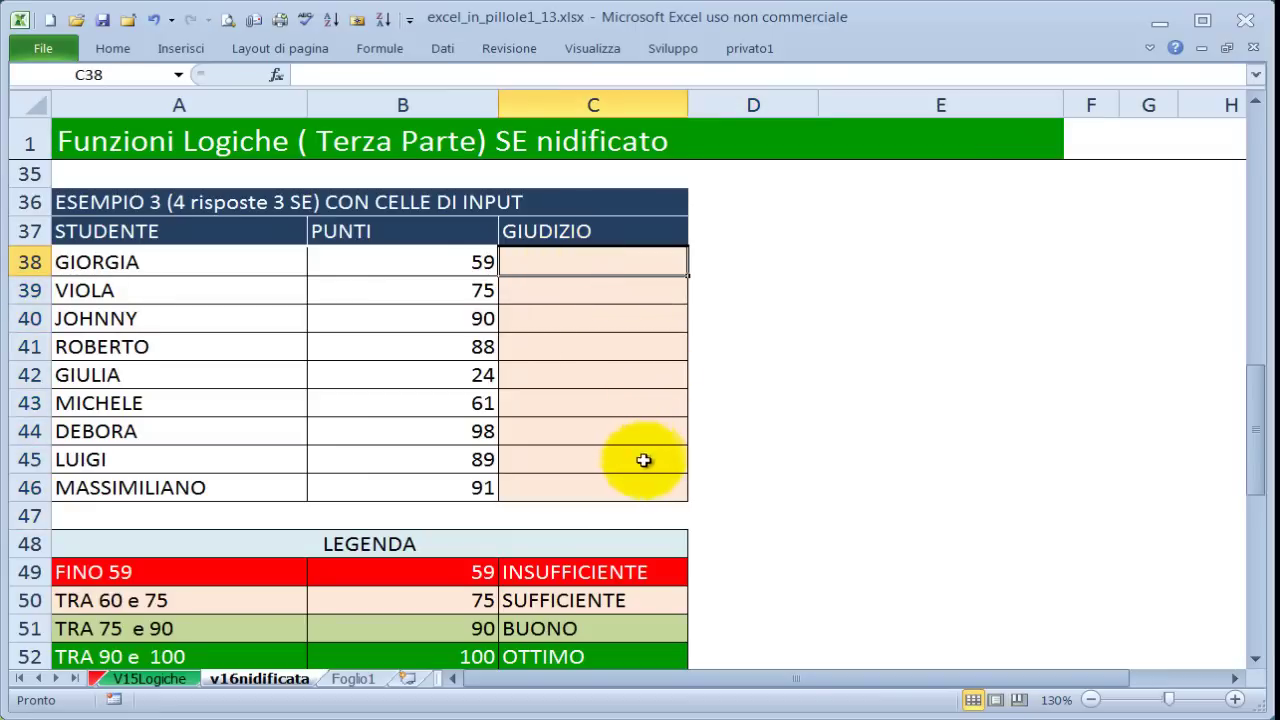
Step: Go over legend thresholds 59, 75, 90, 100 and their judgements, then select C38
scroll(636, 475, "down", 1)
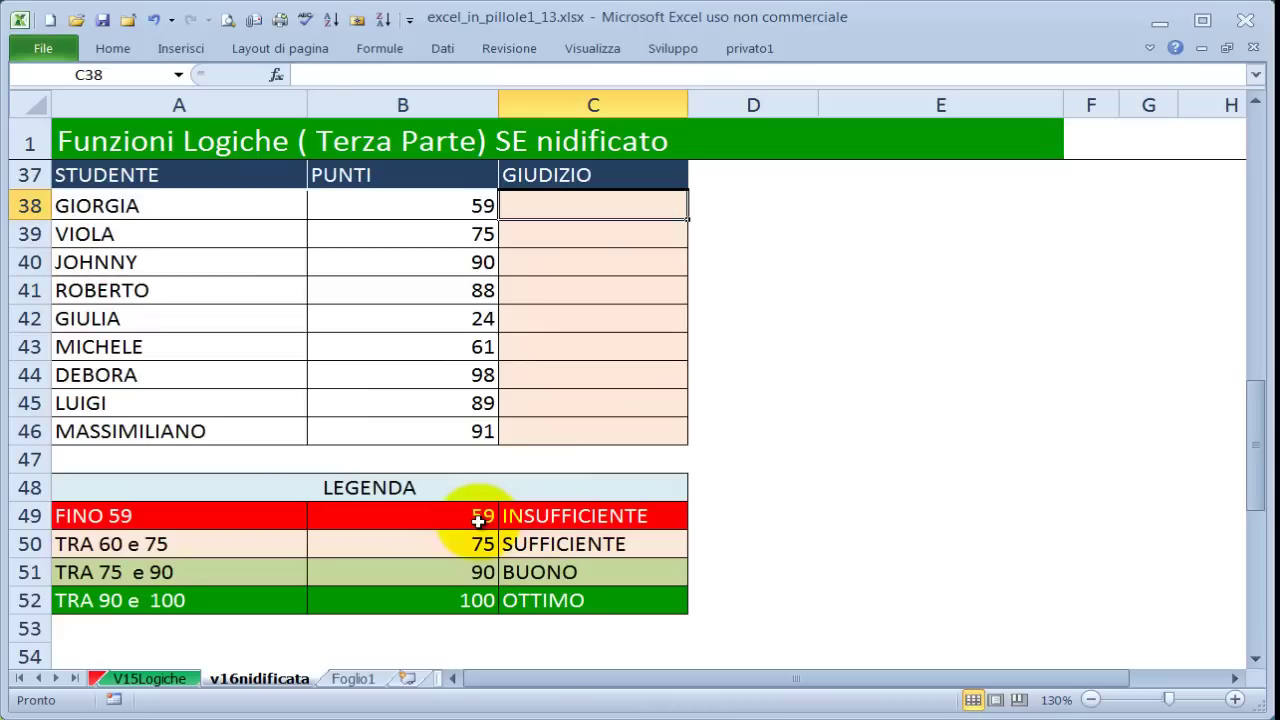
left_click(478, 521)
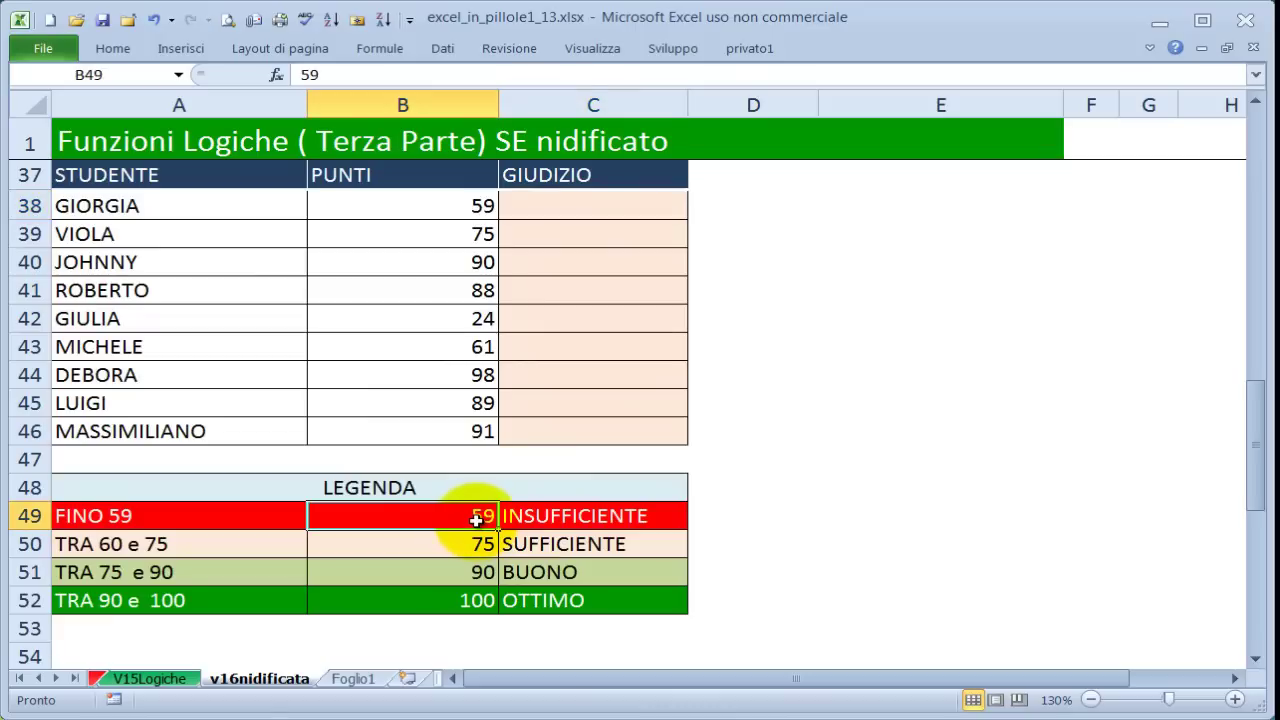
left_click(586, 518)
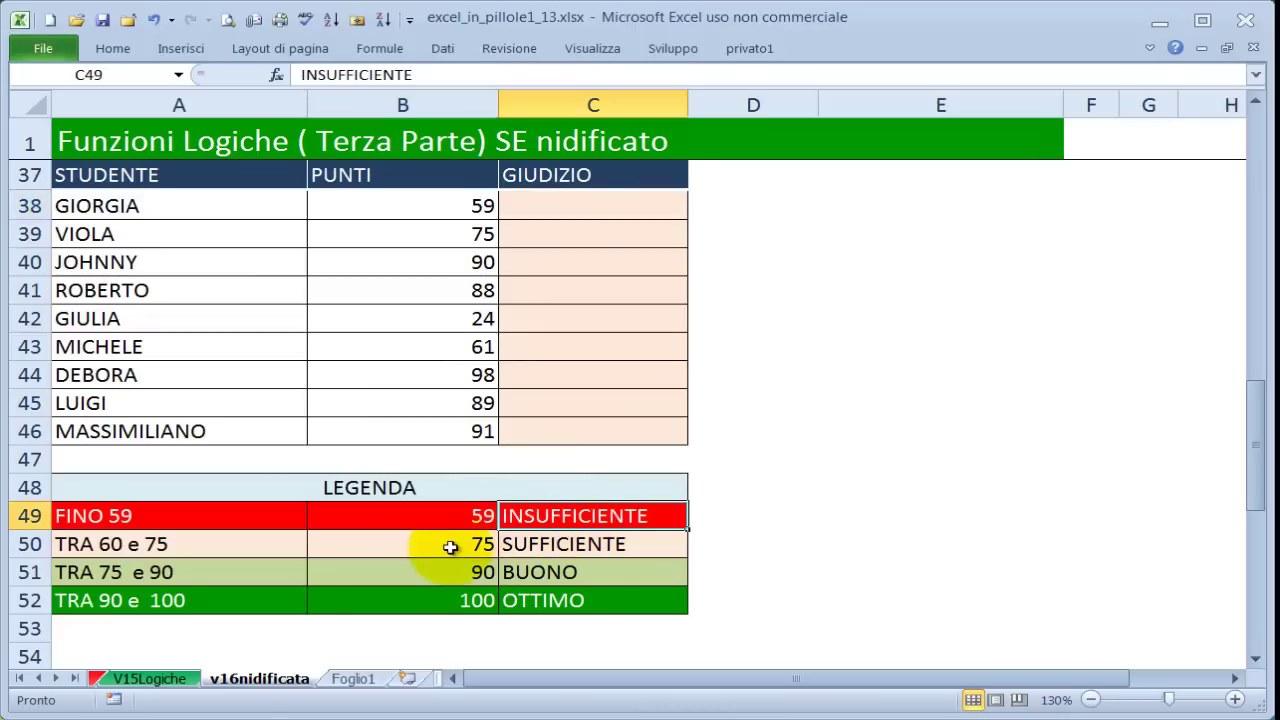
left_click(451, 546)
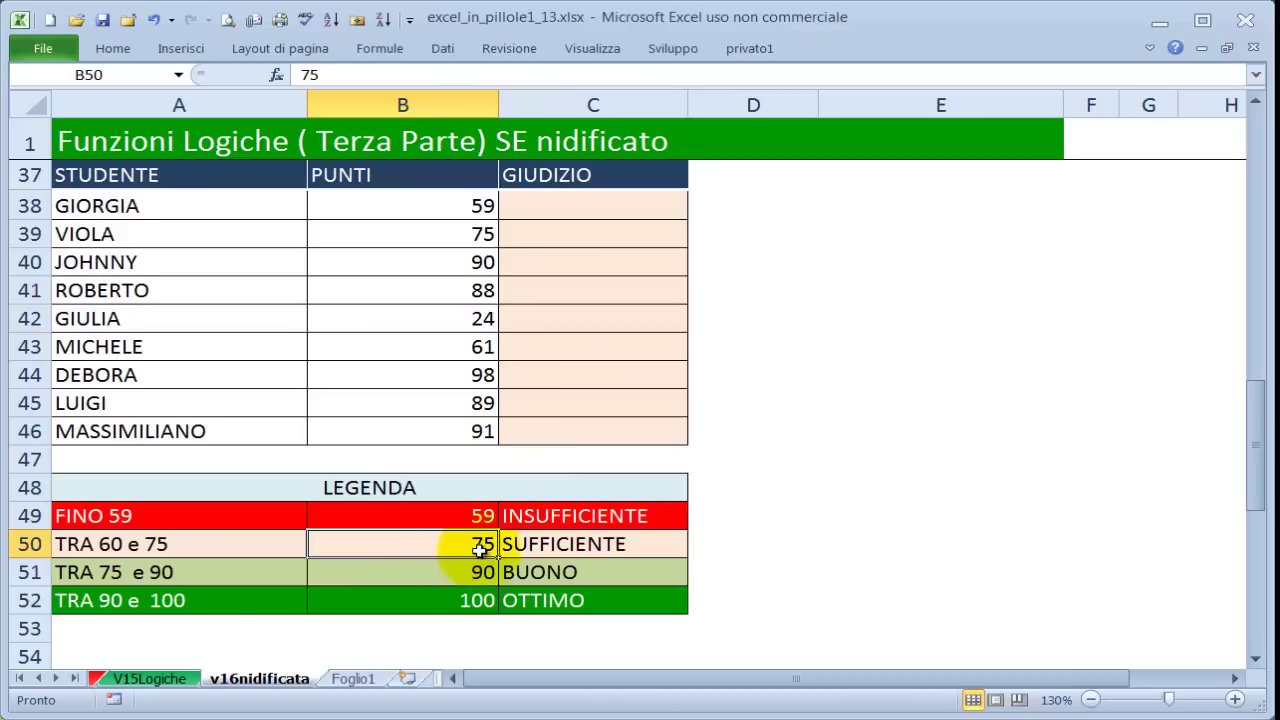
left_click(530, 545)
left_click(423, 574)
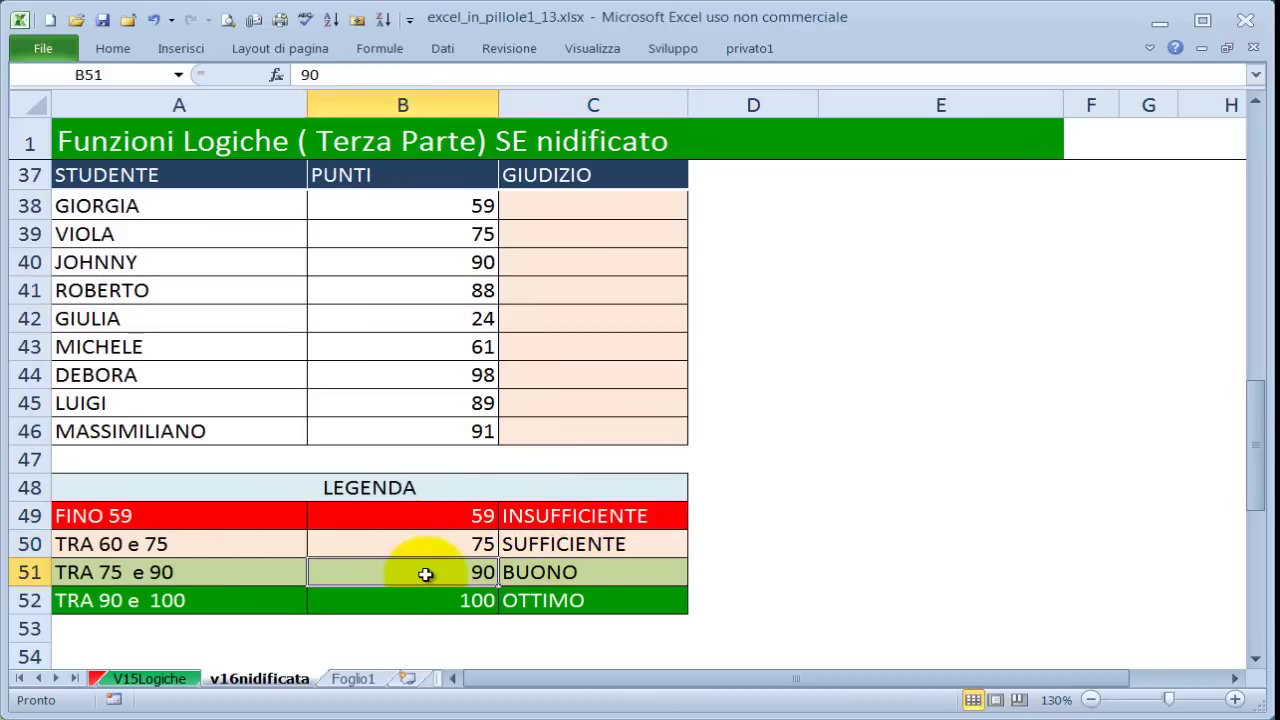
left_click(571, 571)
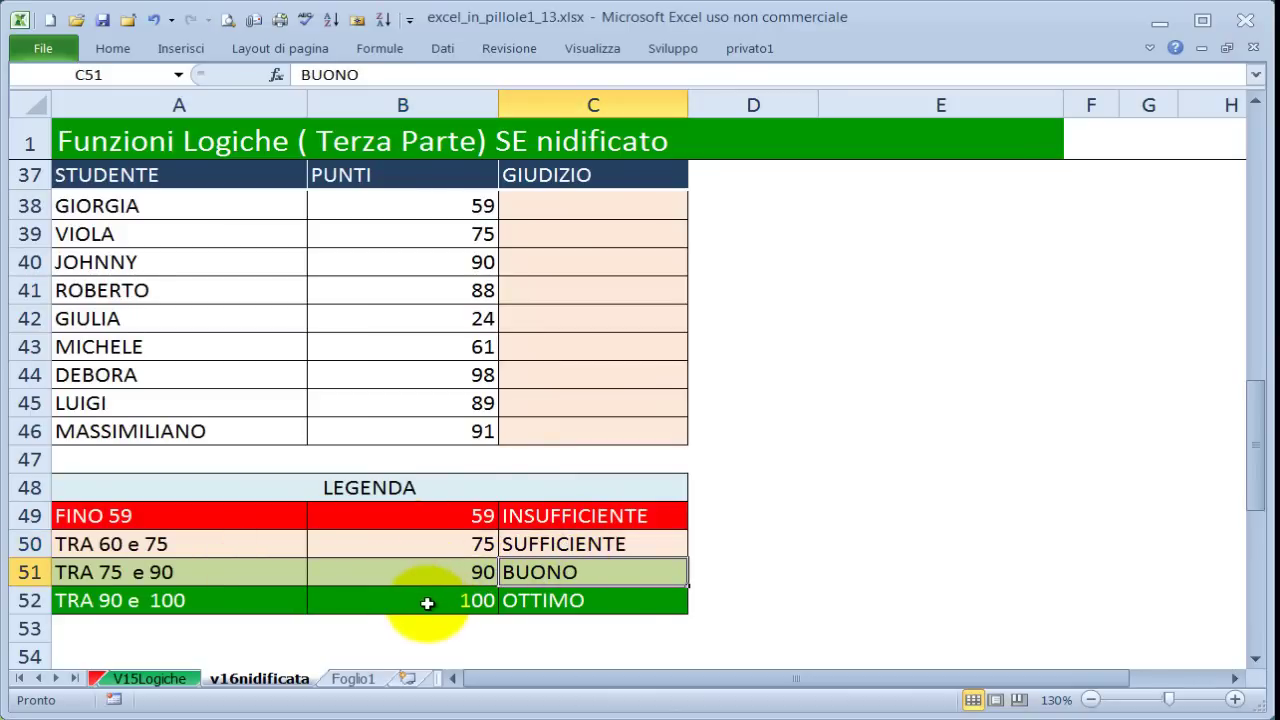
left_click(460, 603)
left_click(560, 600)
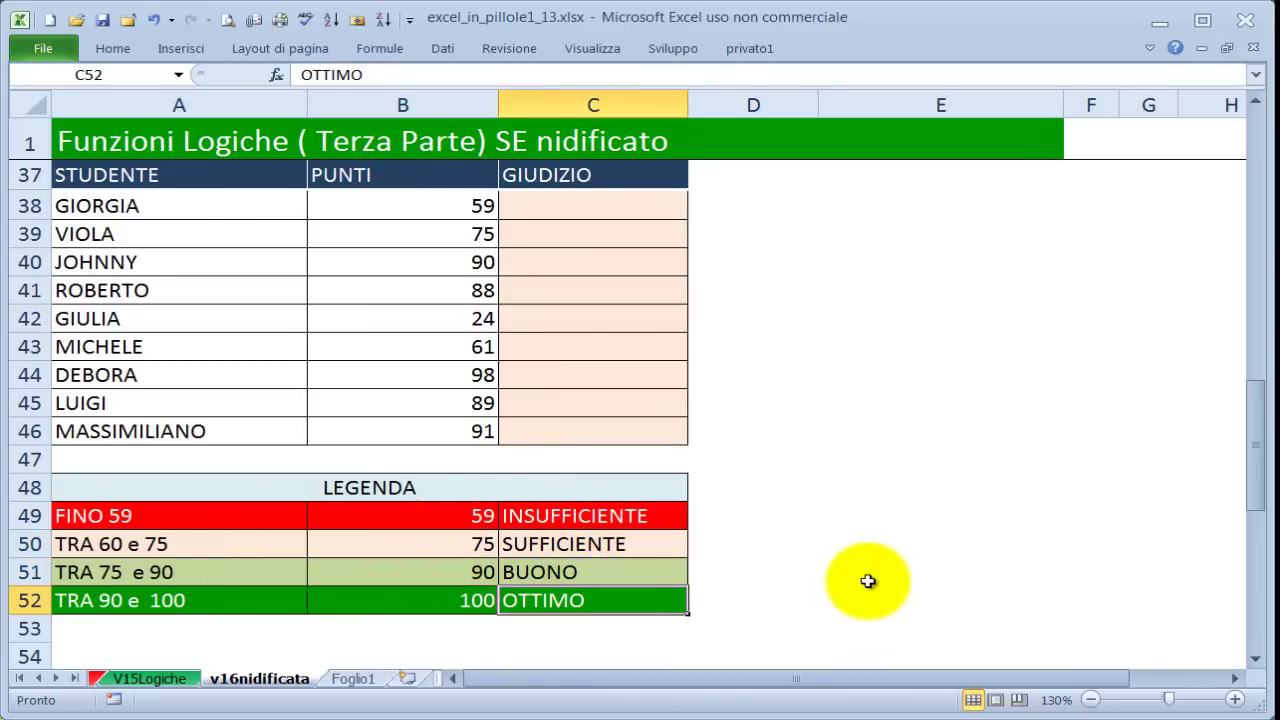
scroll(866, 580, "up", 1)
left_click(551, 268)
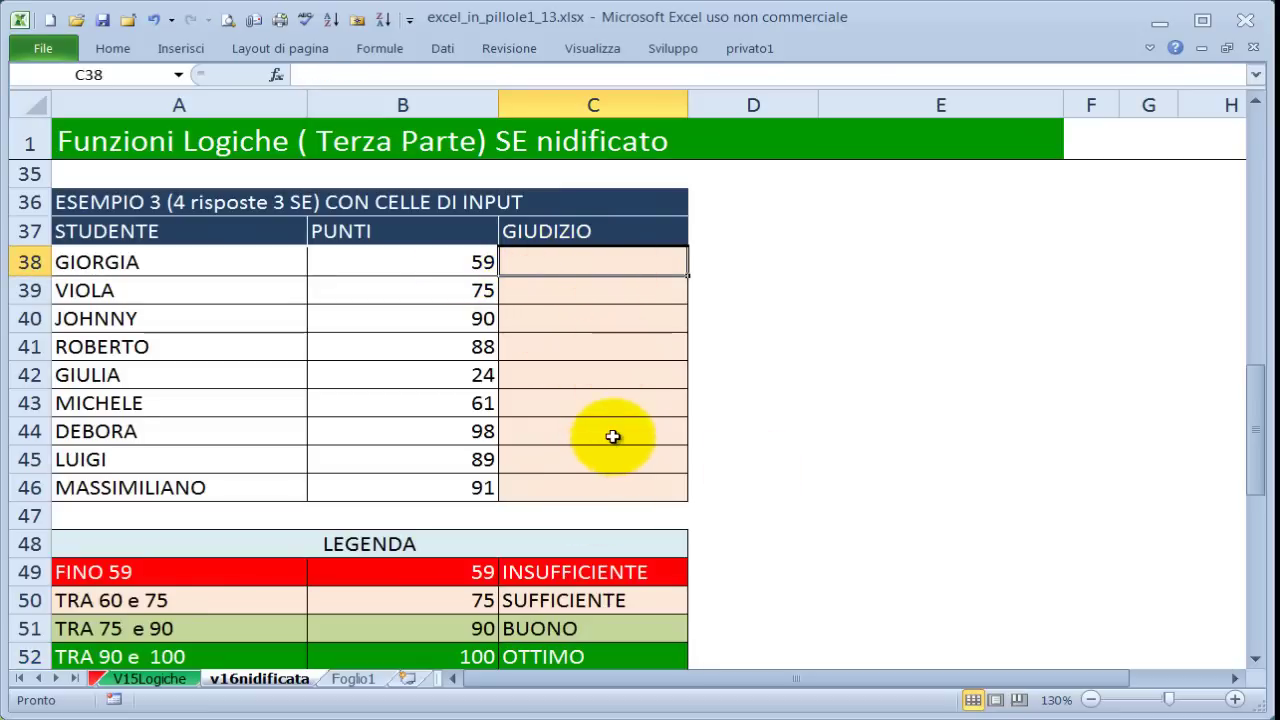
Step: Start C38's formula as =SE(B38<=$B$49;$C$49; and begin a nested SE
type("=")
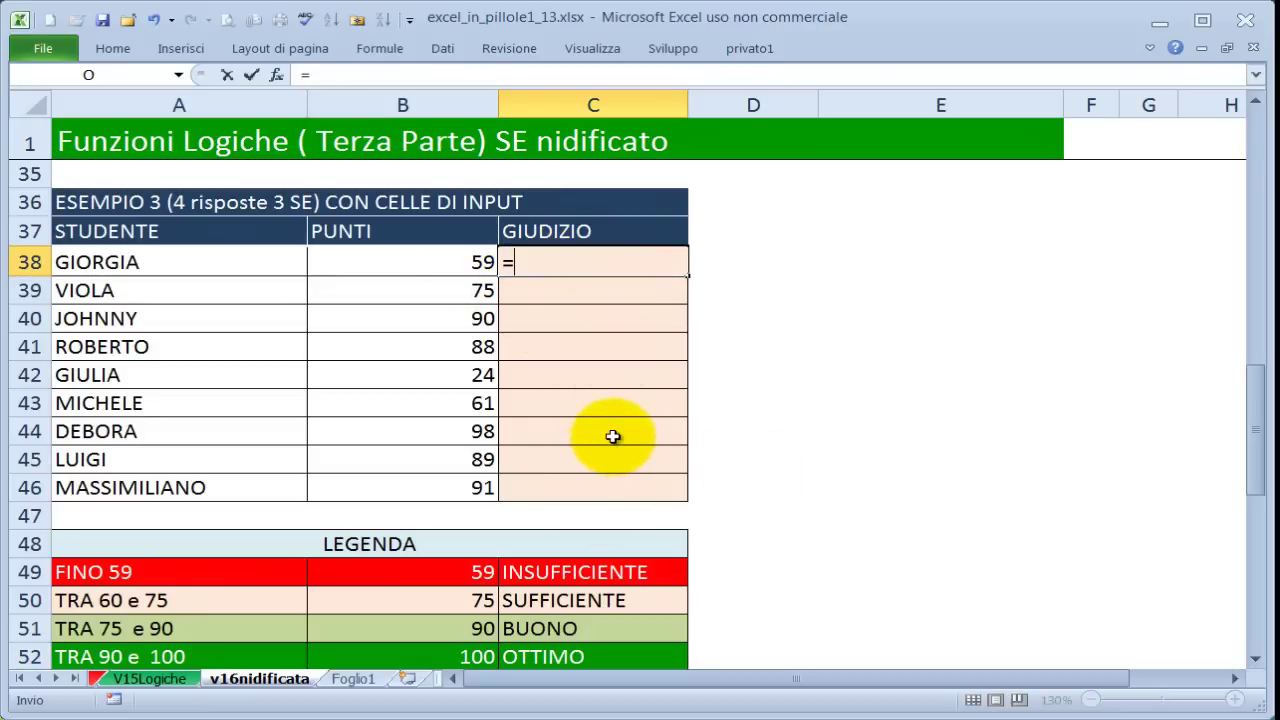
type("SE(")
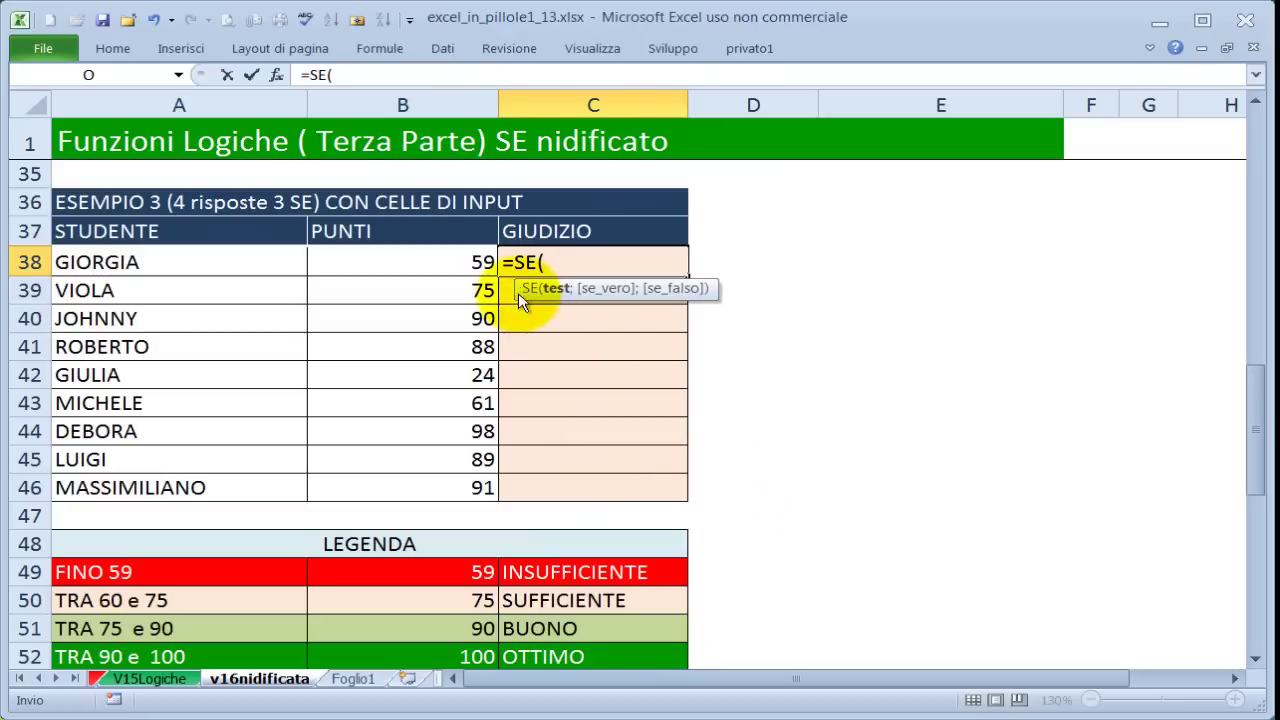
left_click(460, 265)
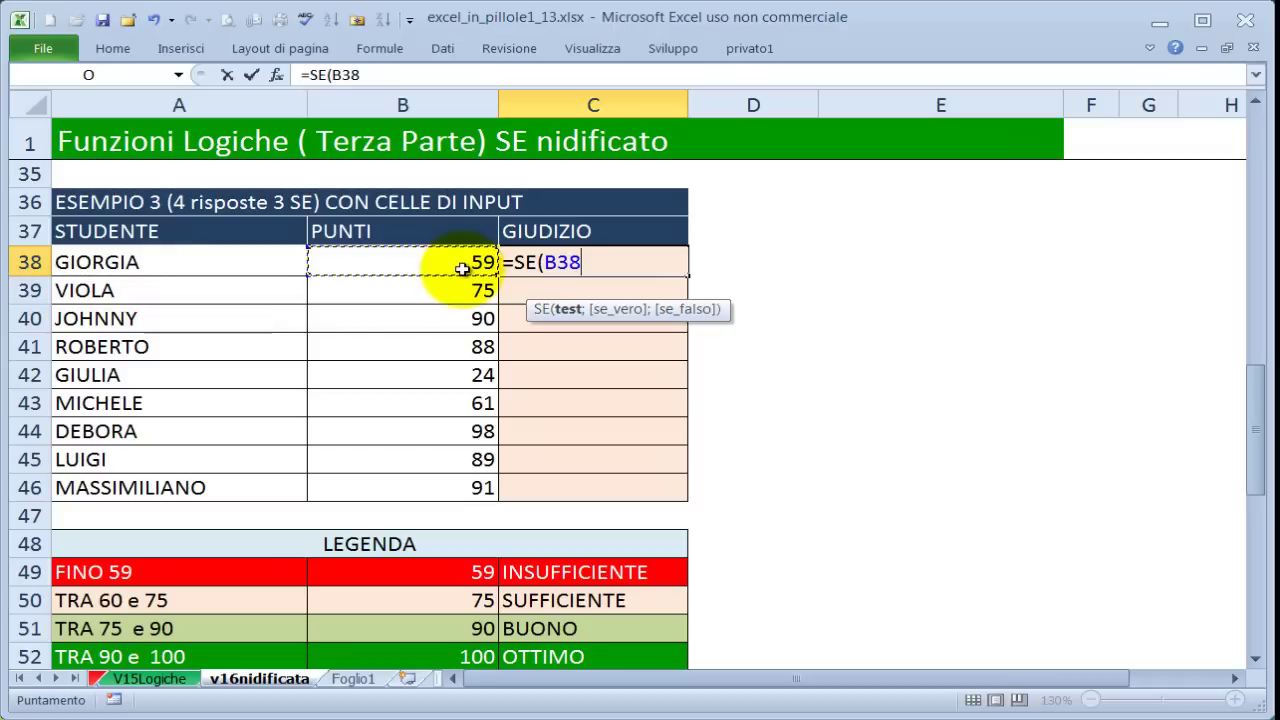
type("<=")
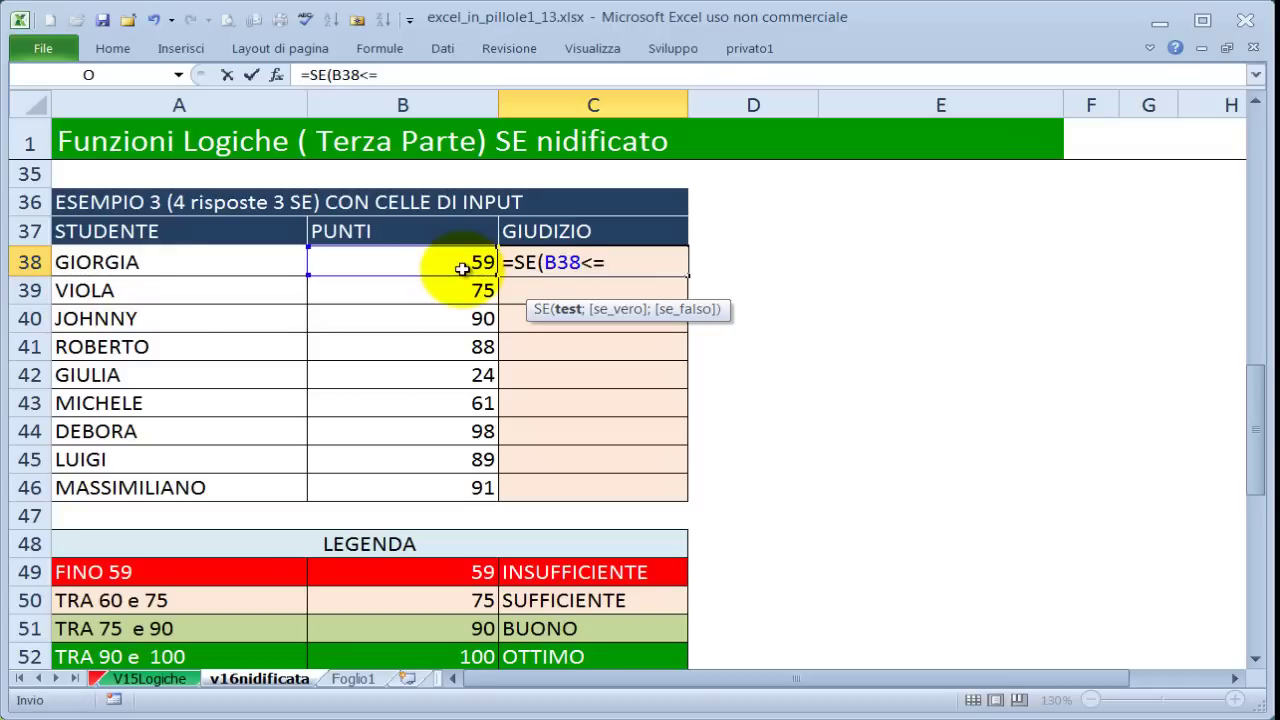
left_click(485, 574)
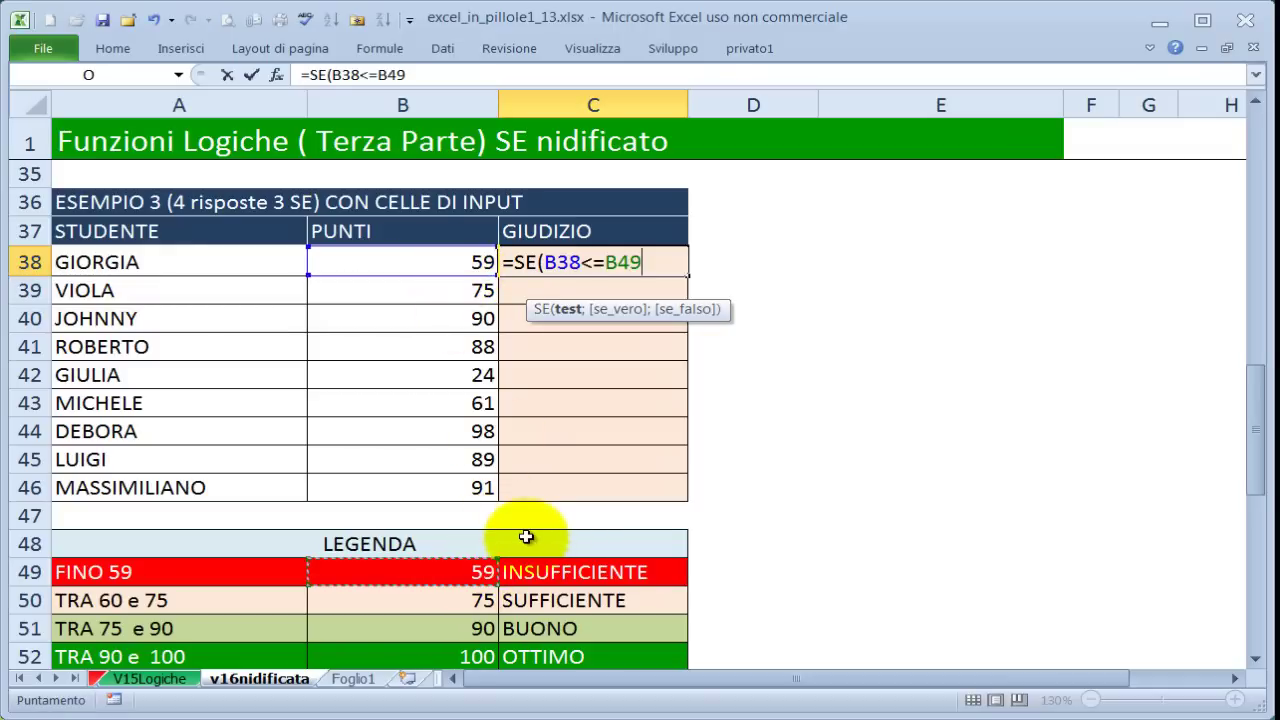
key("F4")
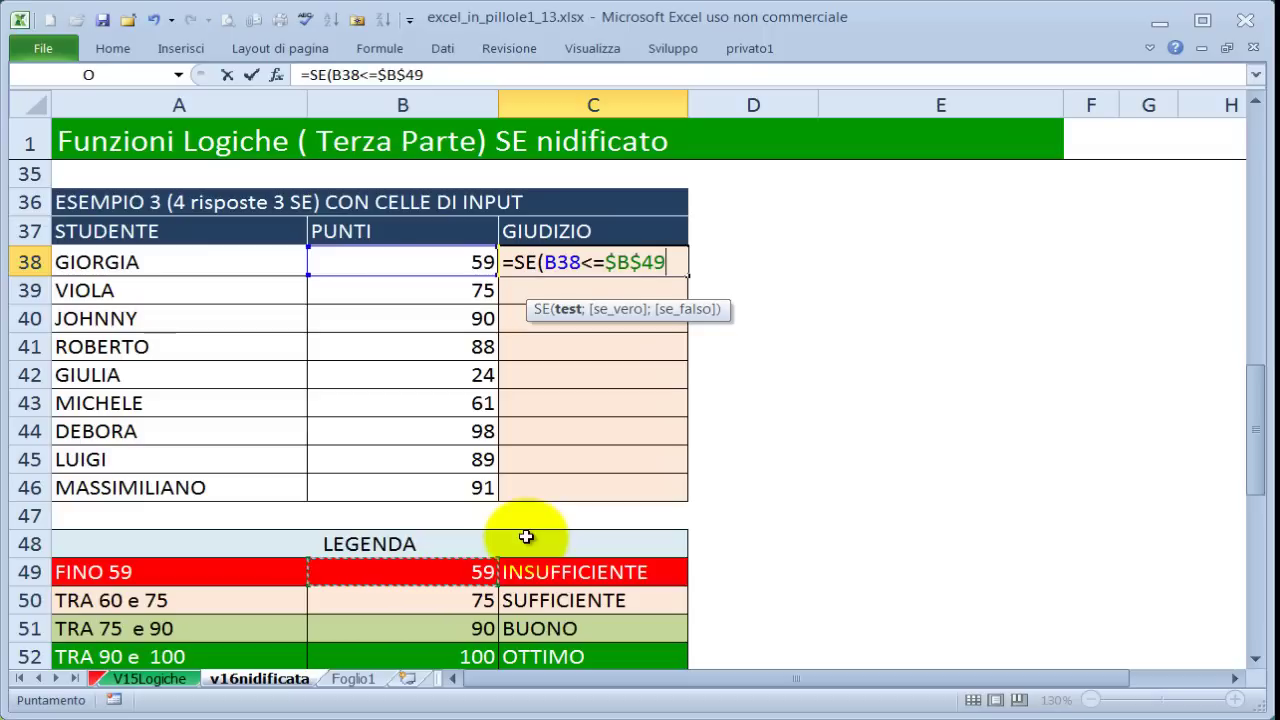
type(";")
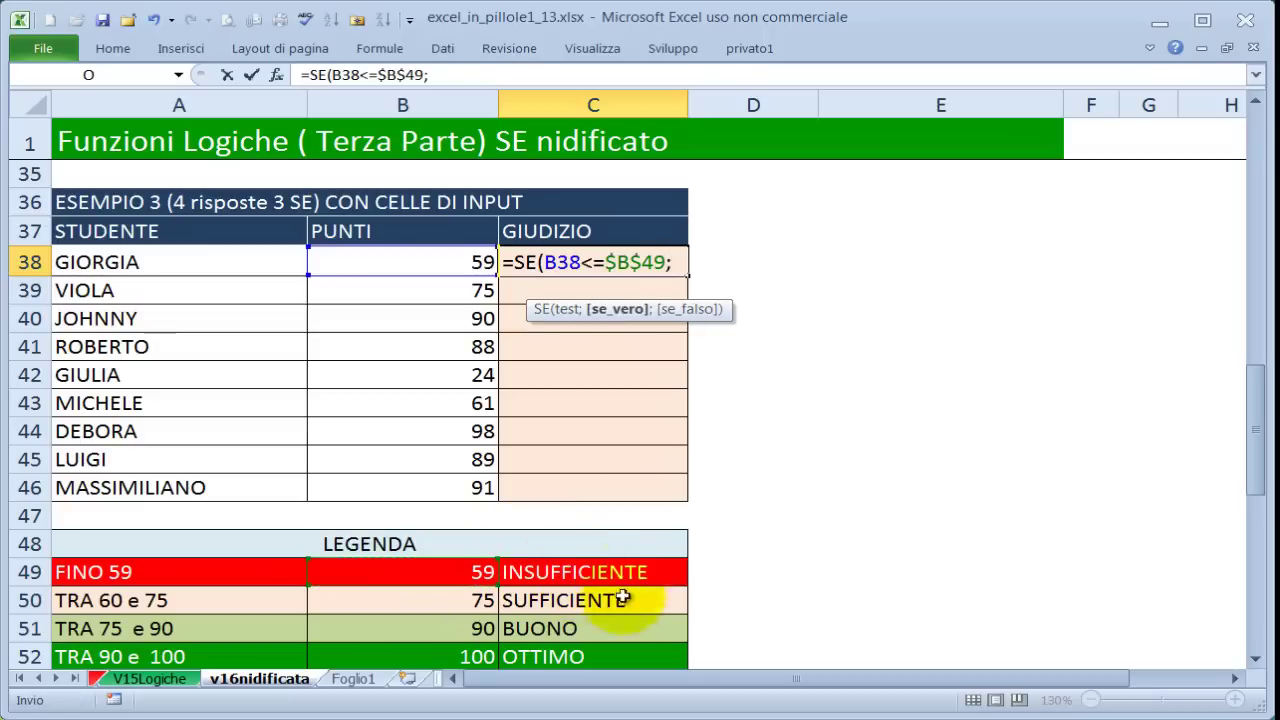
left_click(598, 574)
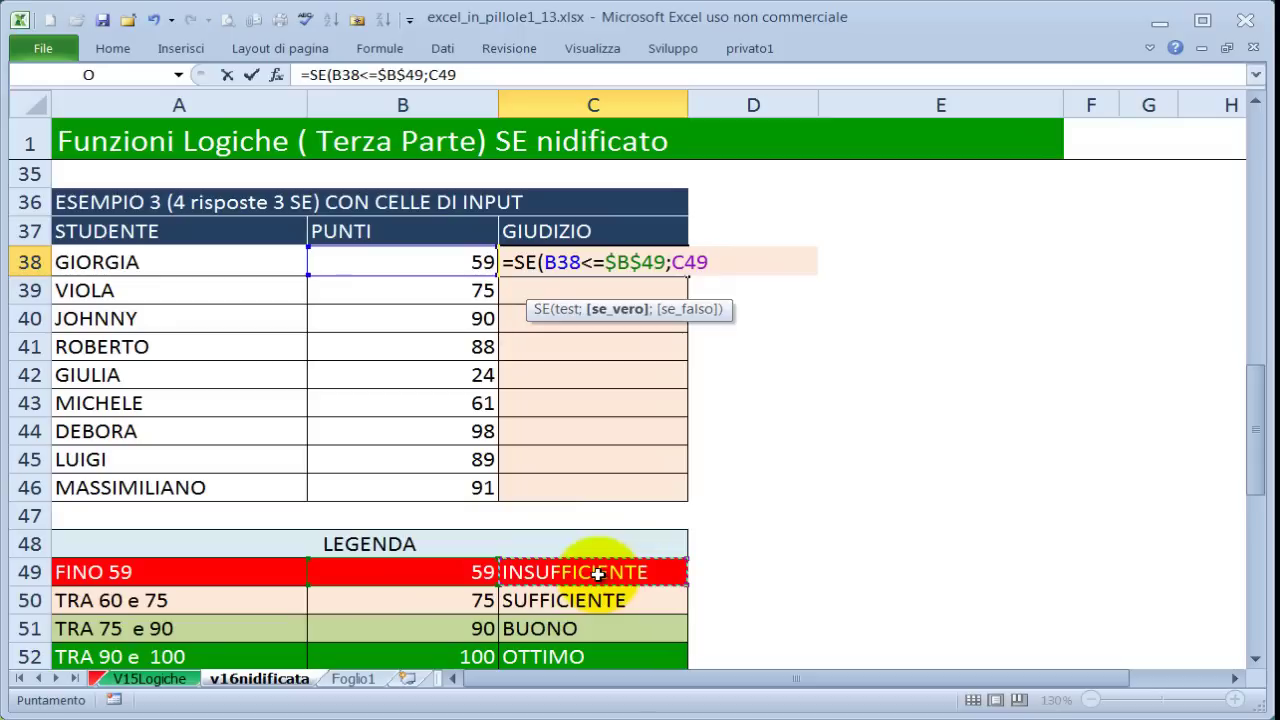
key("F4")
type("$C$49;")
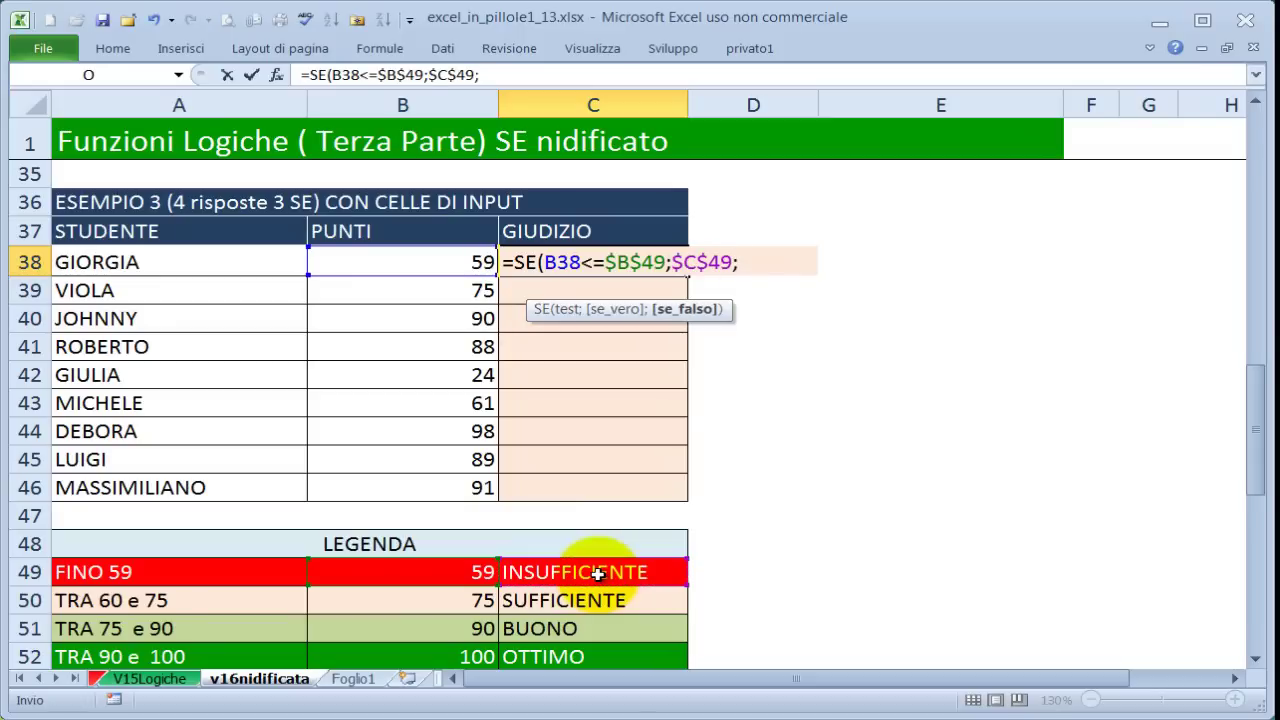
type("SE")
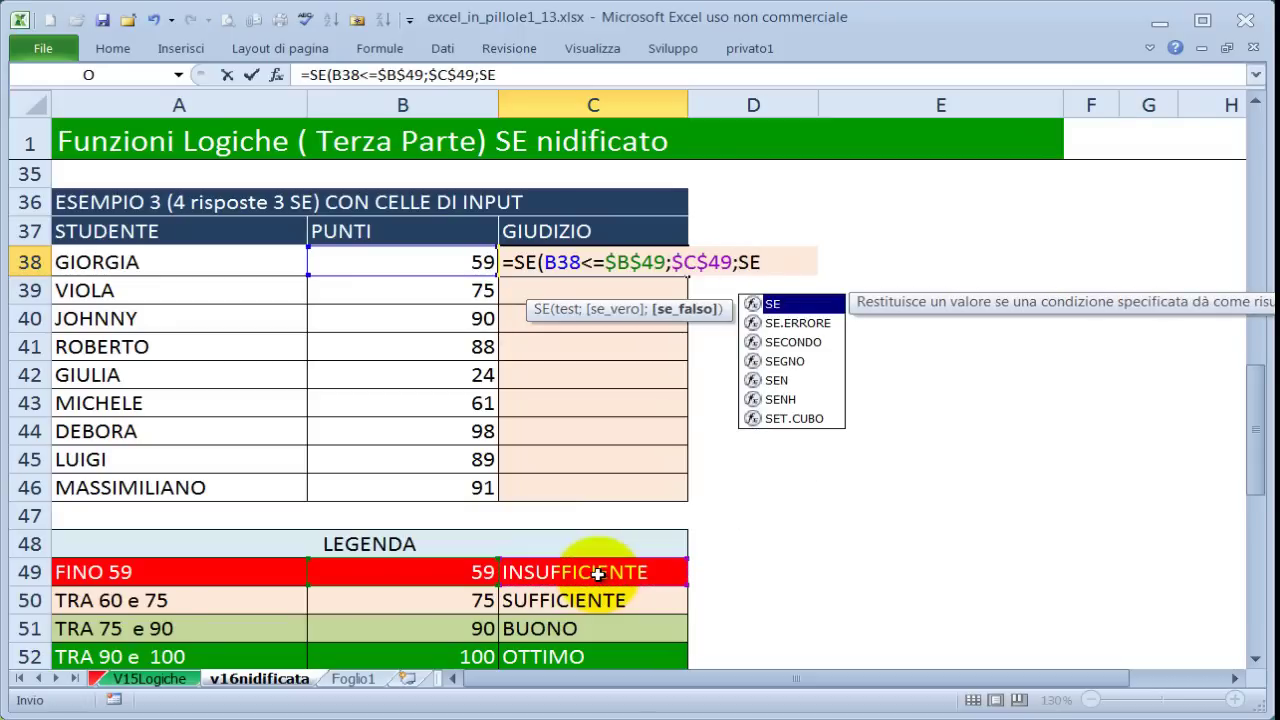
type("(")
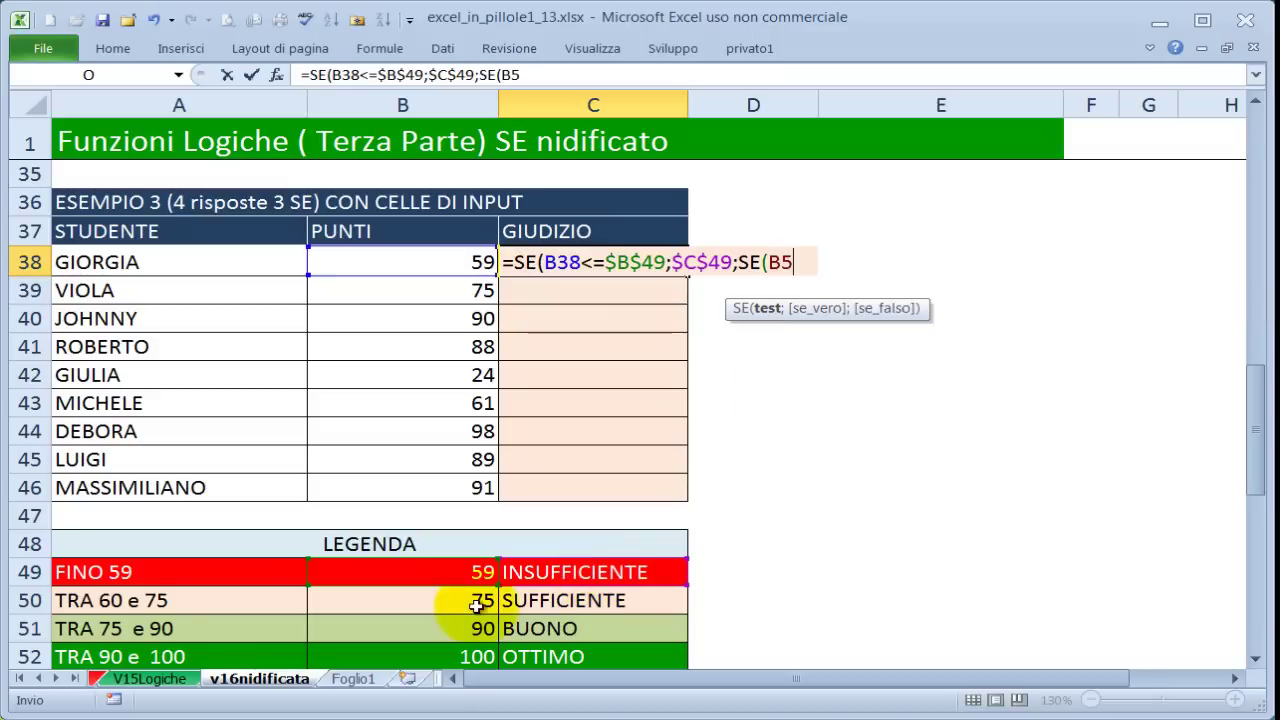
Step: Add the second test B38<=$B$50 returning C50 (SUFFICIENTE), then begin a third SE
left_click(480, 265)
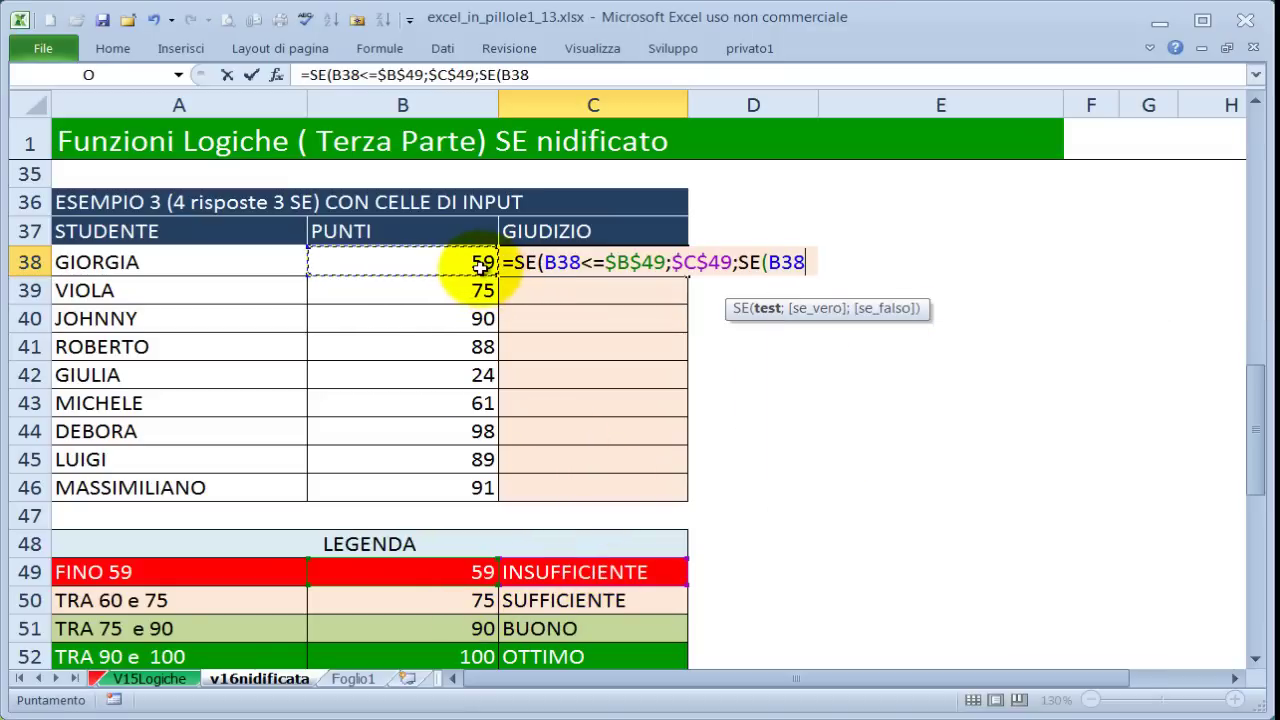
type("<=")
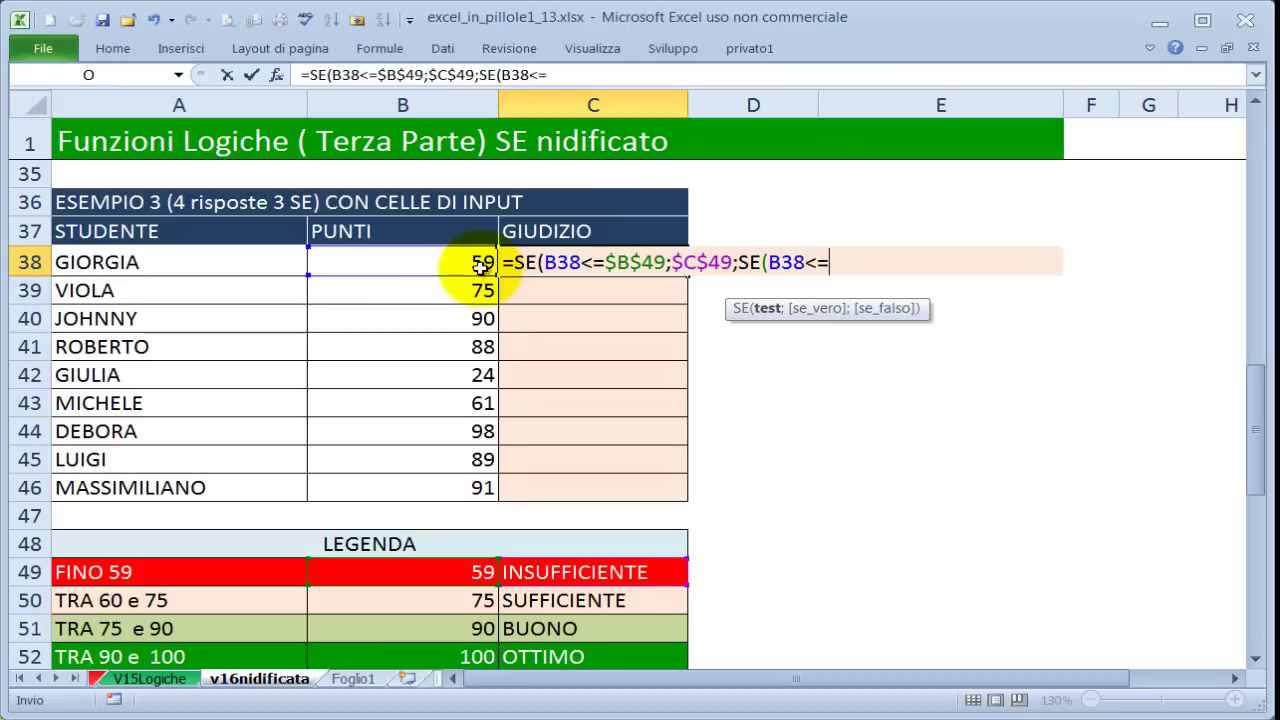
left_click(478, 602)
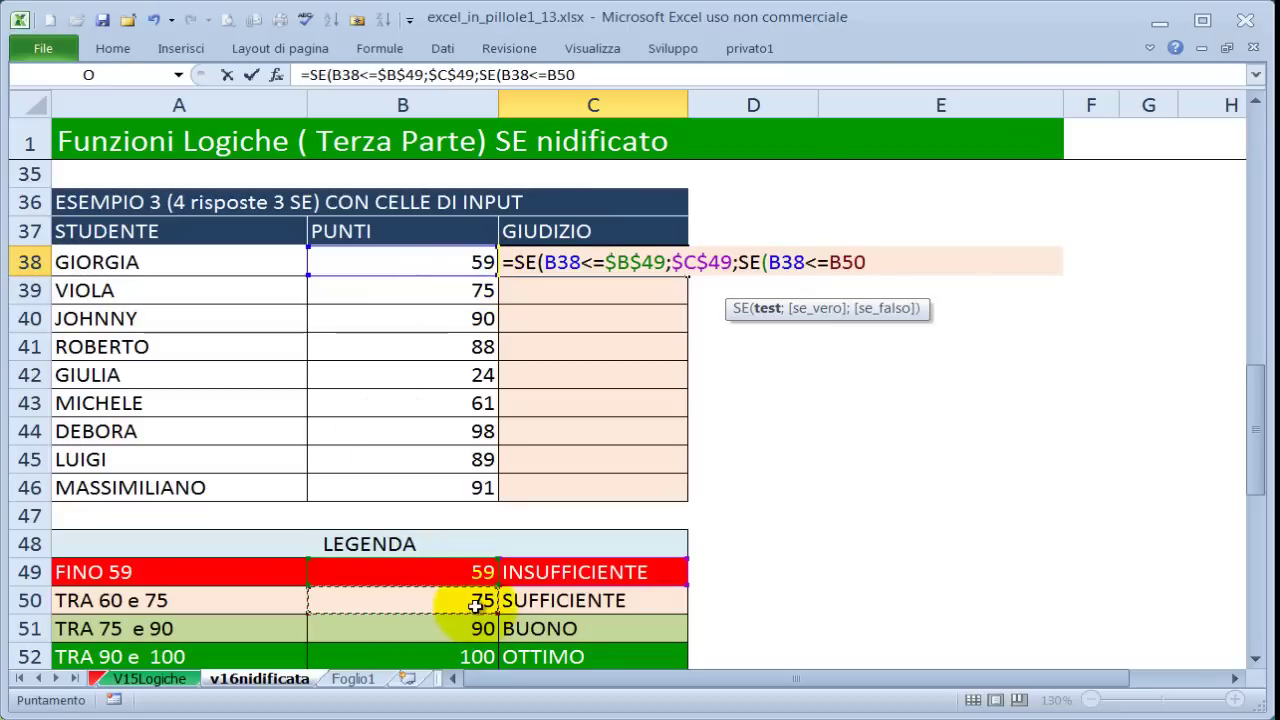
key("F4")
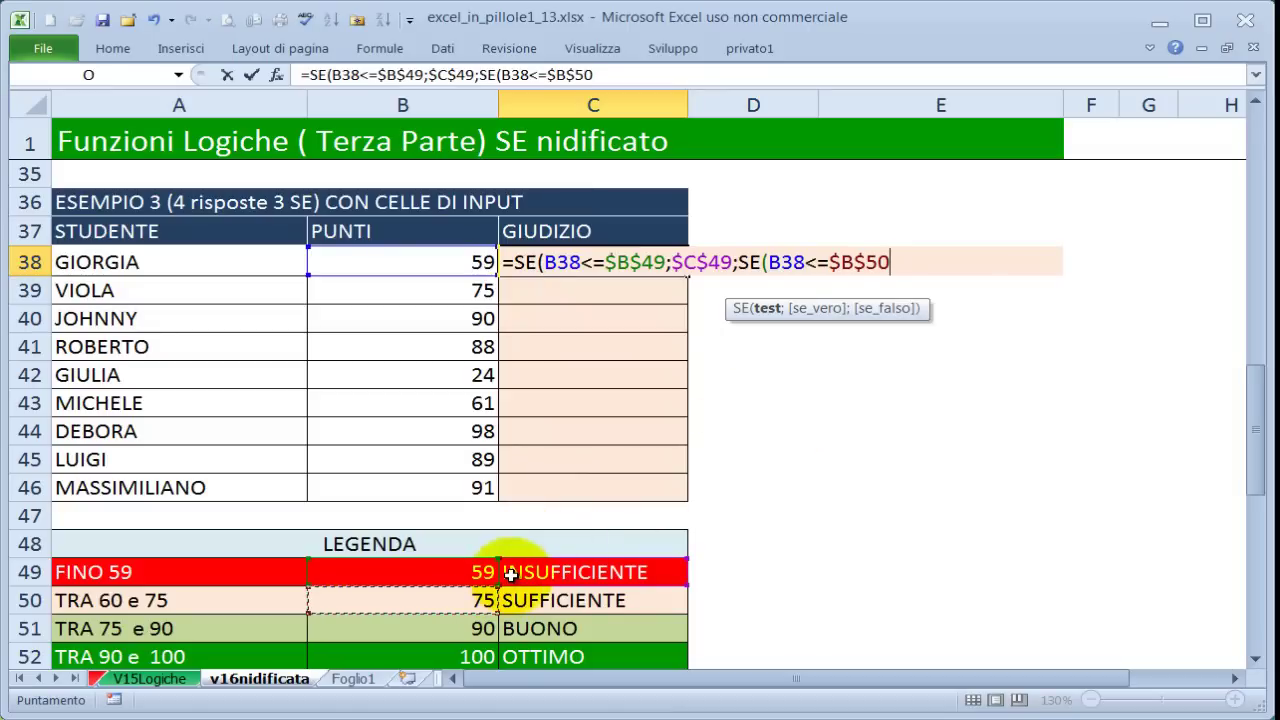
type(";")
left_click(580, 603)
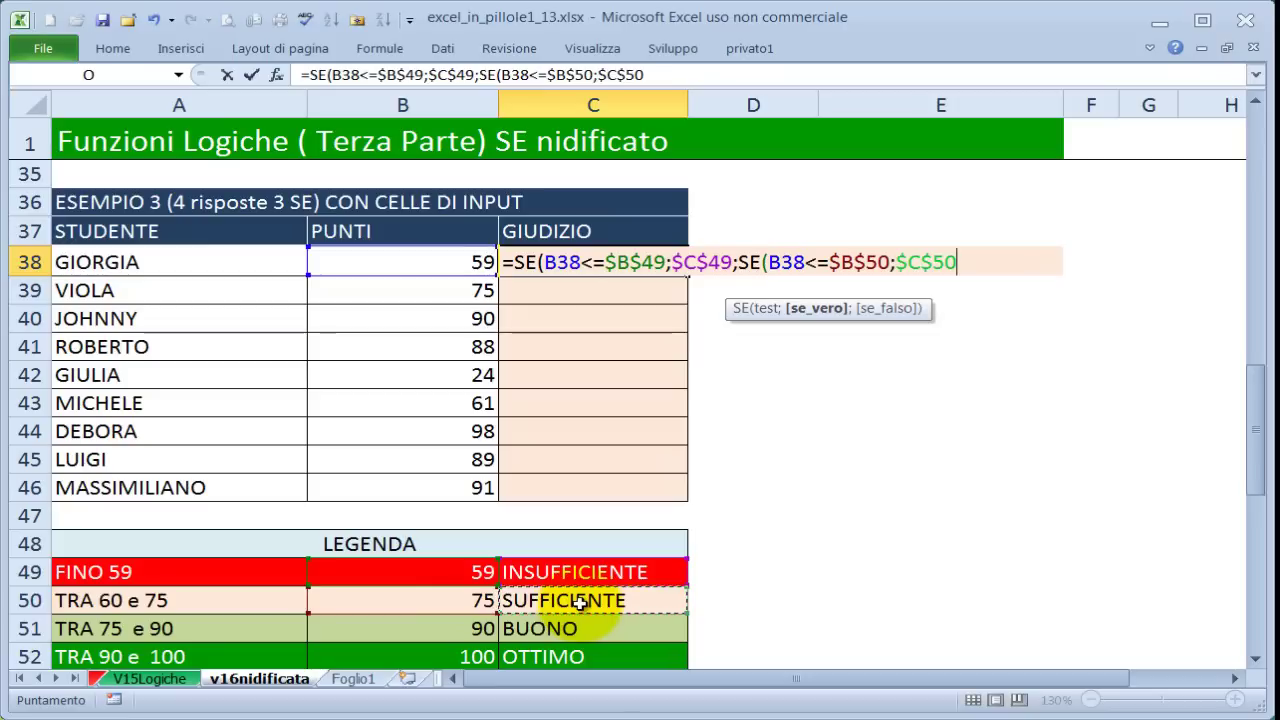
type(";")
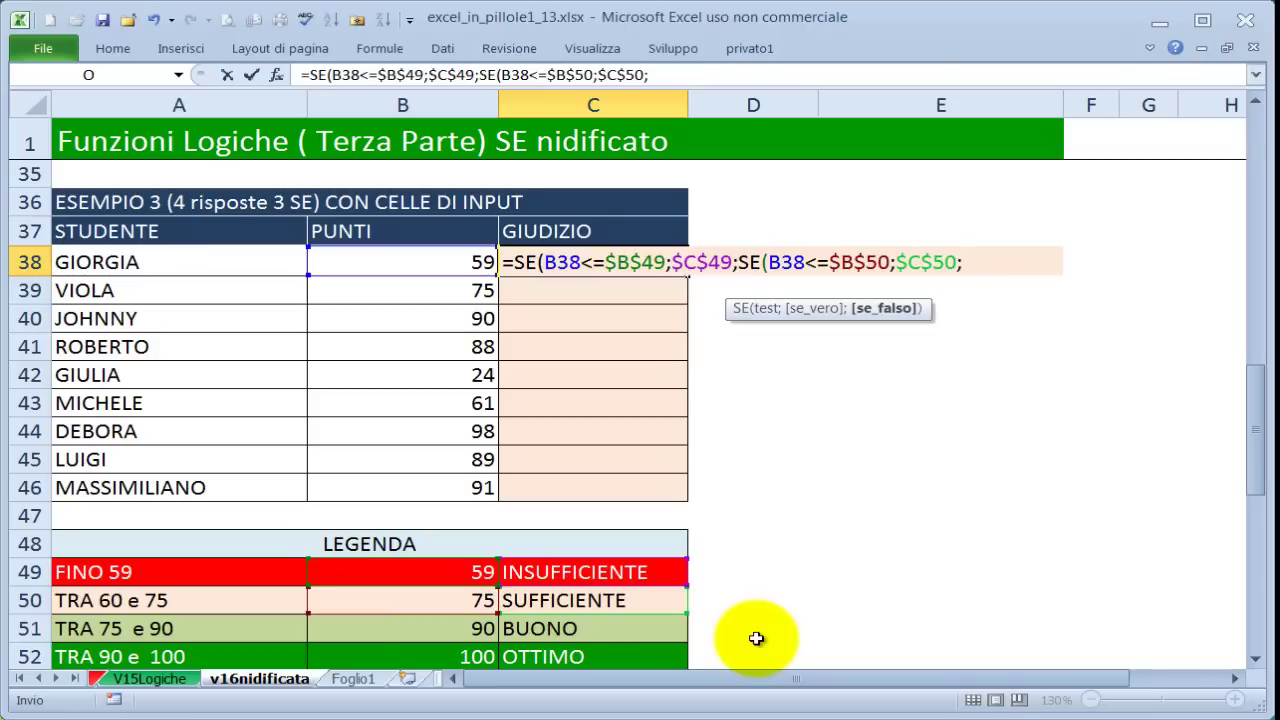
type("SE")
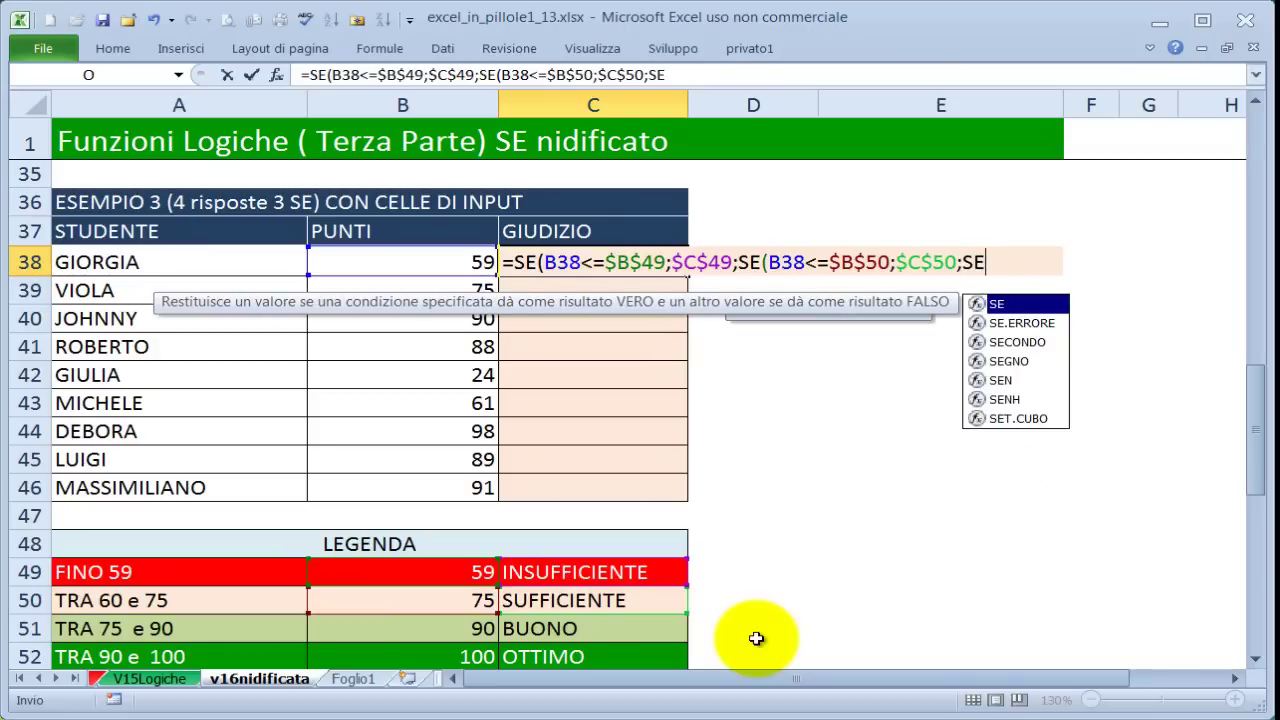
type("(")
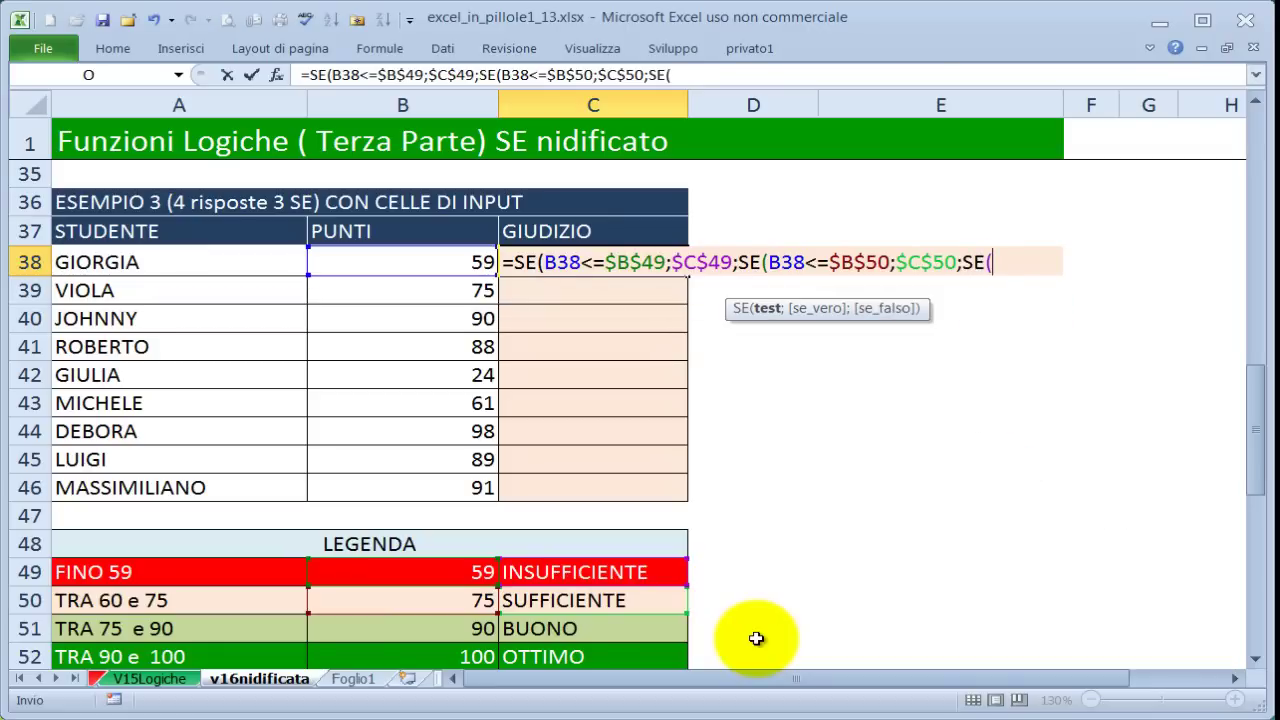
Step: Finish C38 with B38<B51 returning $C$51 (BUONO), else $C$52 (OTTIMO), and commit it
left_click(459, 264)
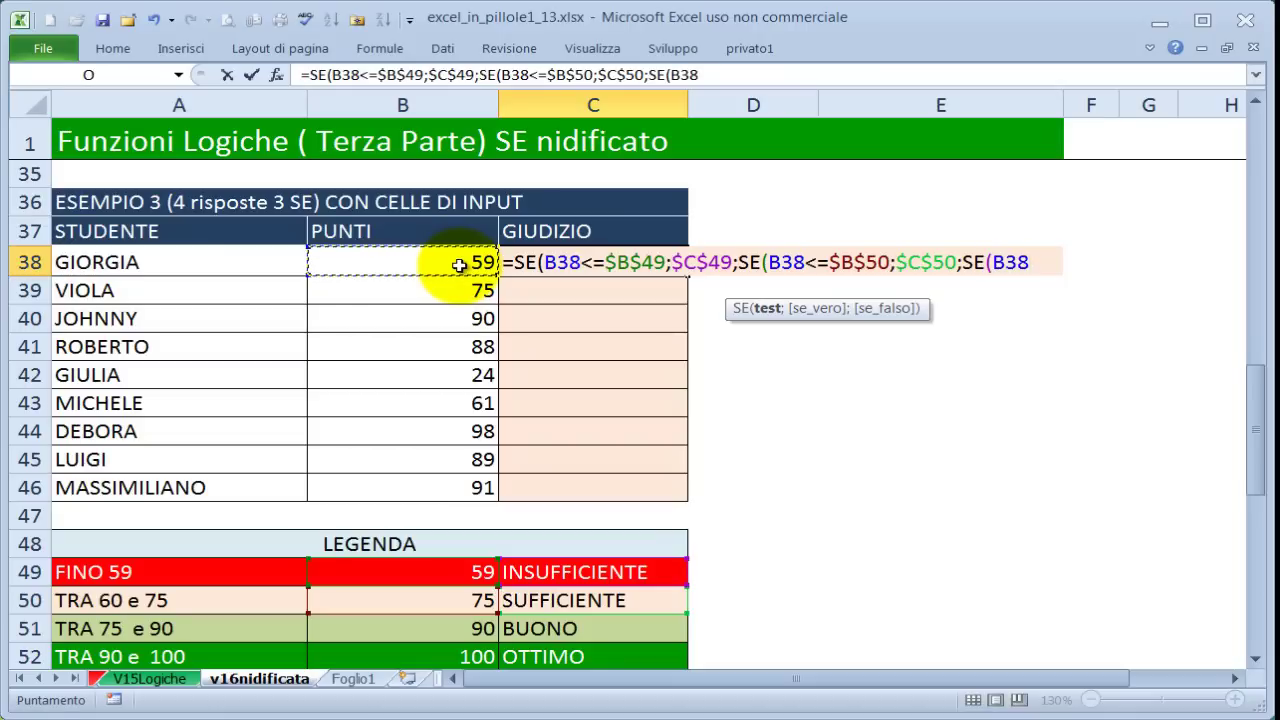
type("<=")
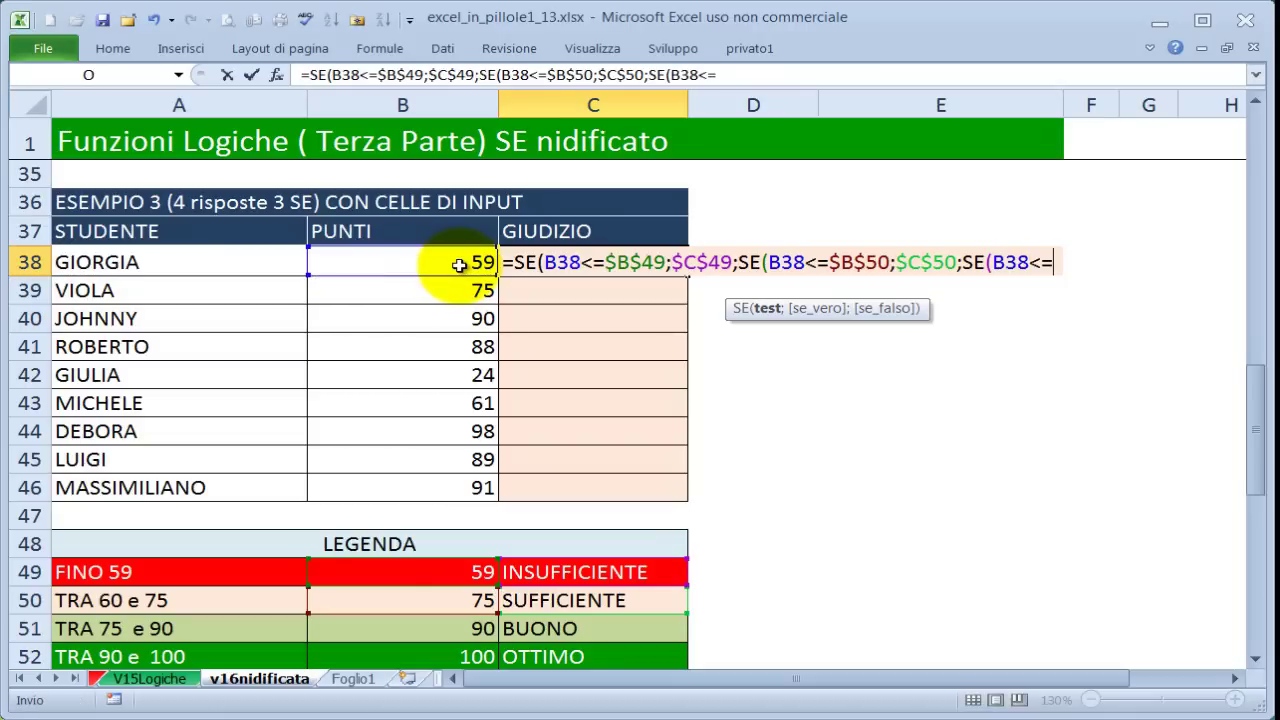
left_click(467, 632)
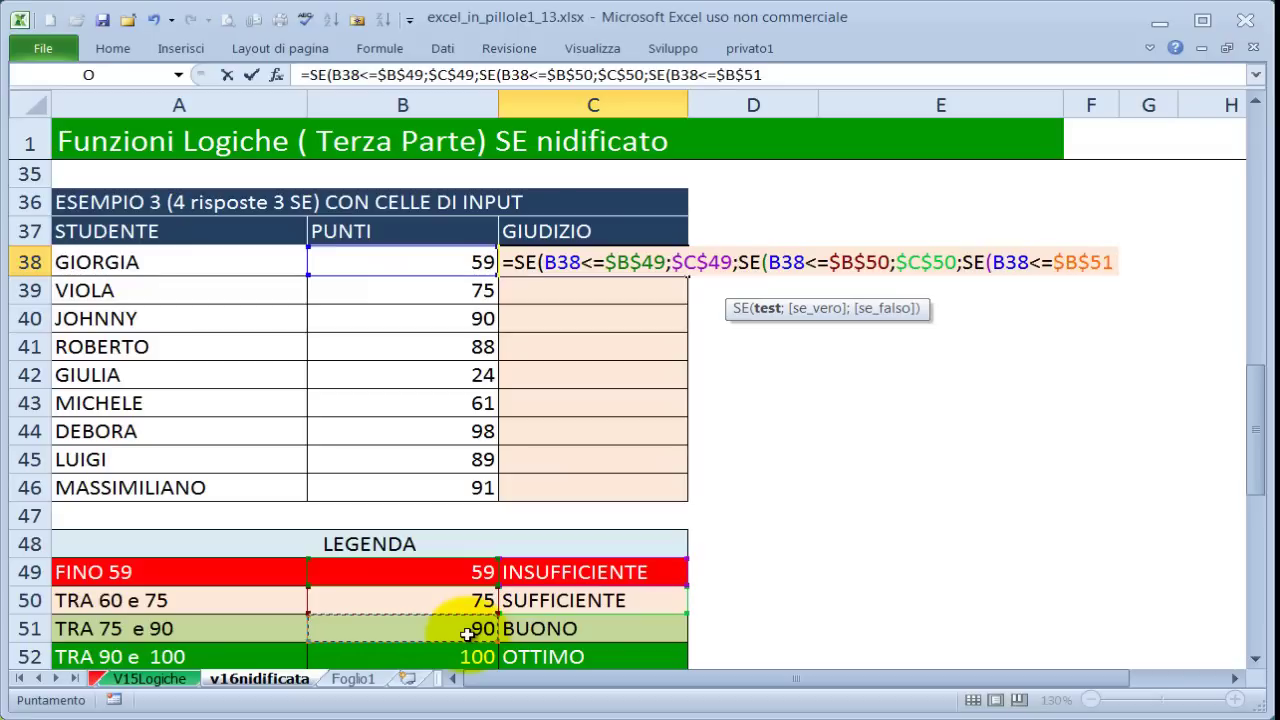
type(";")
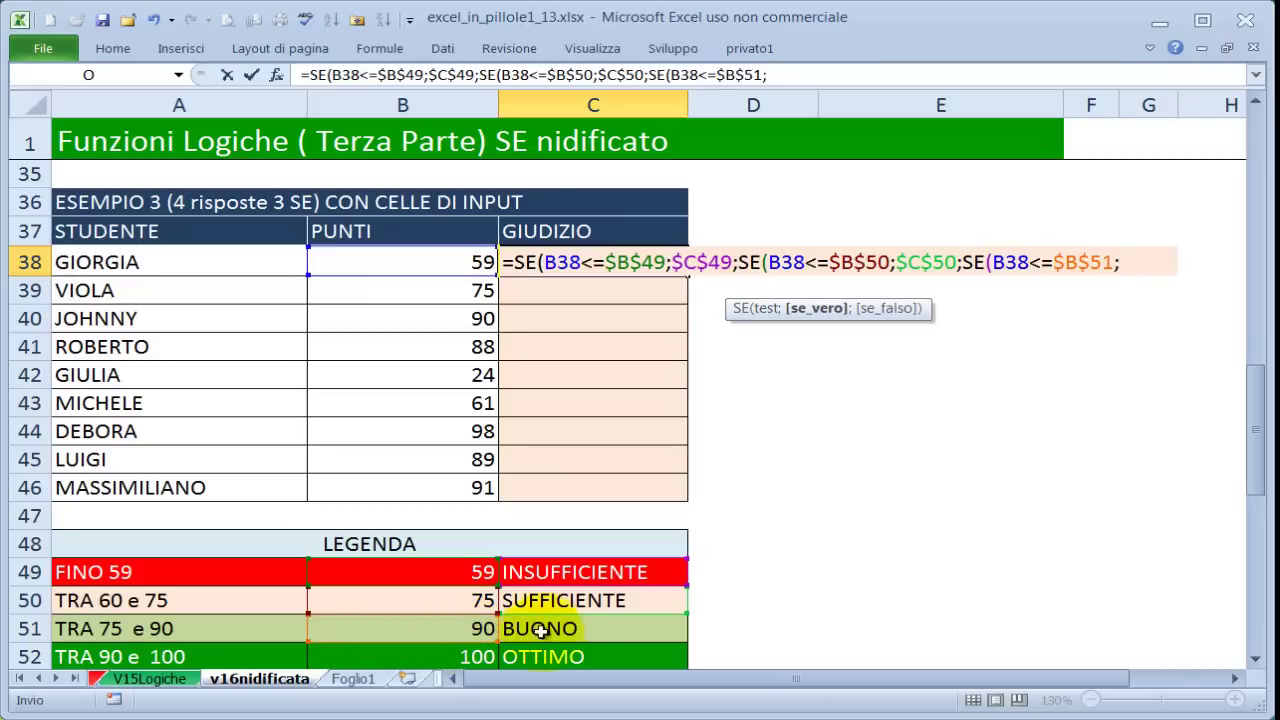
left_click(545, 629)
key("F4")
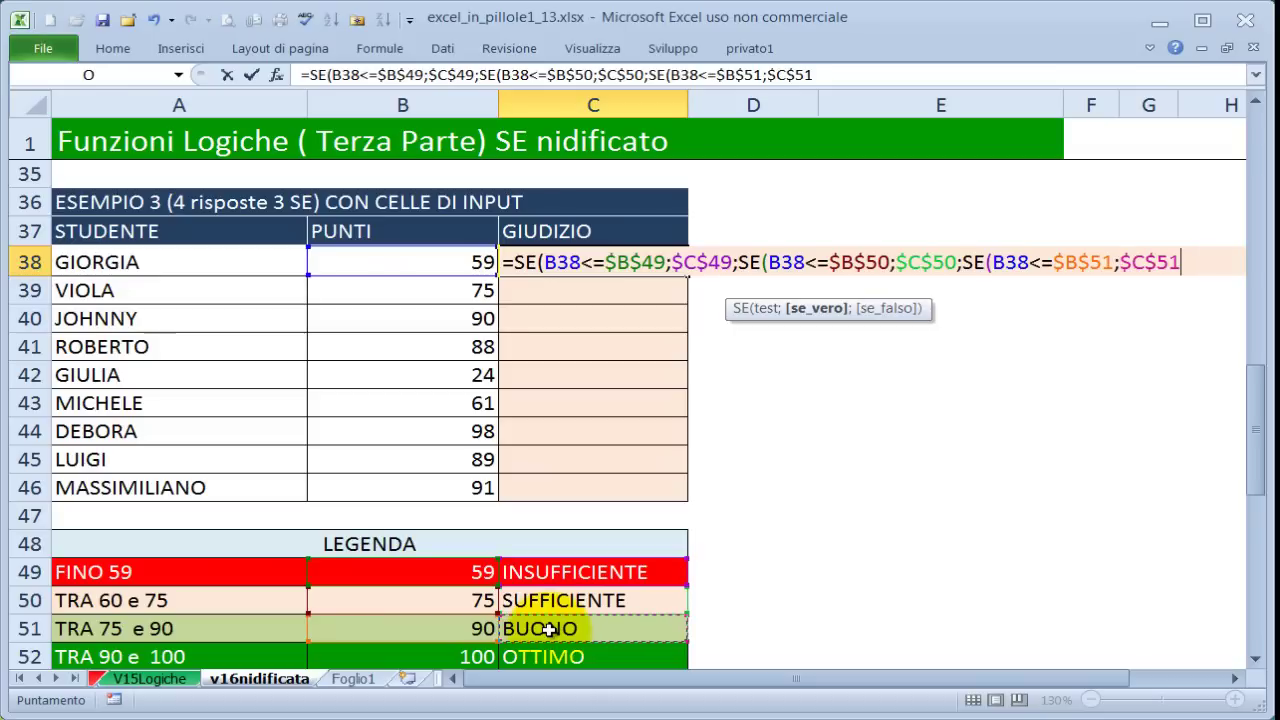
type(";")
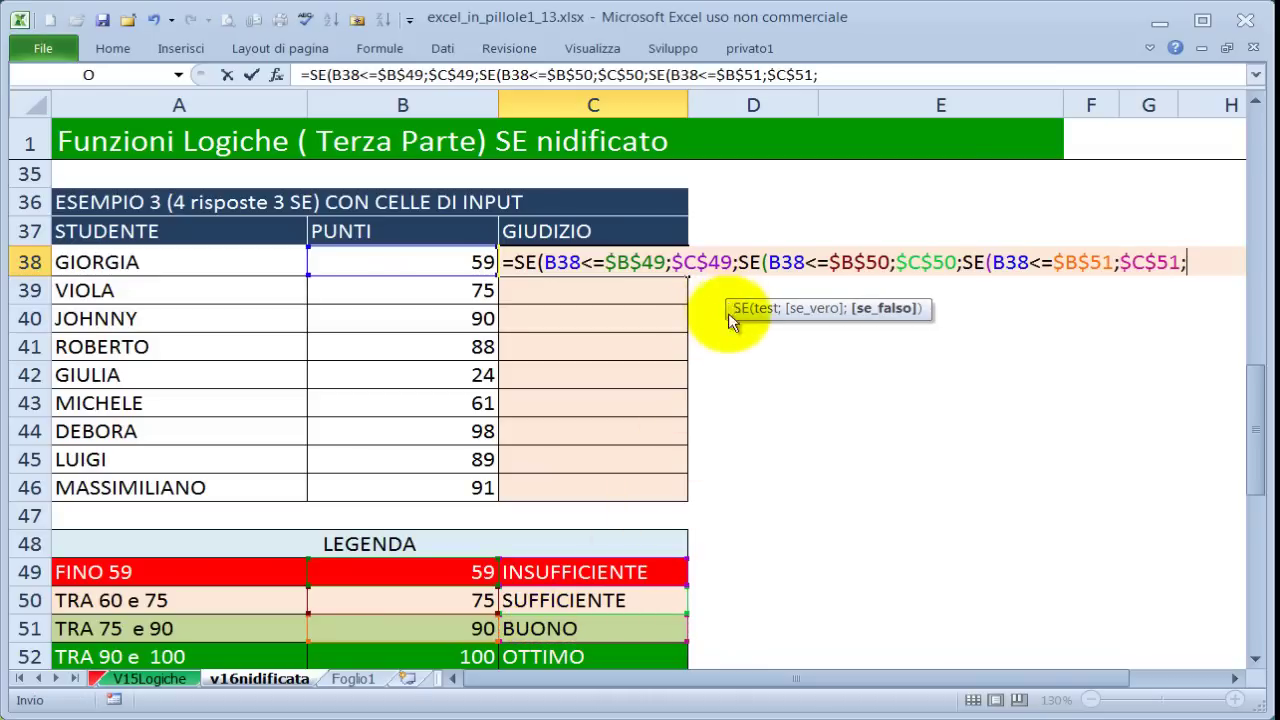
left_click(566, 657)
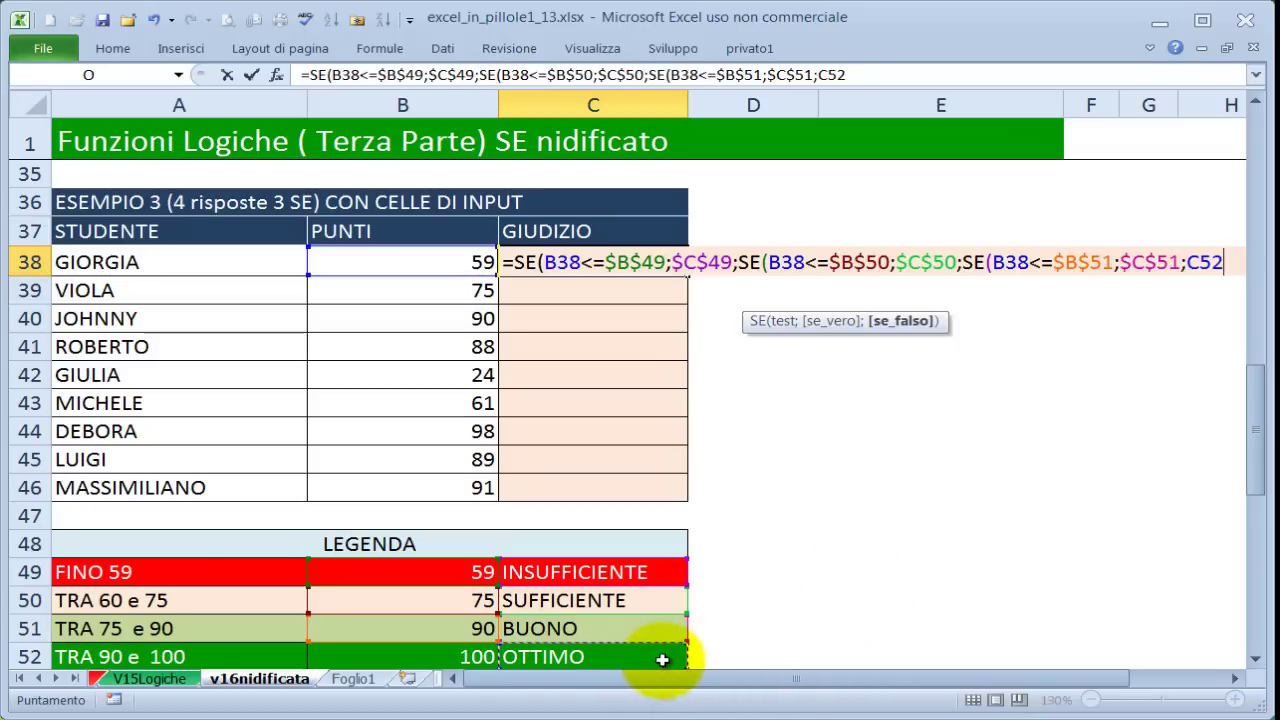
key("F4")
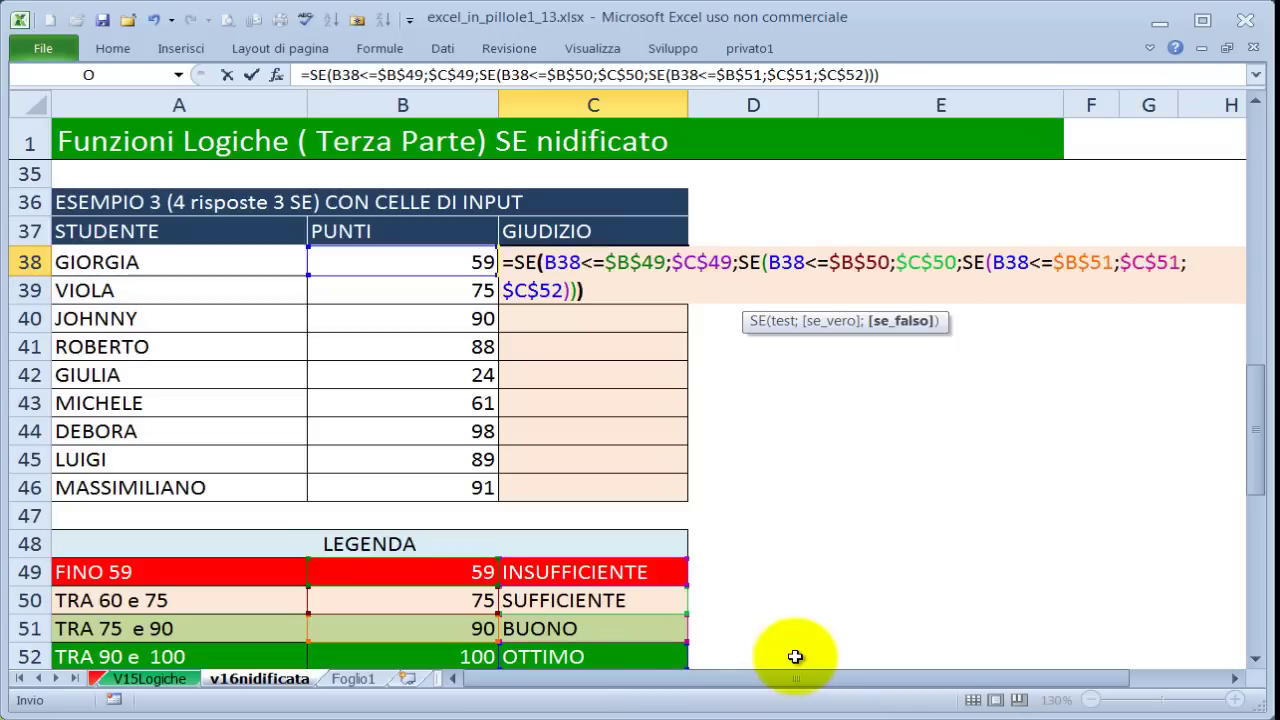
left_click(588, 291)
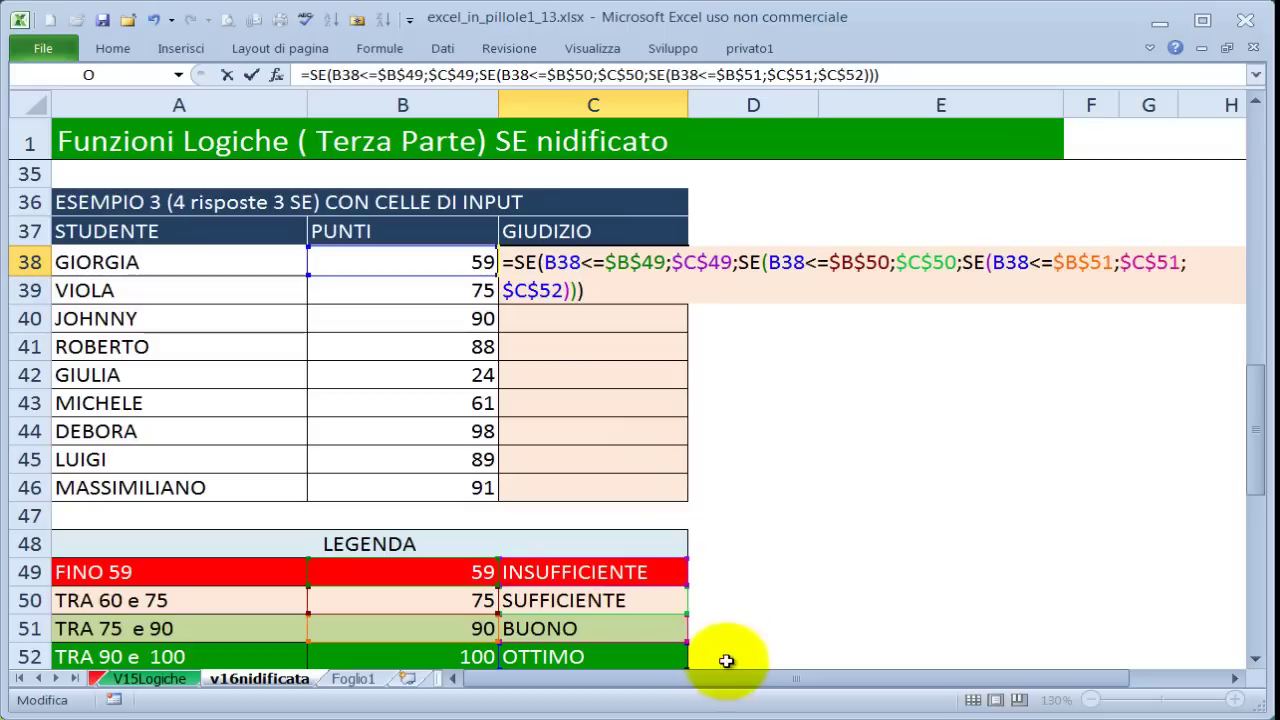
key("ctrl+Return")
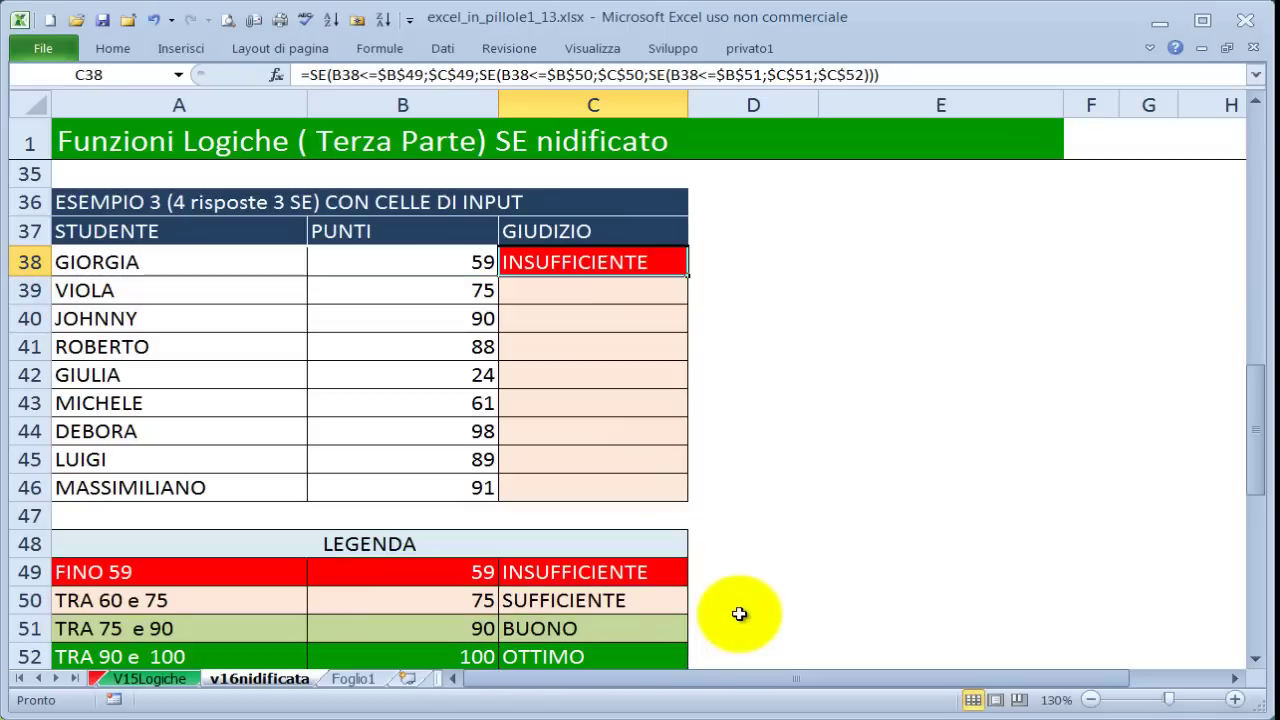
Step: Fill the grade formula from C38 down to C46
double_click(688, 275)
left_click(757, 345)
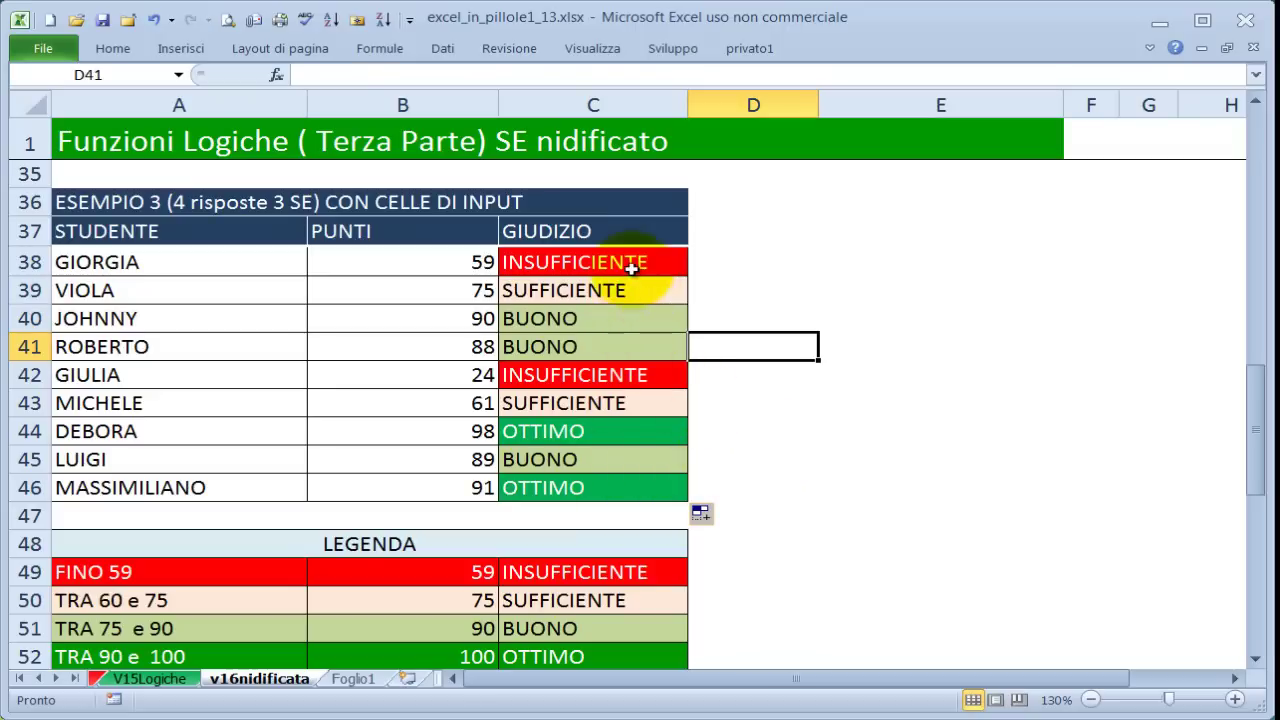
left_click(637, 270)
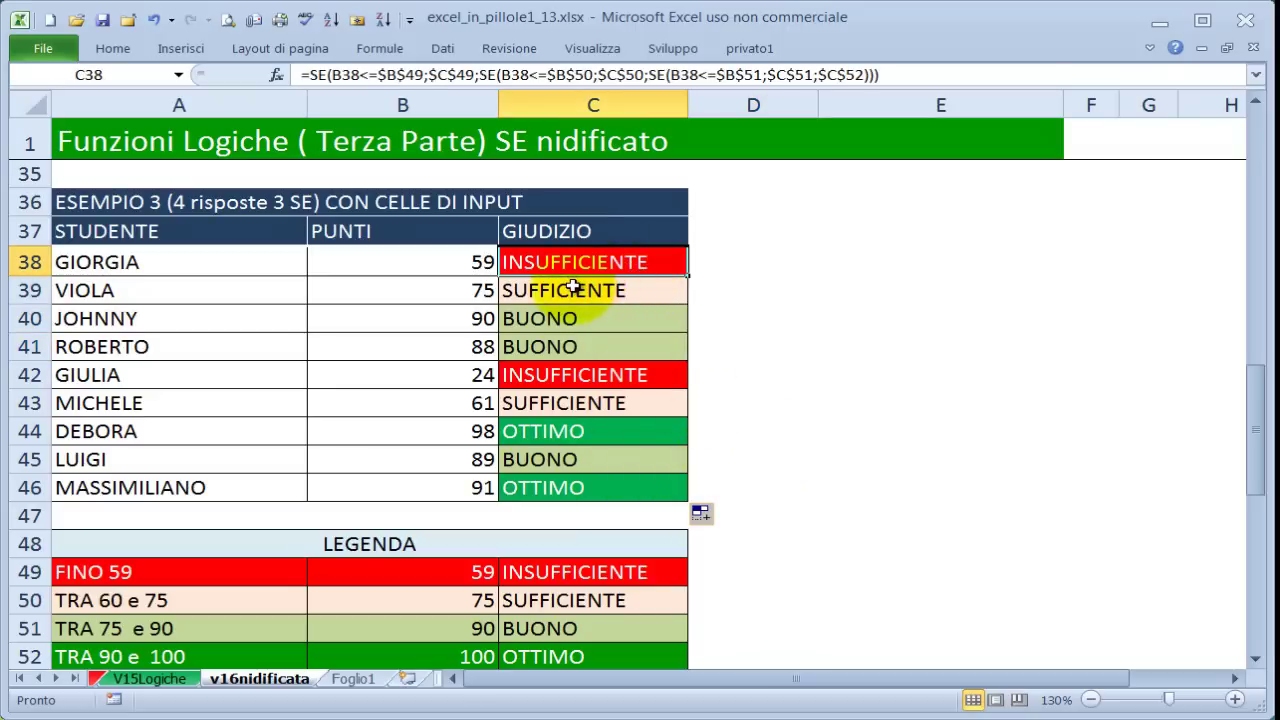
Step: Test the grading by entering scores 60, 74, 76, 90 and 91 in B38
left_click(471, 263)
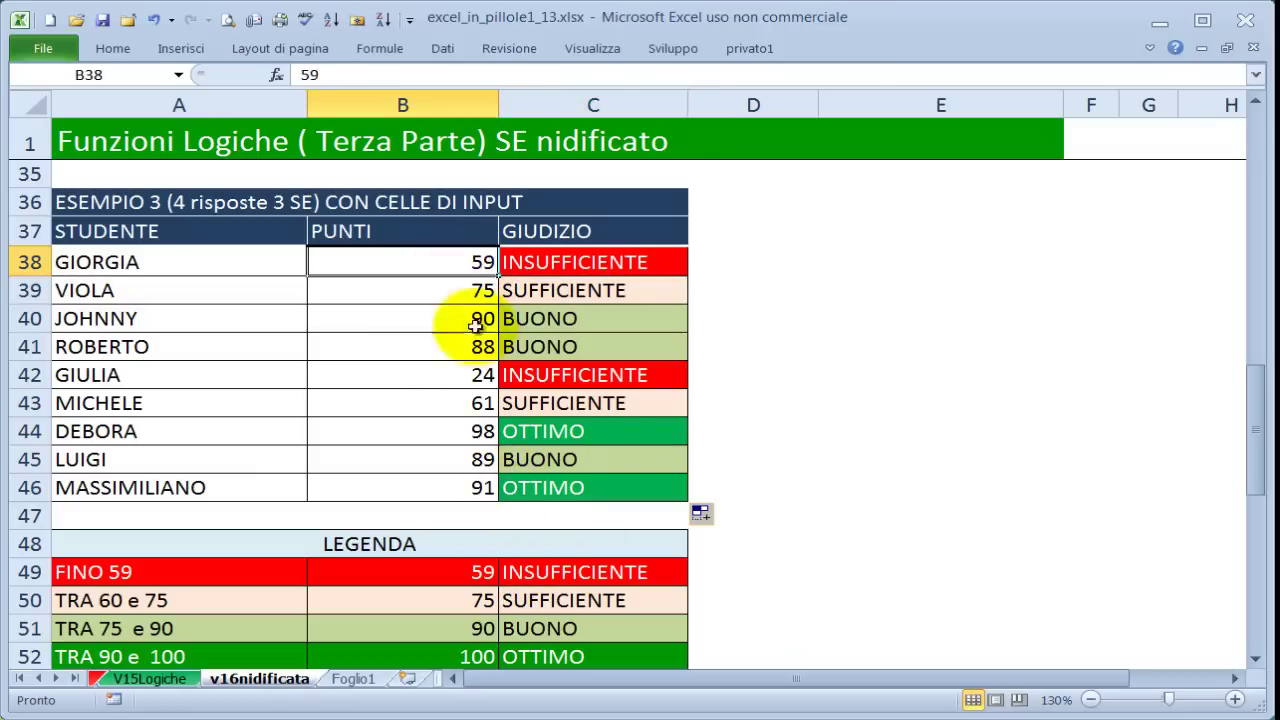
type("60")
key("Return")
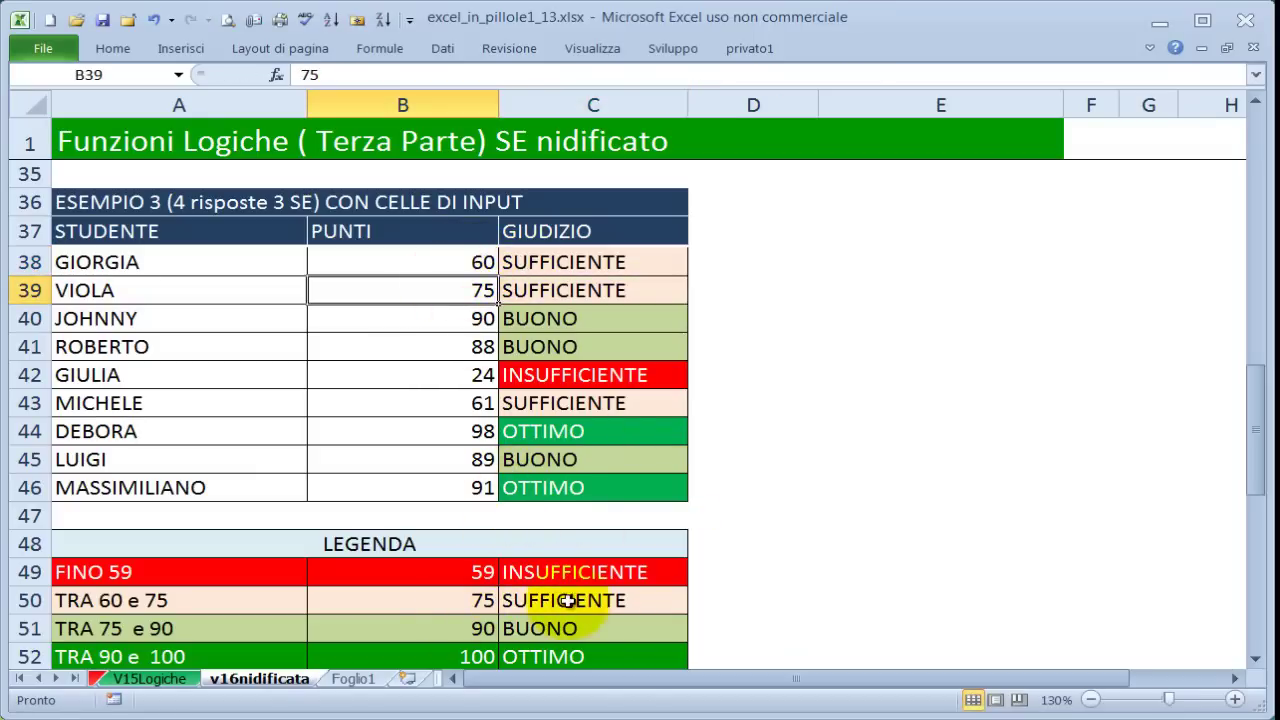
left_click(471, 260)
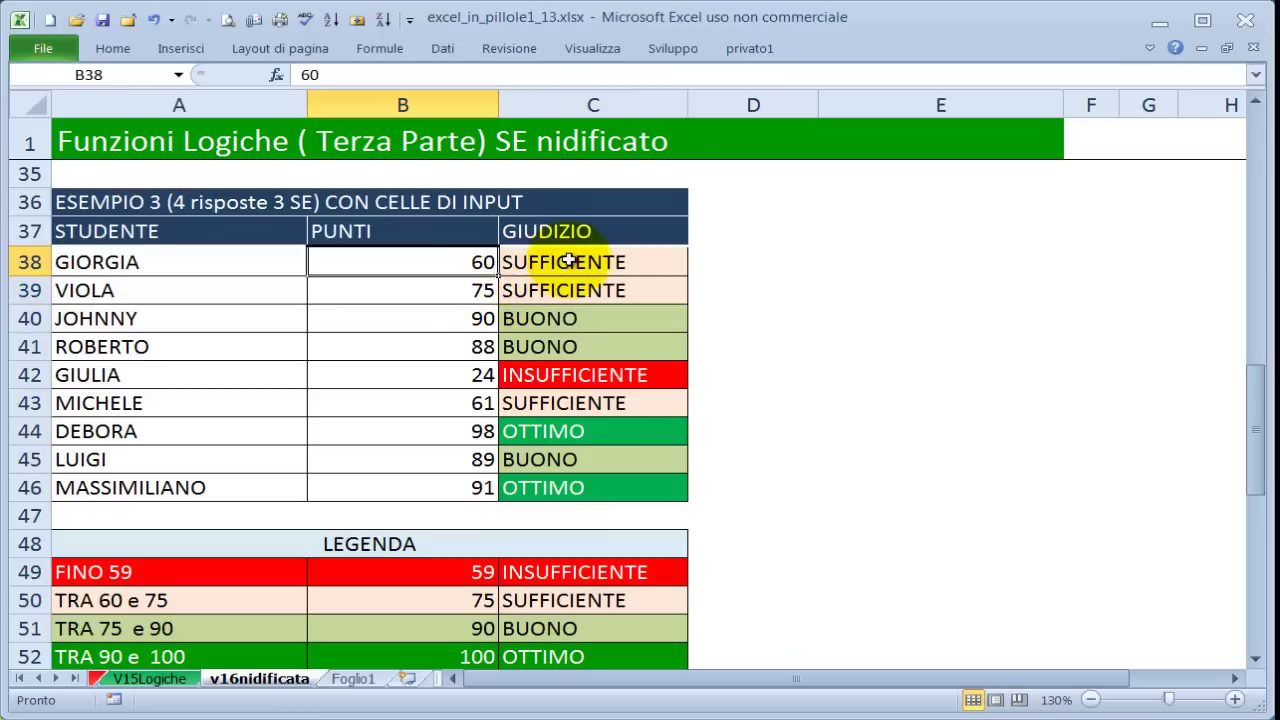
type("74")
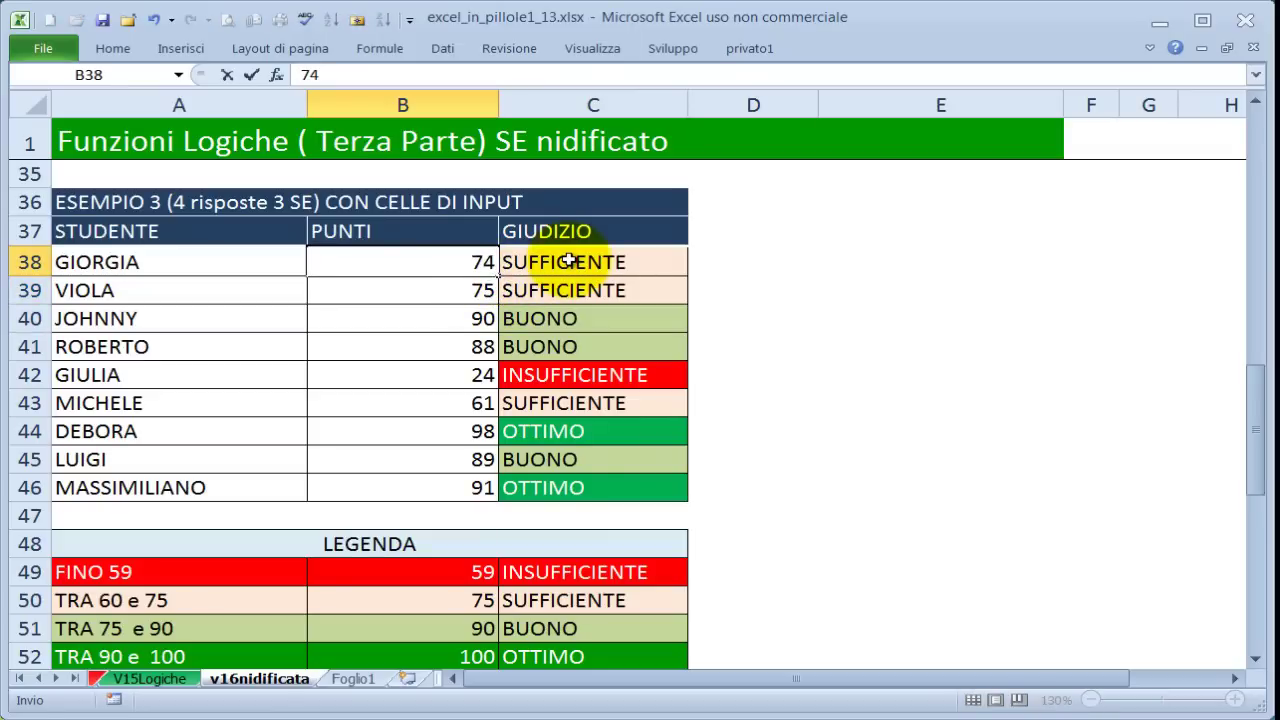
key("ctrl+Return")
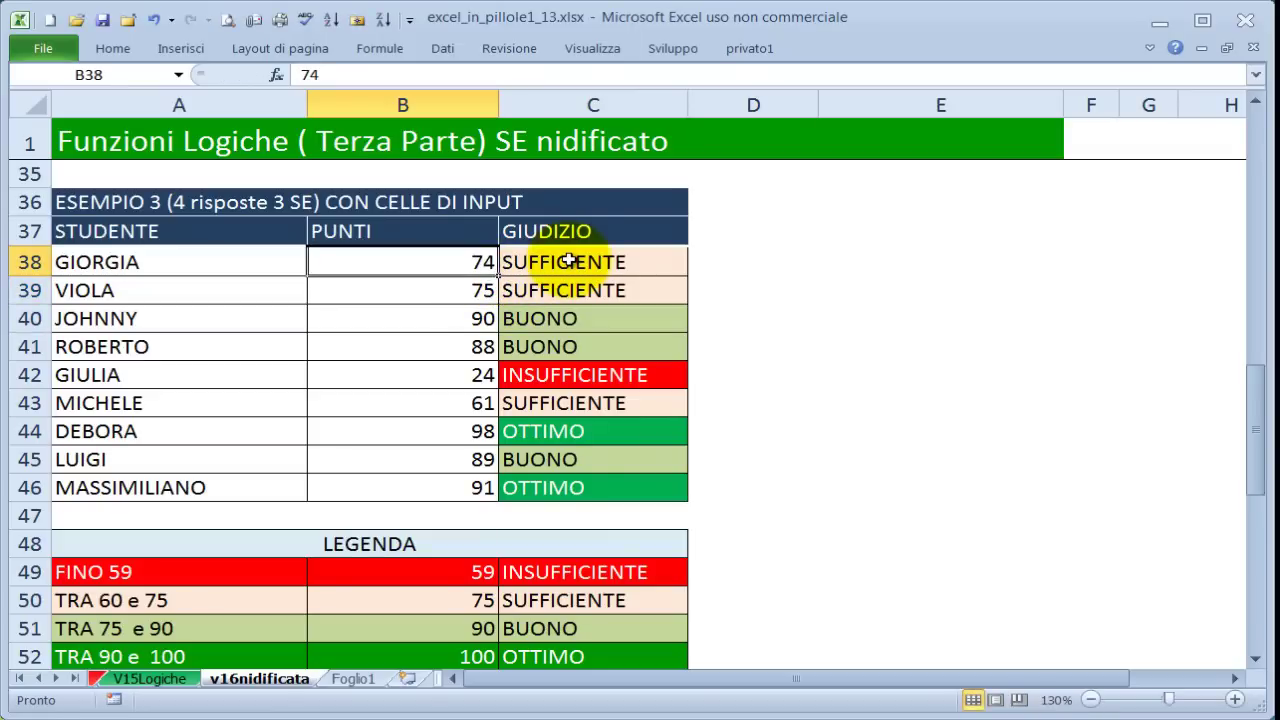
type("76")
key("ctrl+Return")
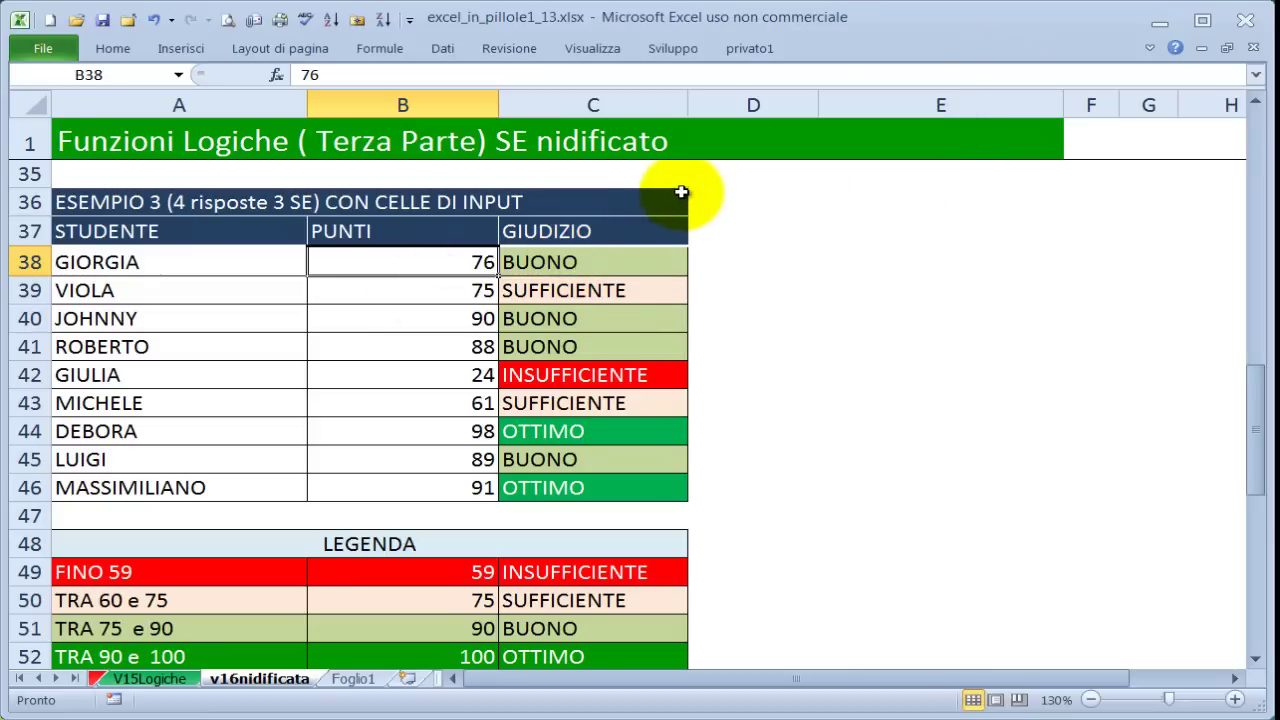
type("91")
key("ctrl+Return")
type("91")
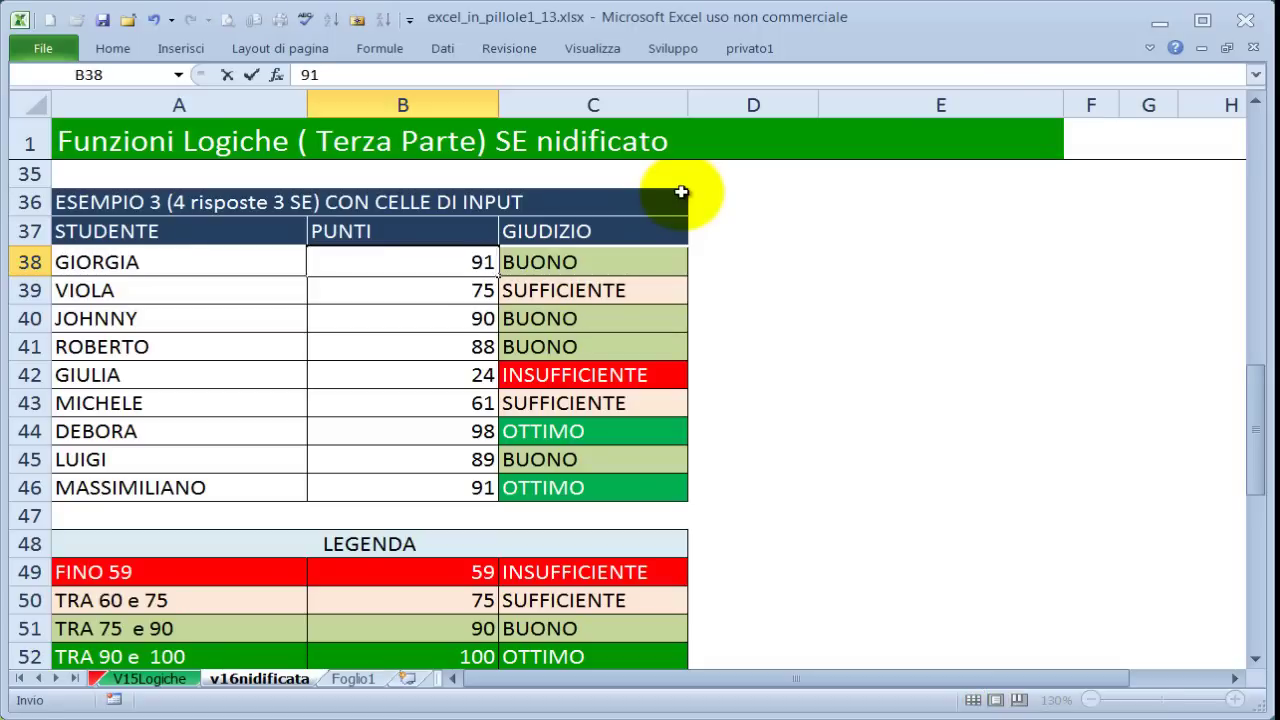
key("ctrl+Return")
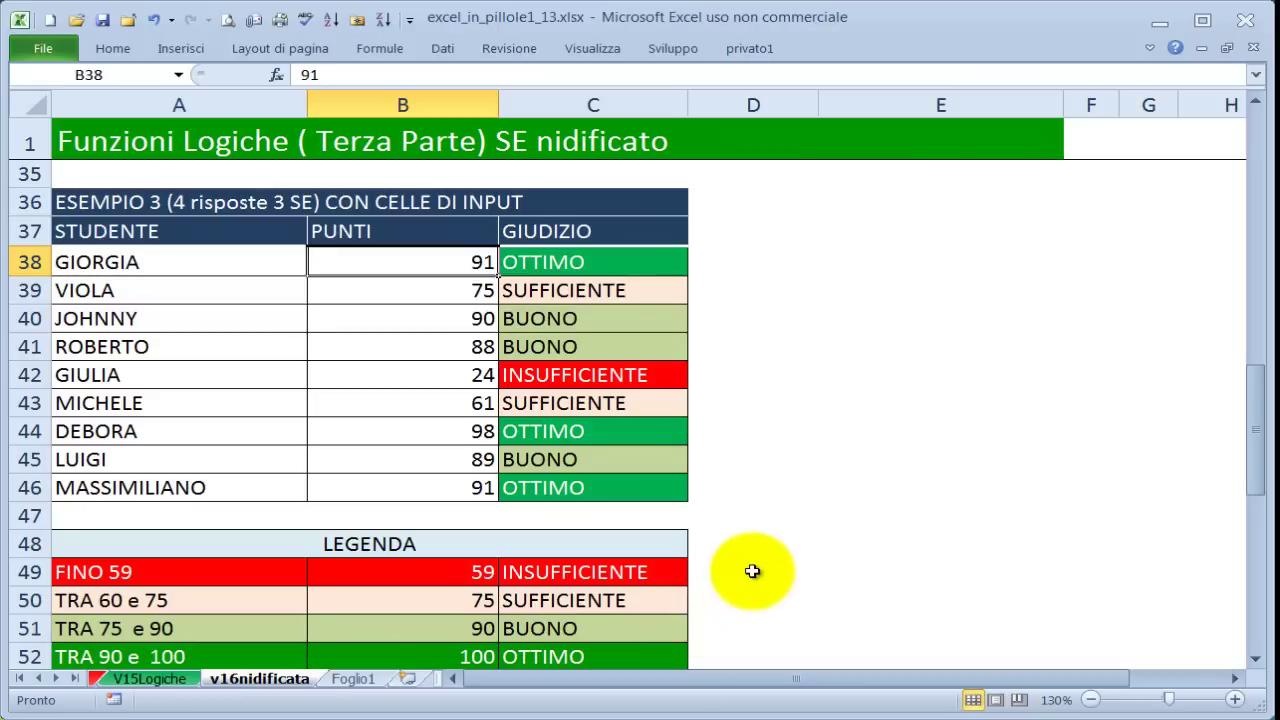
Step: Recheck C38's formula and move down the grade column toward Example 4
left_click(578, 268)
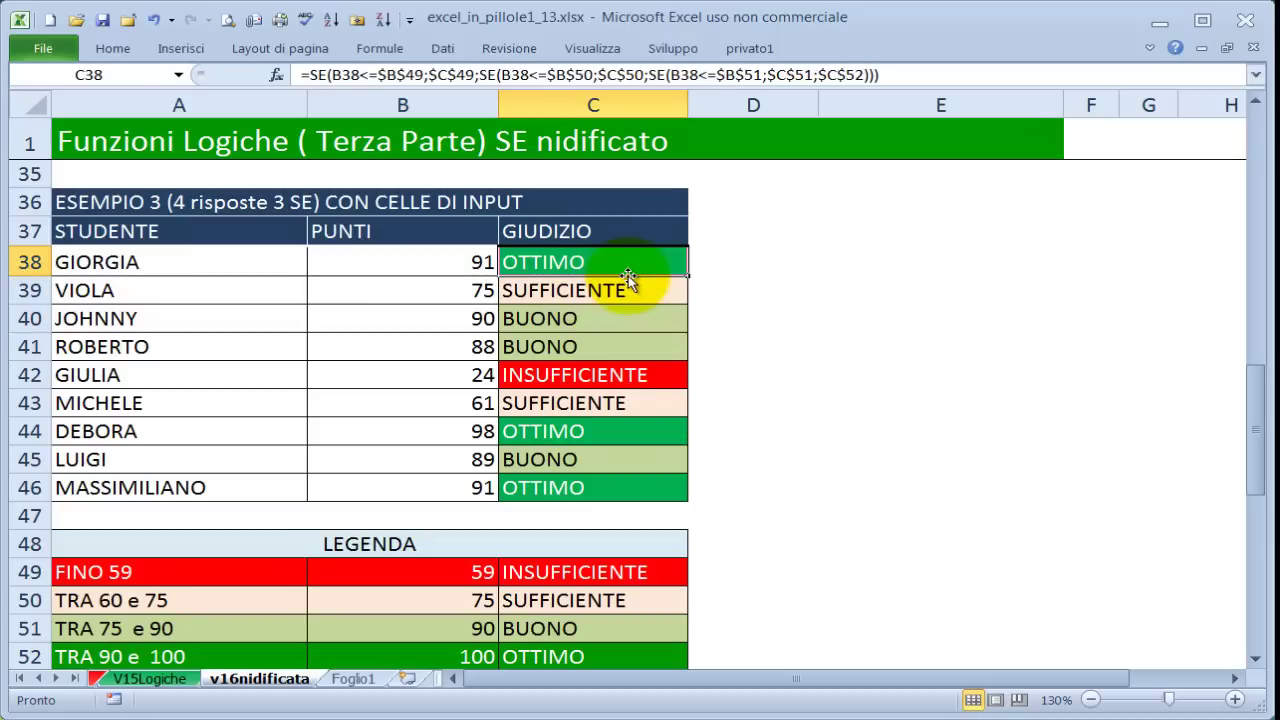
key("Down")
key("Down")
key("Down")
key("Down")
key("Down")
key("Down")
key("Down")
key("Down")
key("Down")
key("Down")
key("Down")
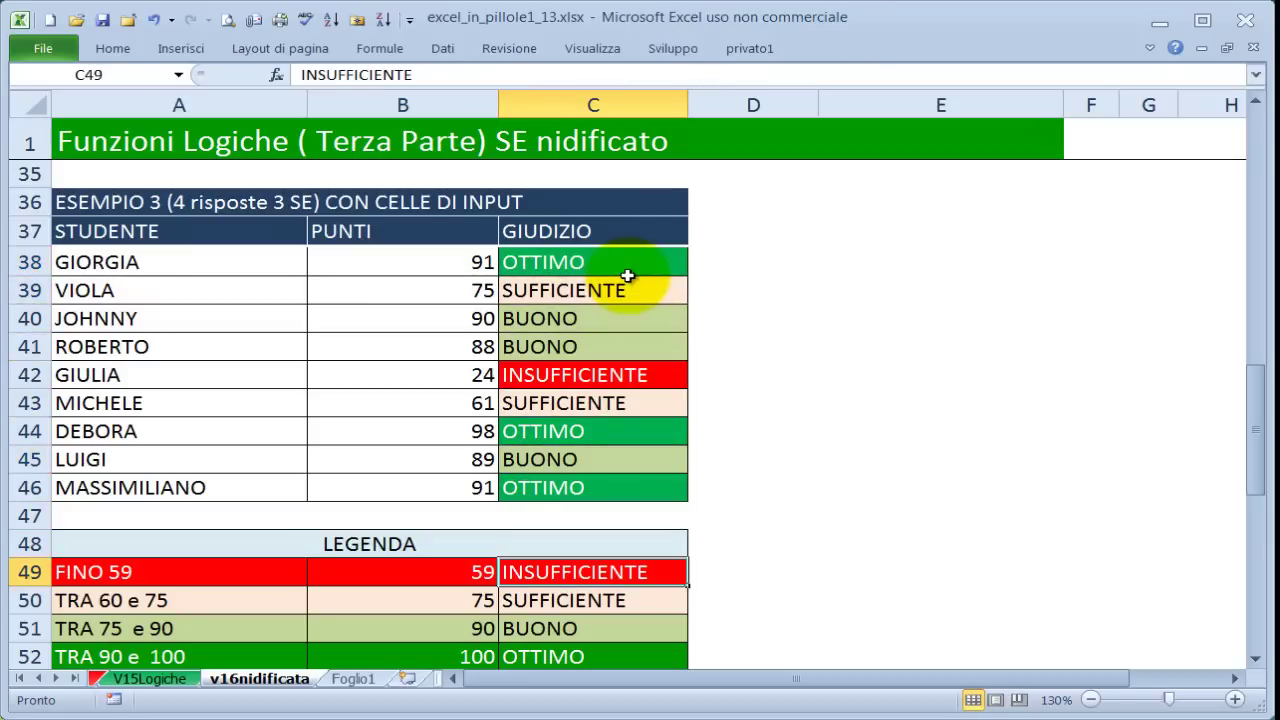
key("Up")
key("Up")
key("Down")
key("Down")
key("Down")
key("Down")
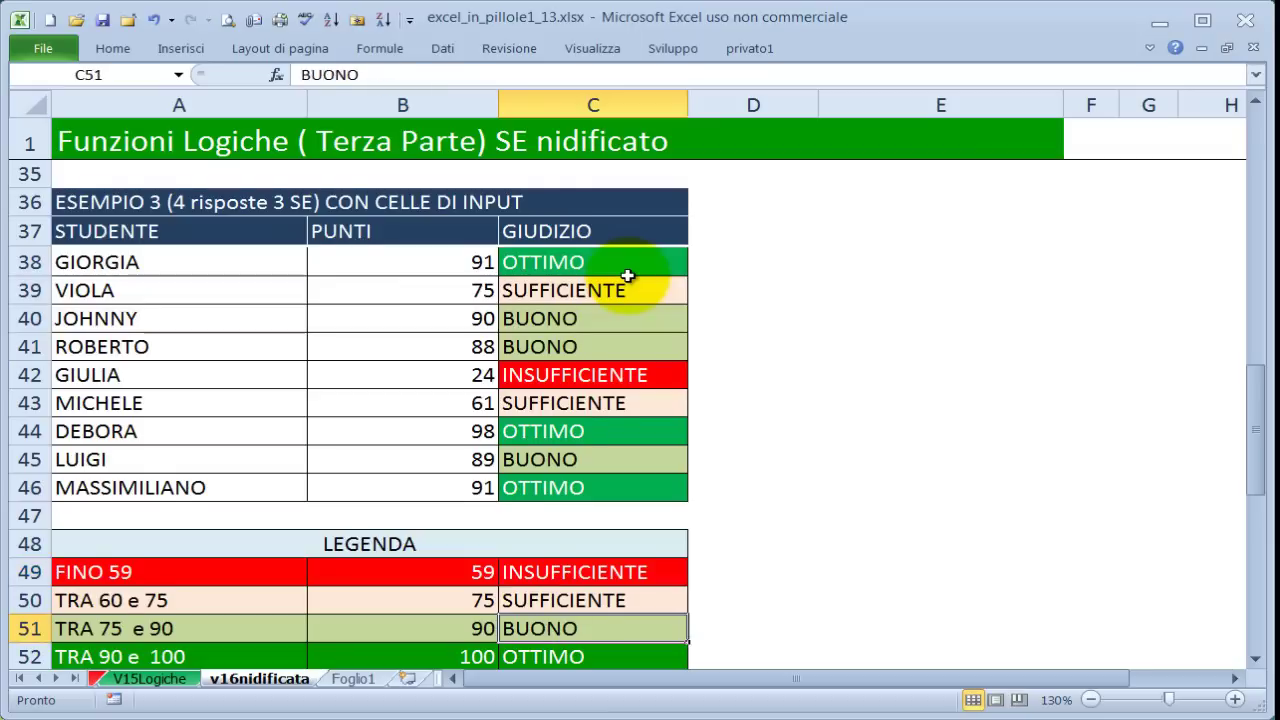
key("Down")
key("Down")
key("Down")
key("Down")
key("Down")
key("Down")
key("Down")
key("Down")
key("Down")
key("Down")
key("Down")
key("Down")
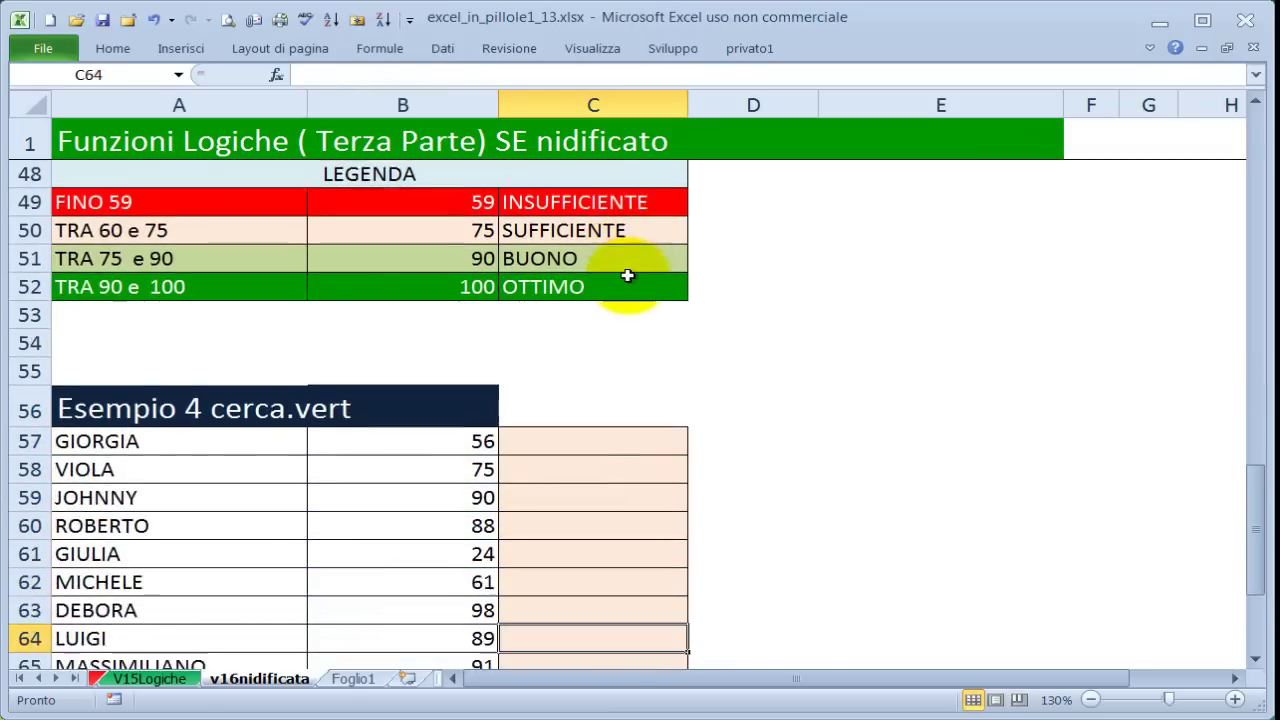
key("Down")
key("Down")
key("Down")
key("Down")
key("Down")
key("Down")
key("Down")
Step: Select C57 and highlight the Esempio 4 student scores and legend rows
left_click(753, 385)
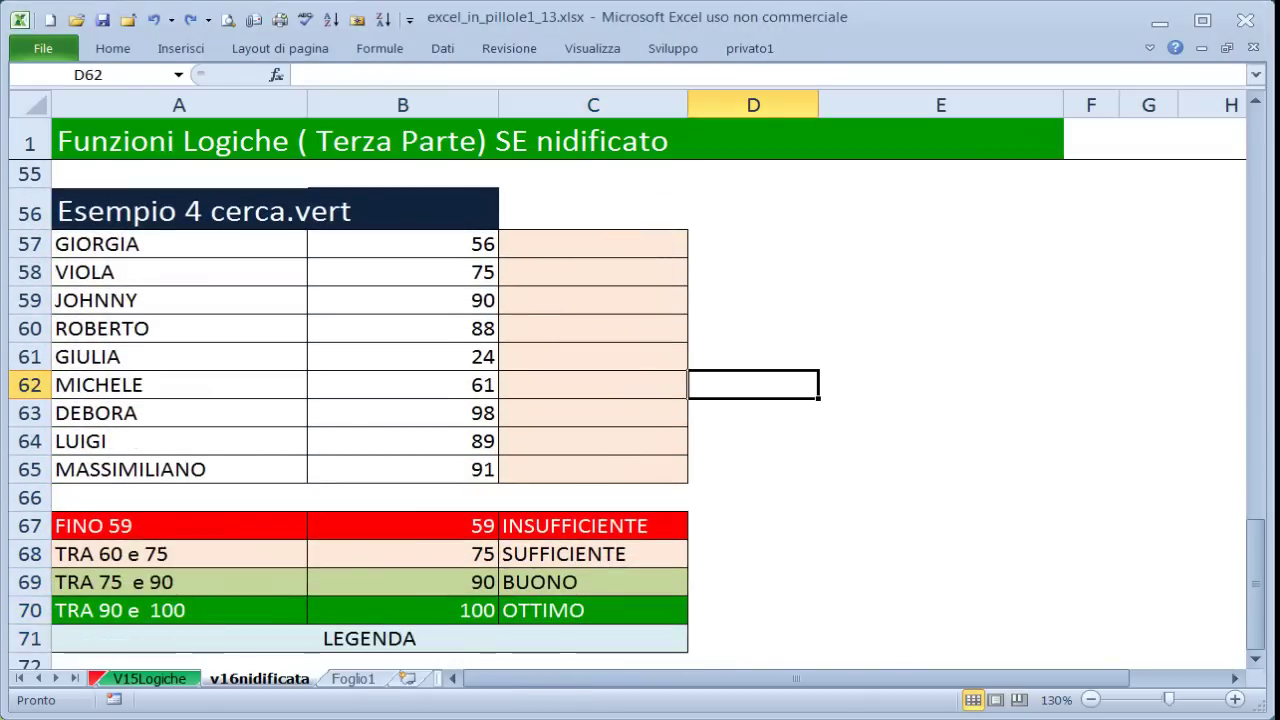
left_click(588, 250)
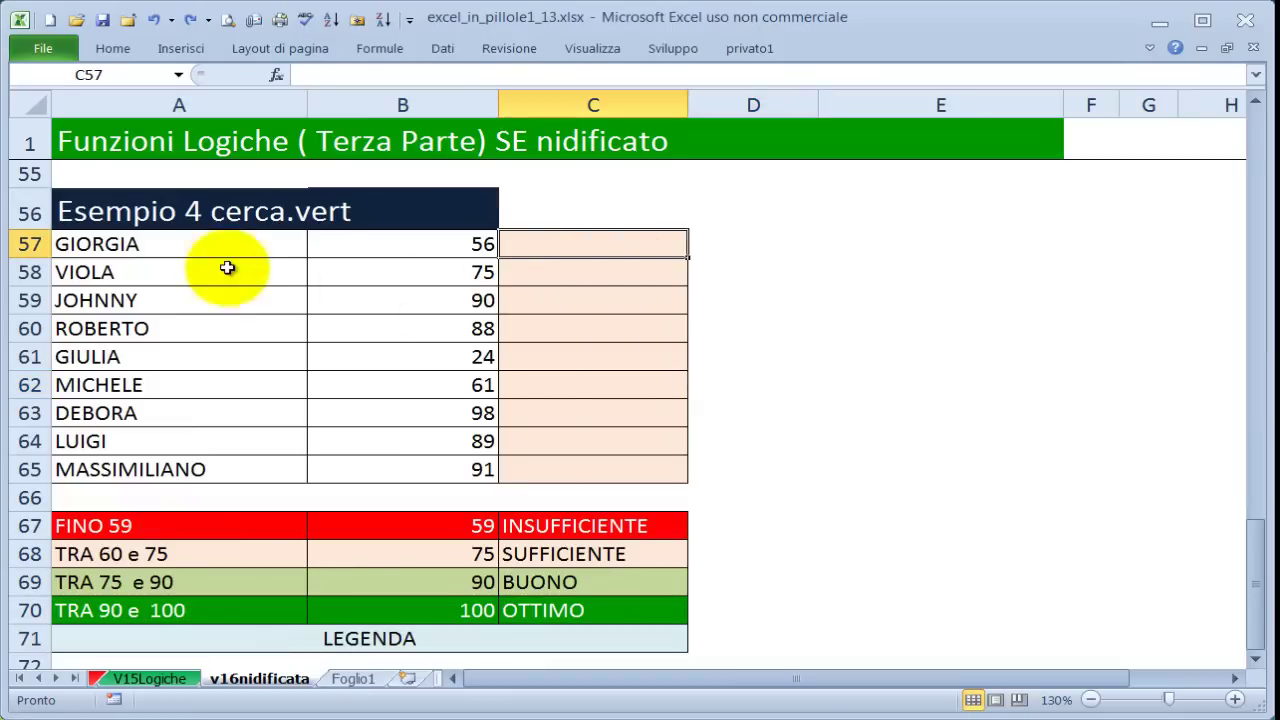
left_click_drag(237, 243, 612, 612)
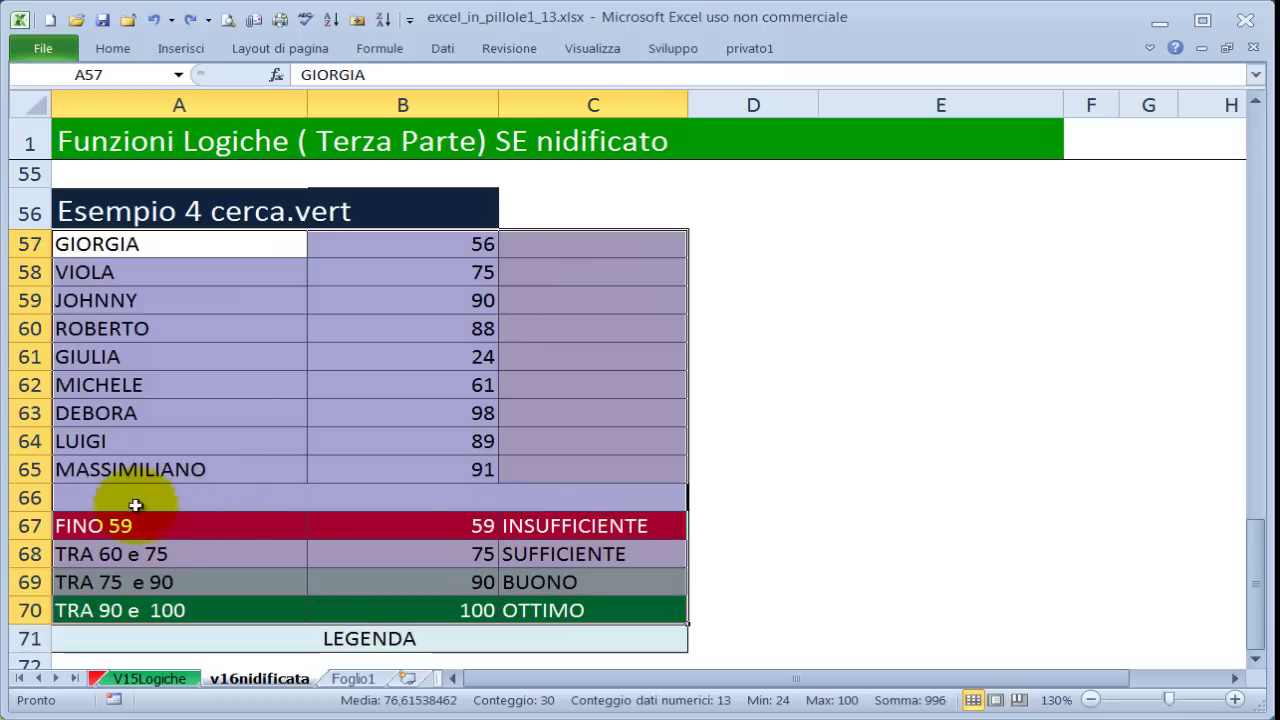
Step: Highlight the legend rows B67:C70, then select C57
left_click_drag(568, 524, 551, 604)
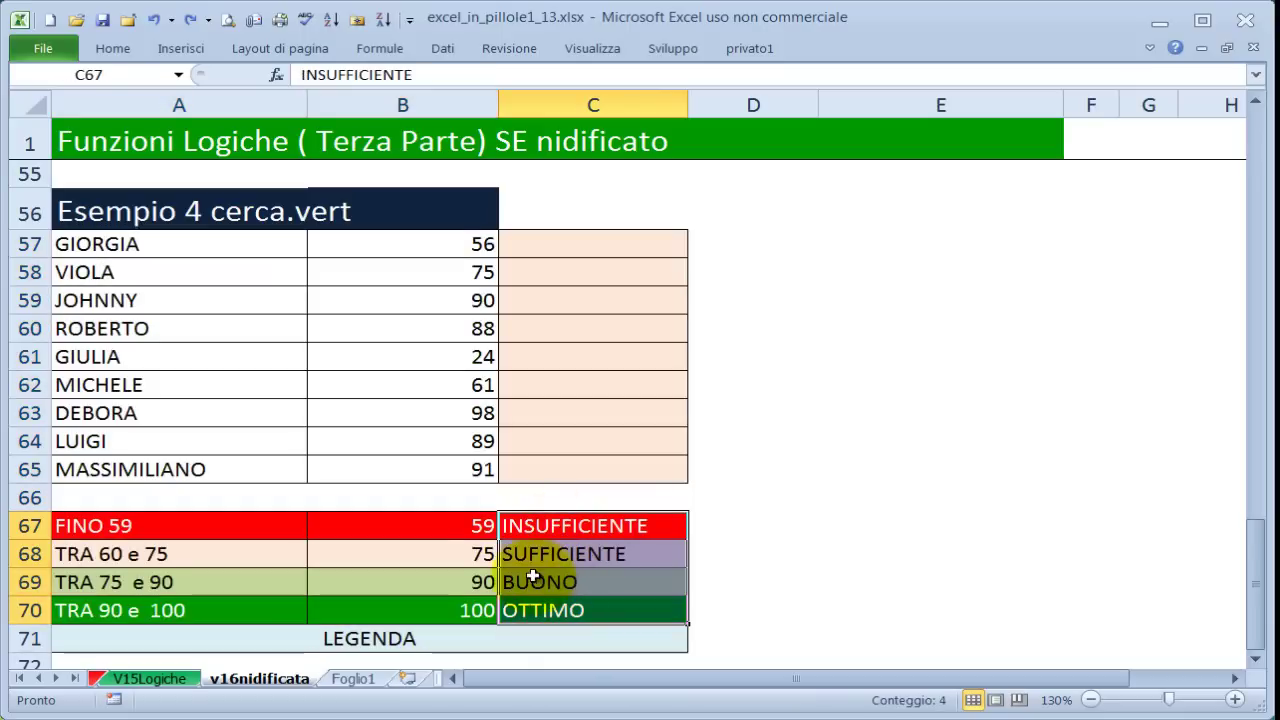
left_click_drag(440, 526, 571, 545)
left_click_drag(428, 584, 600, 610)
left_click(533, 245)
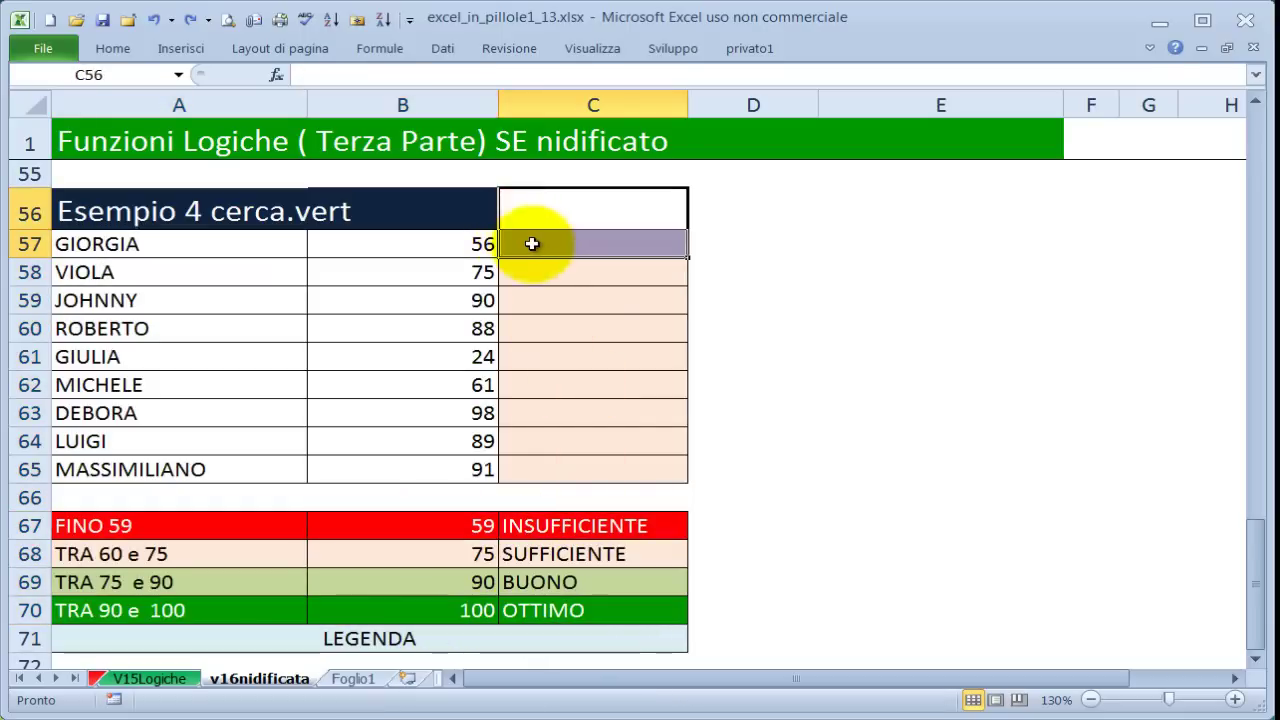
Step: Enter =CERCA.VERT(B57;$B$67:$C$70 in C57 with the legend range absolute
type("=")
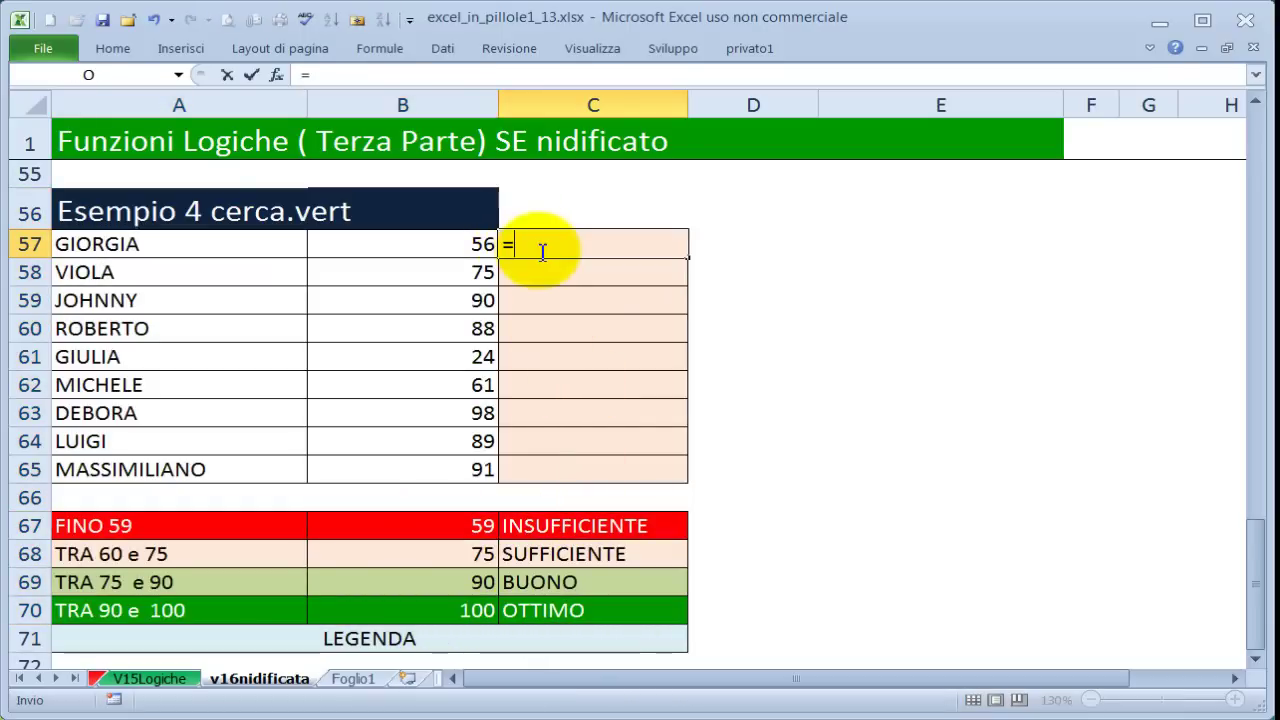
type("CER")
key("Down")
key("Down")
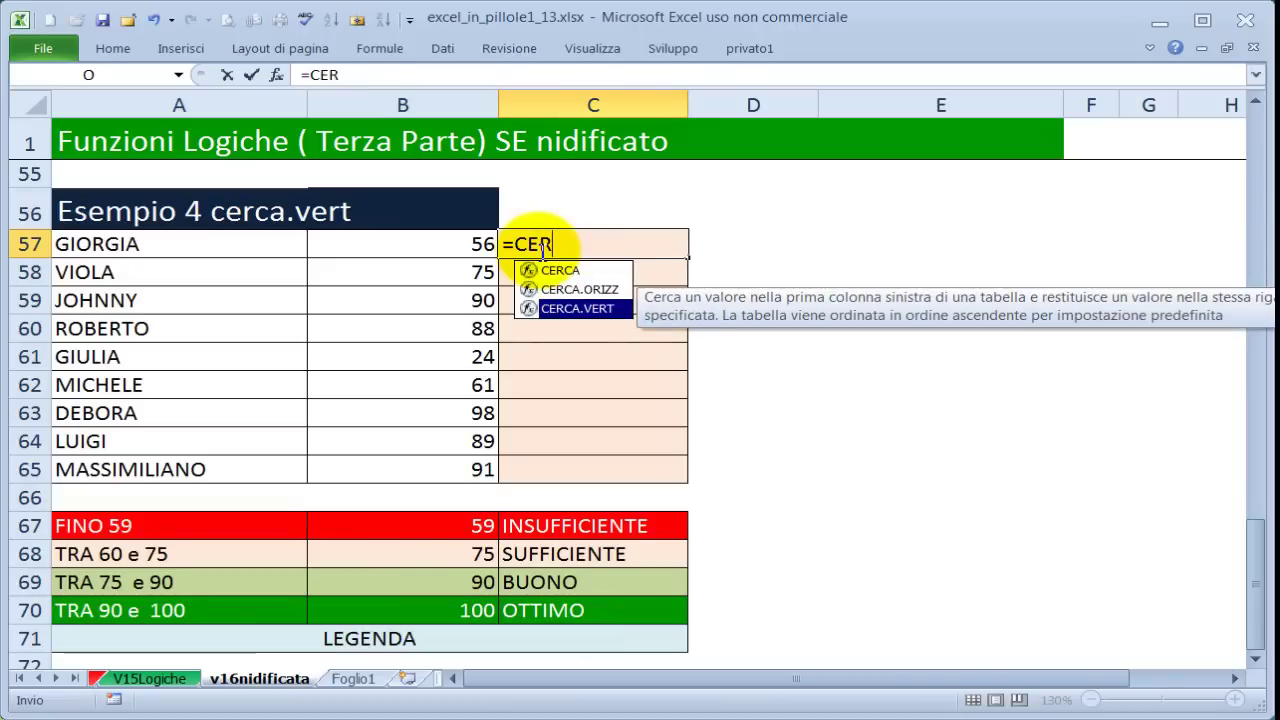
key("Tab")
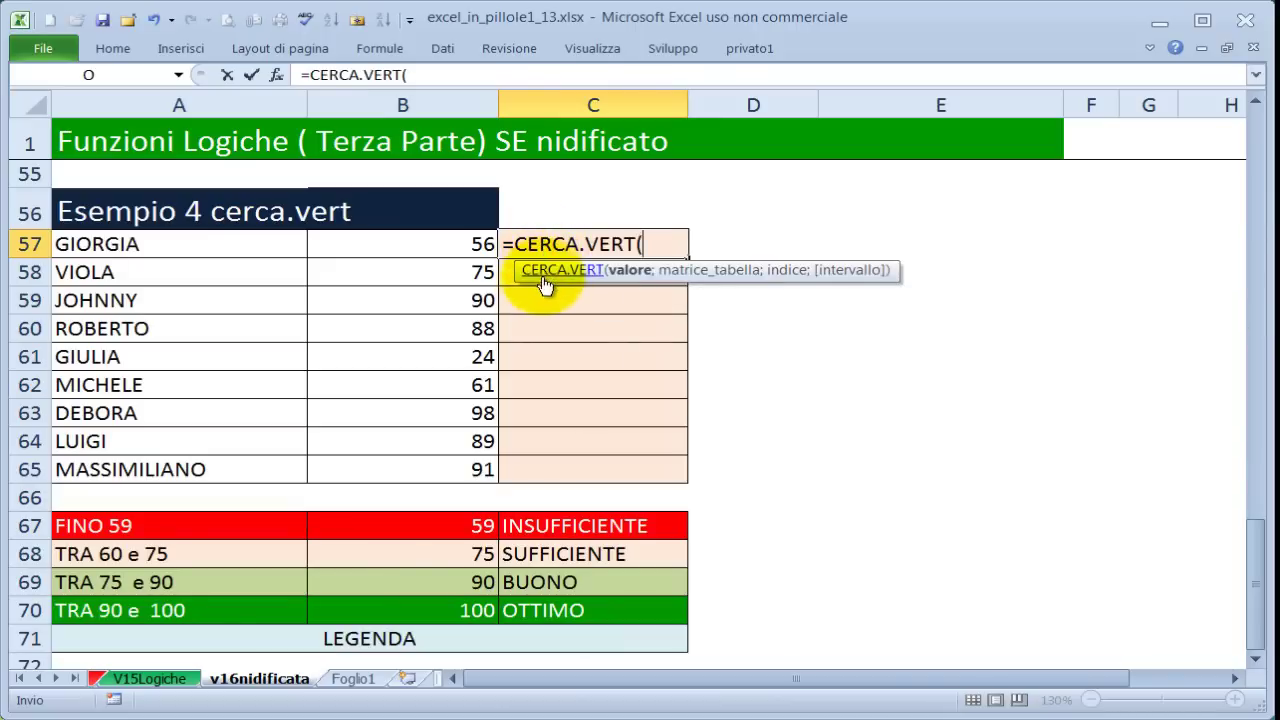
left_click(470, 242)
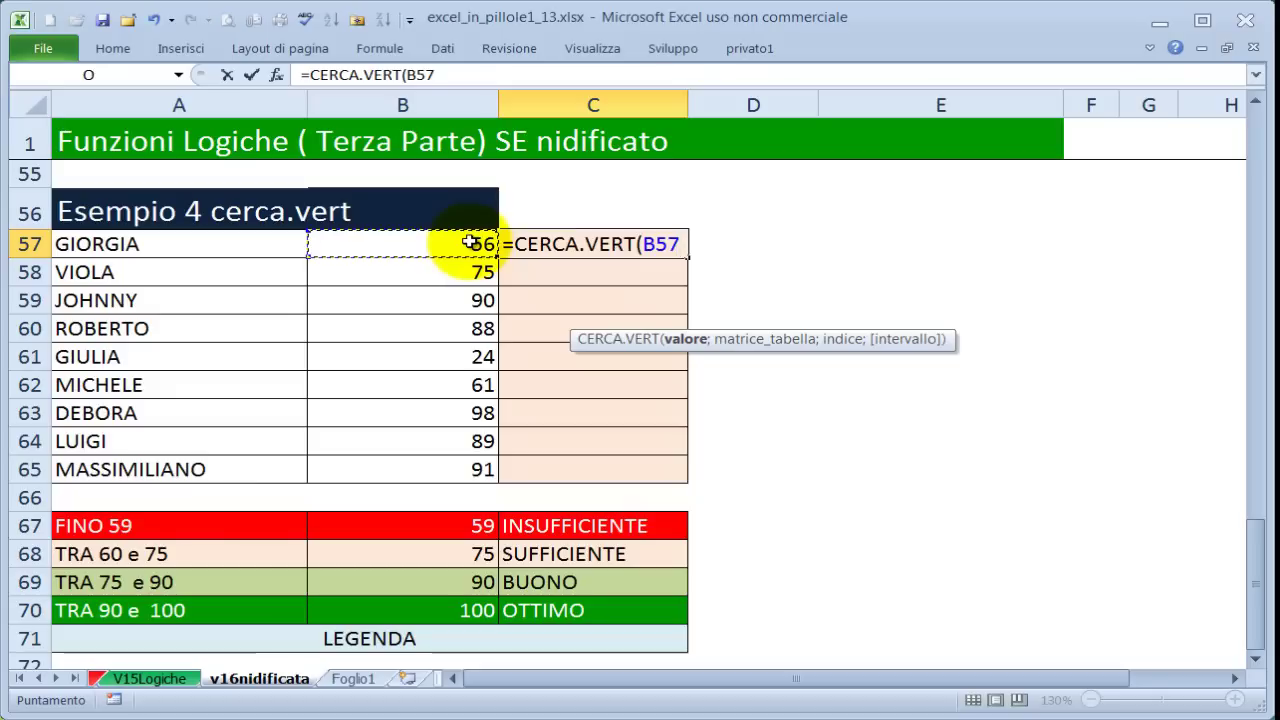
type(";")
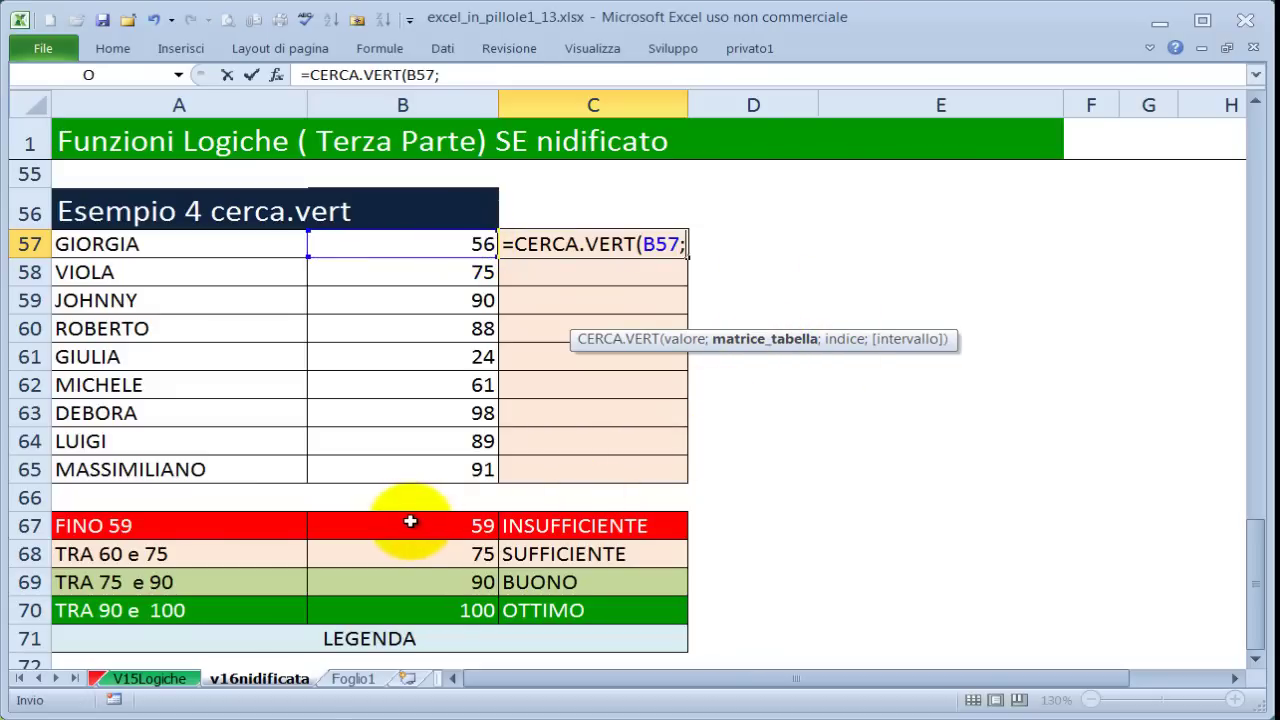
mouse_move(412, 524)
left_mouse_down()
mouse_move(514, 608)
mouse_move(602, 618)
left_mouse_up()
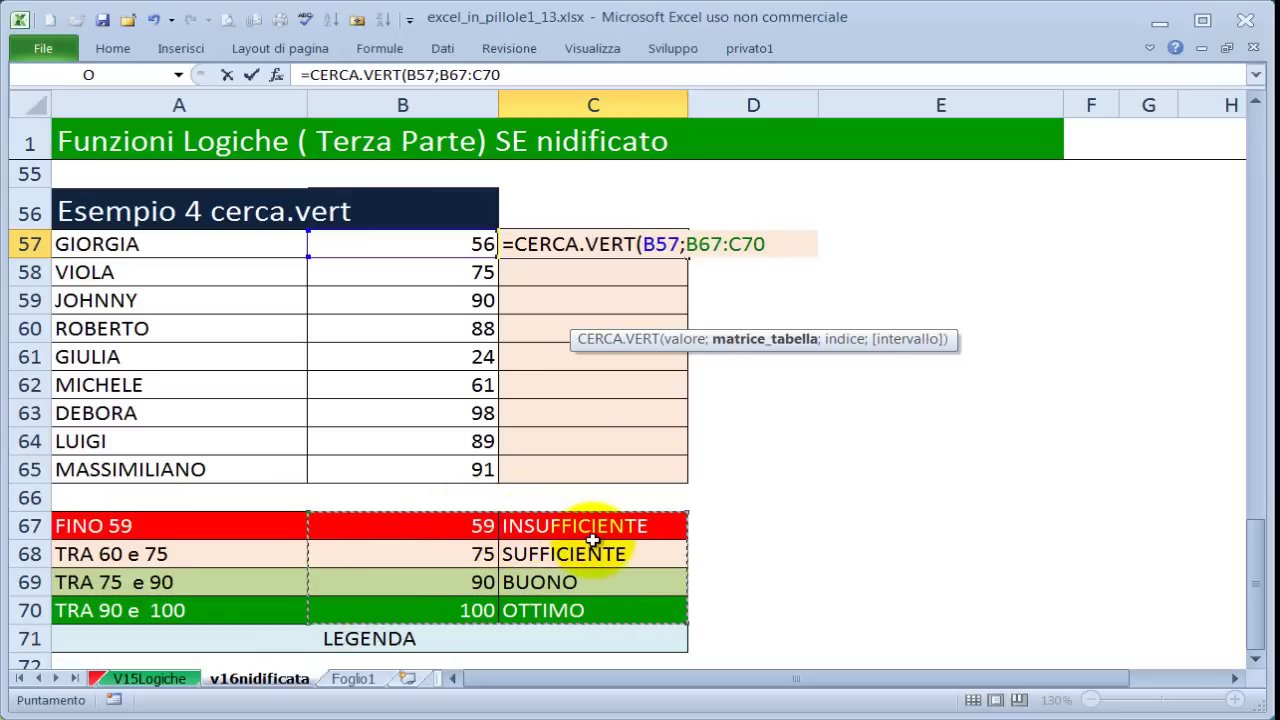
key("F4")
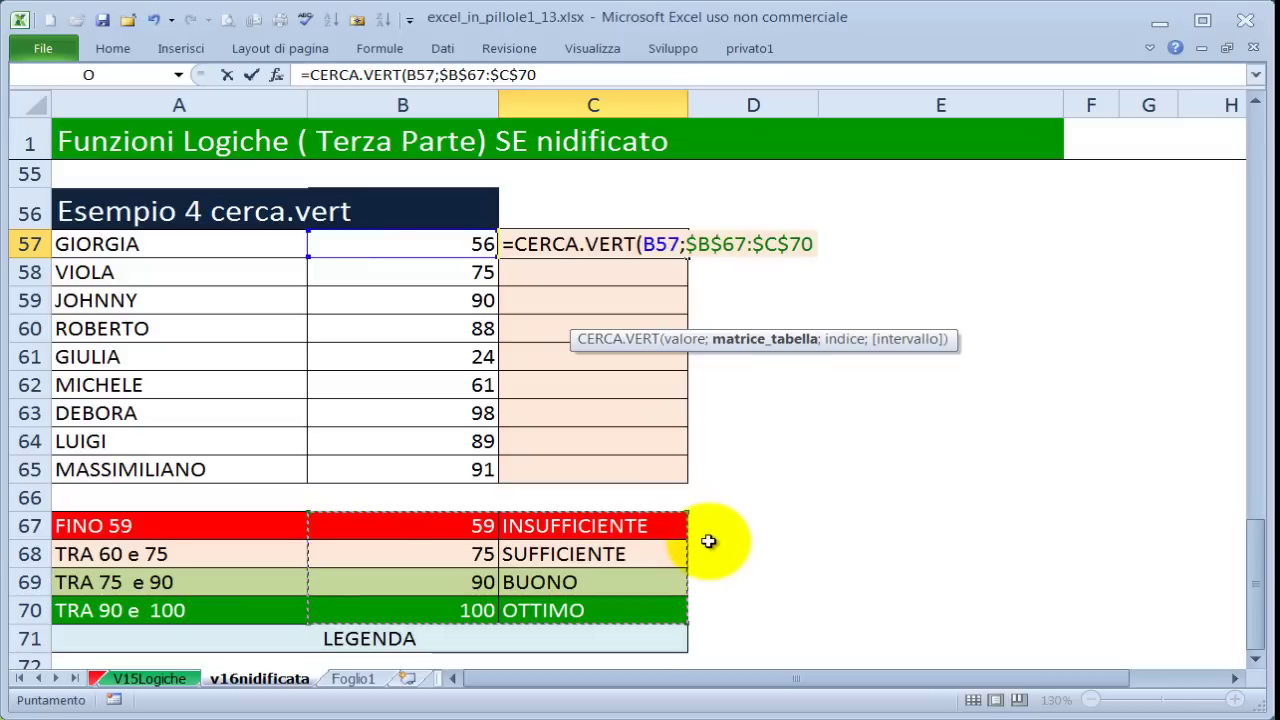
Step: Complete C57 as =CERCA.VERT(B57;$B$67:$C$70;2;1) and fill it down to C65
type(";2")
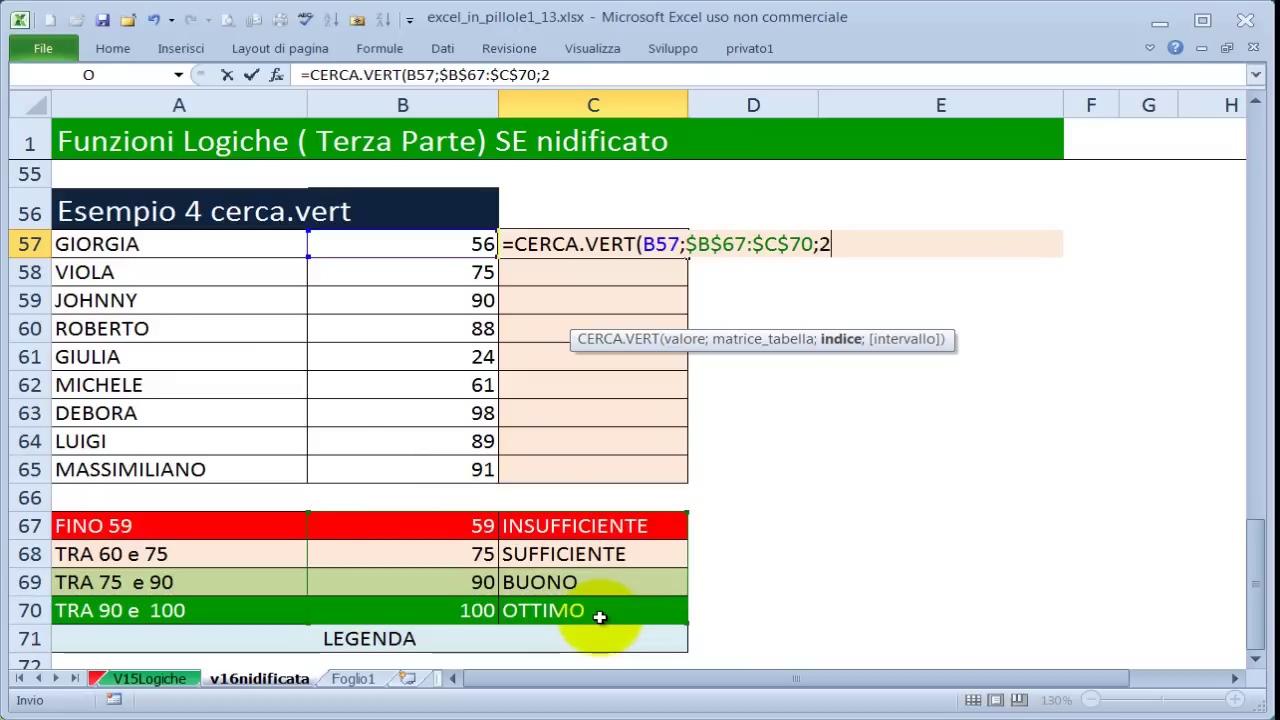
type(";")
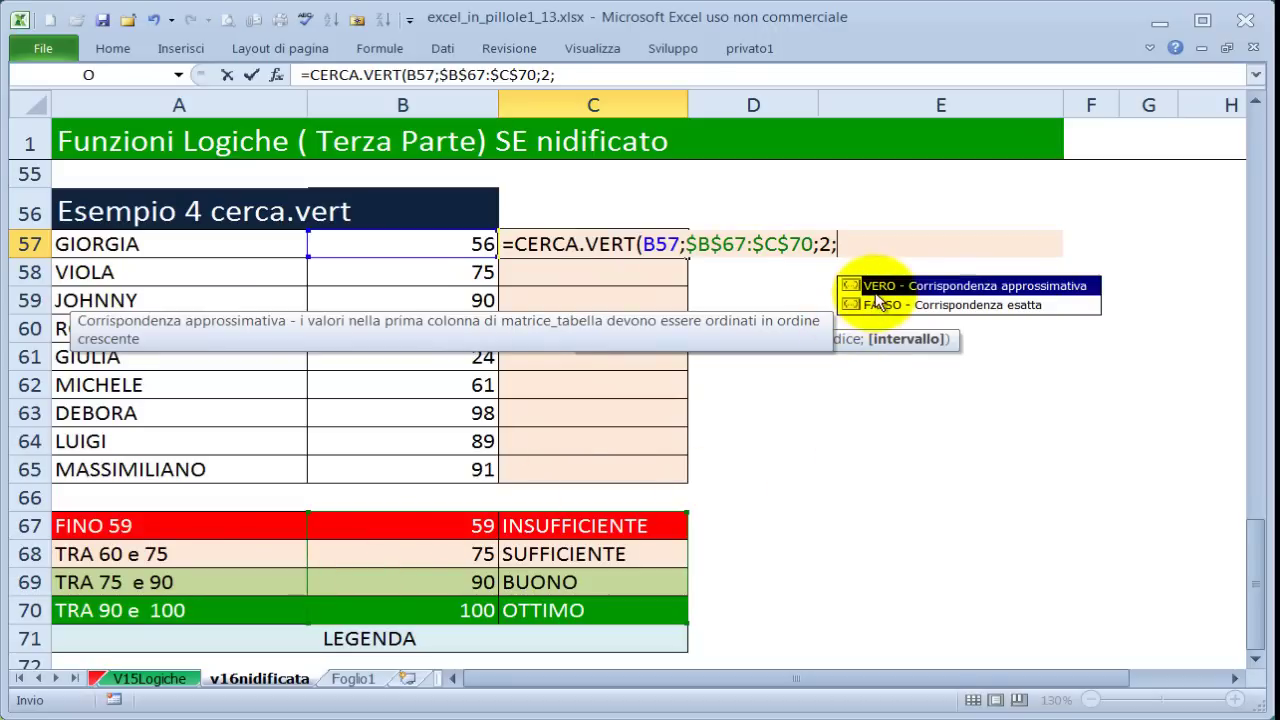
type("1)")
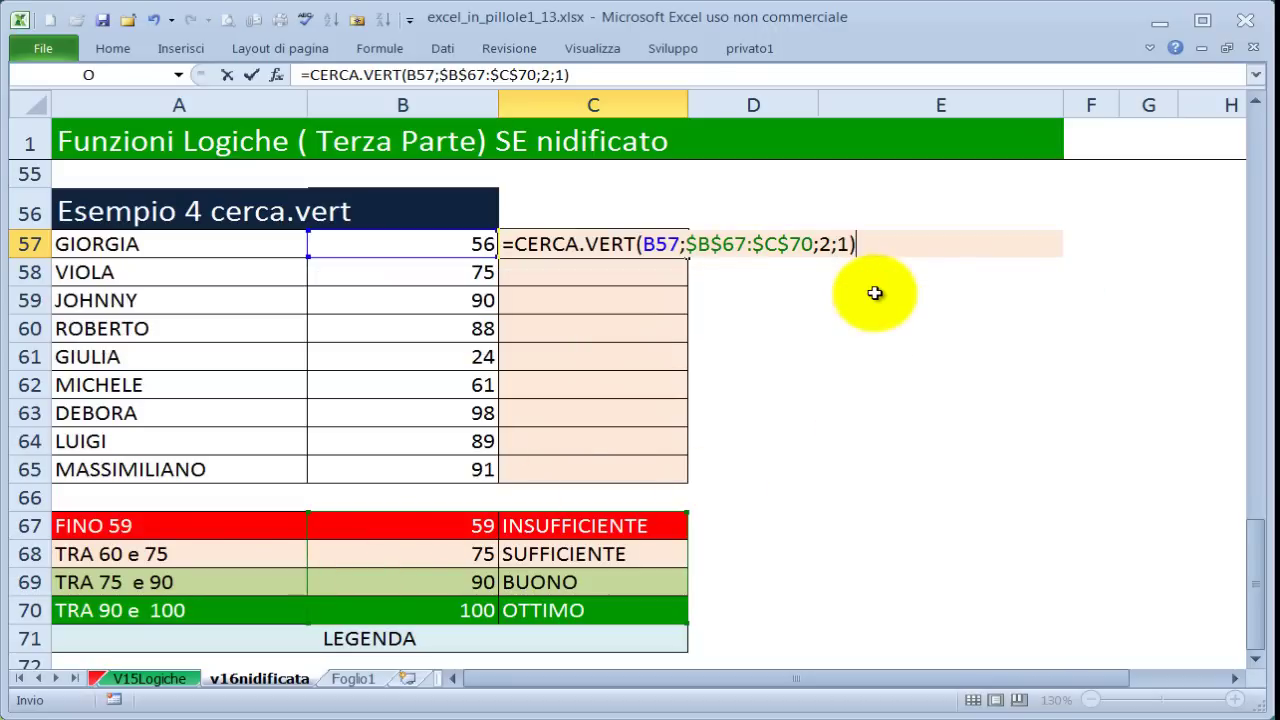
key("ctrl+Return")
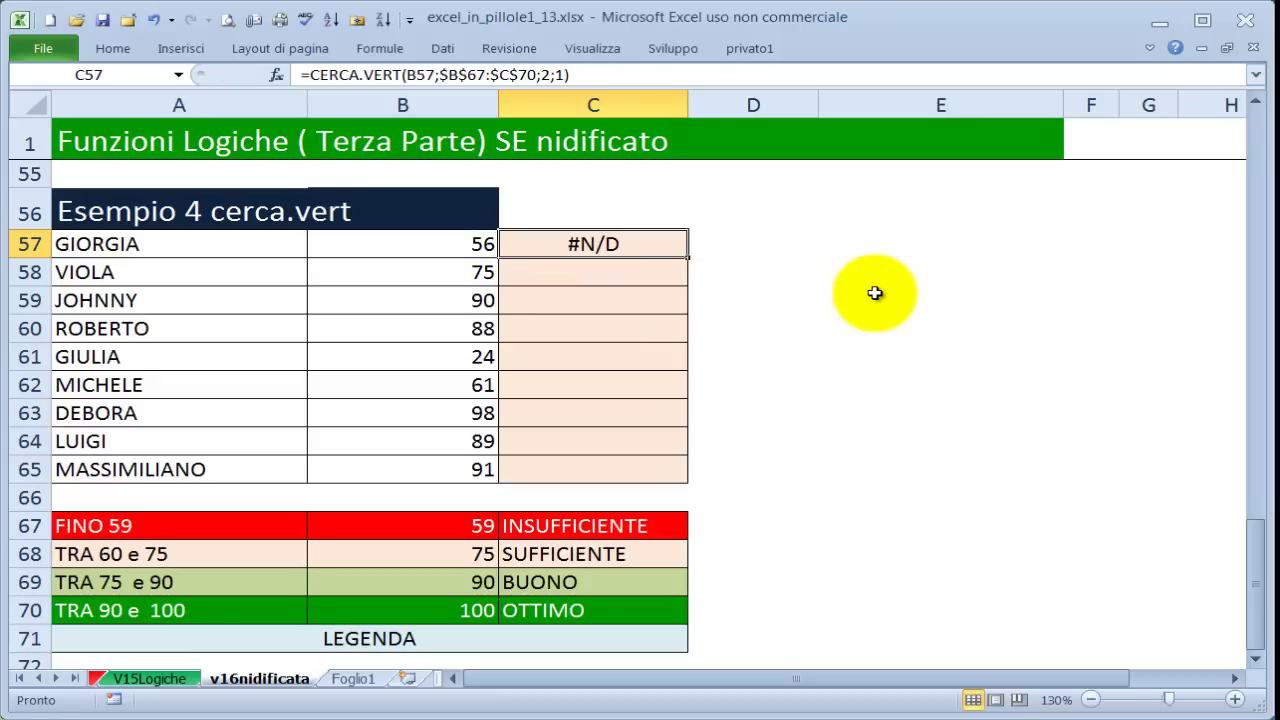
double_click(688, 258)
Step: Review the filled grades, inspecting the formulas in C57 and the #N/D in C61
left_click(830, 445)
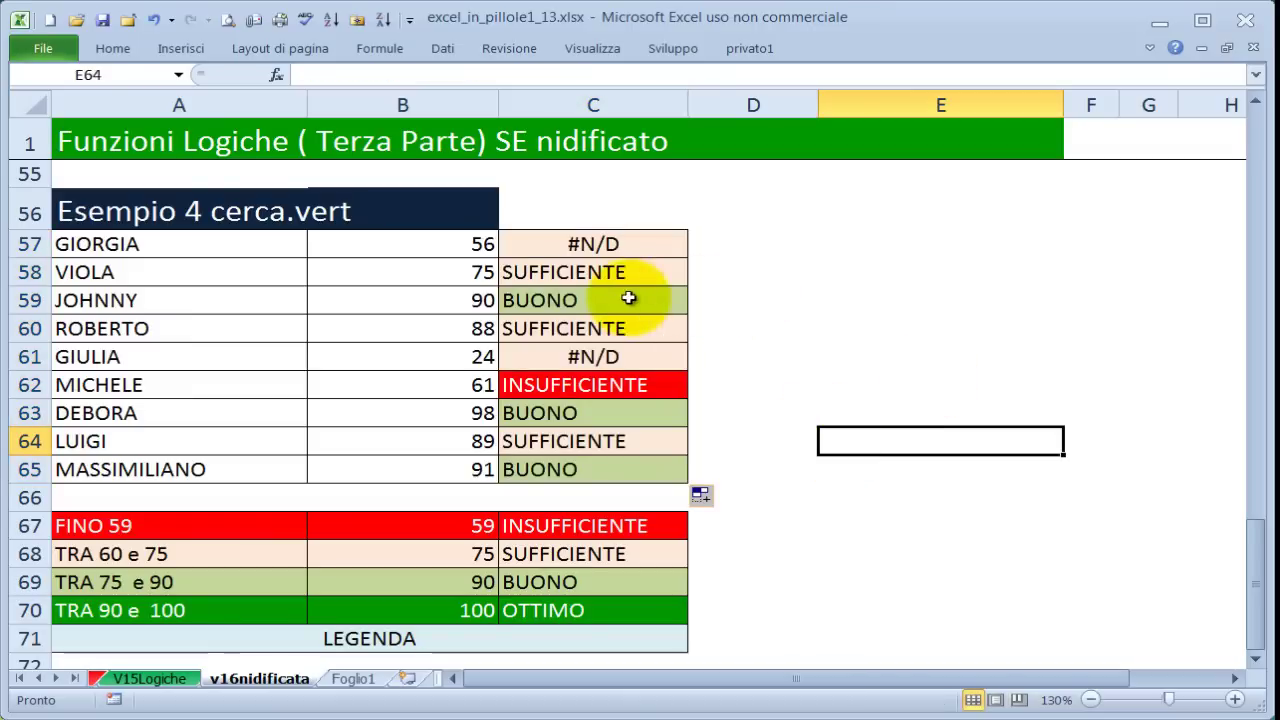
left_click(590, 243)
left_click(601, 355)
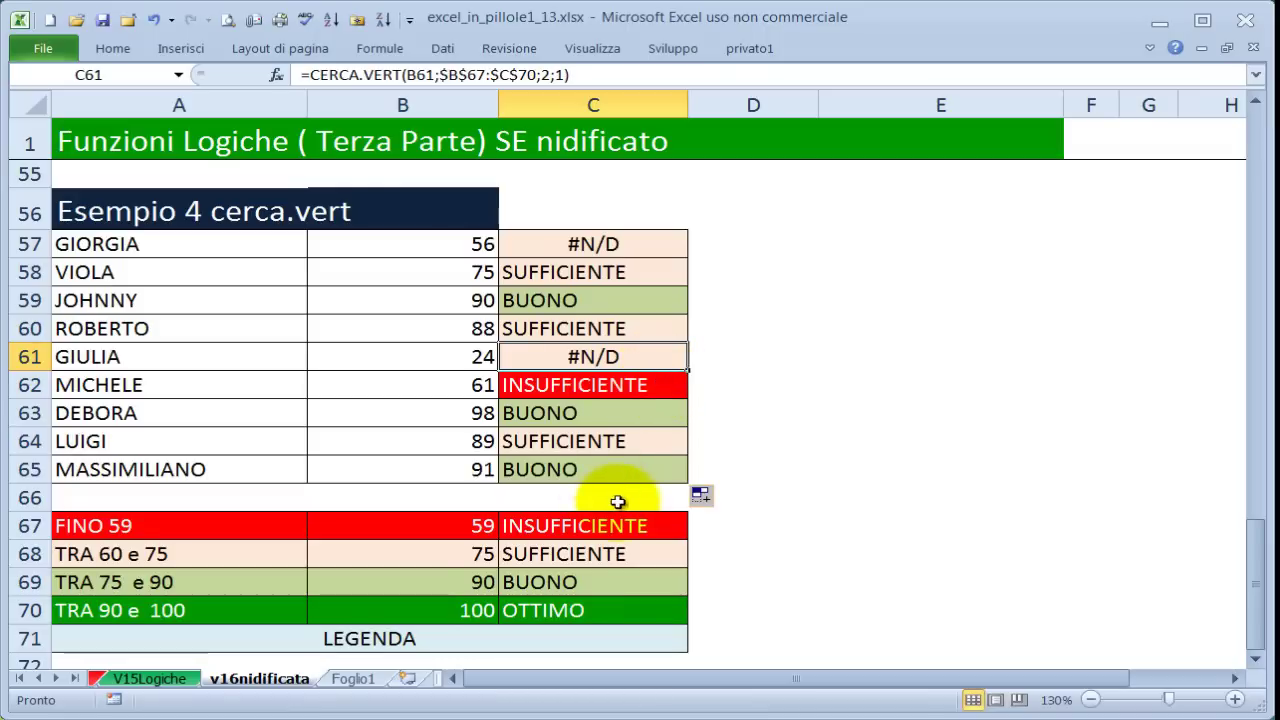
left_click(600, 248)
double_click(622, 244)
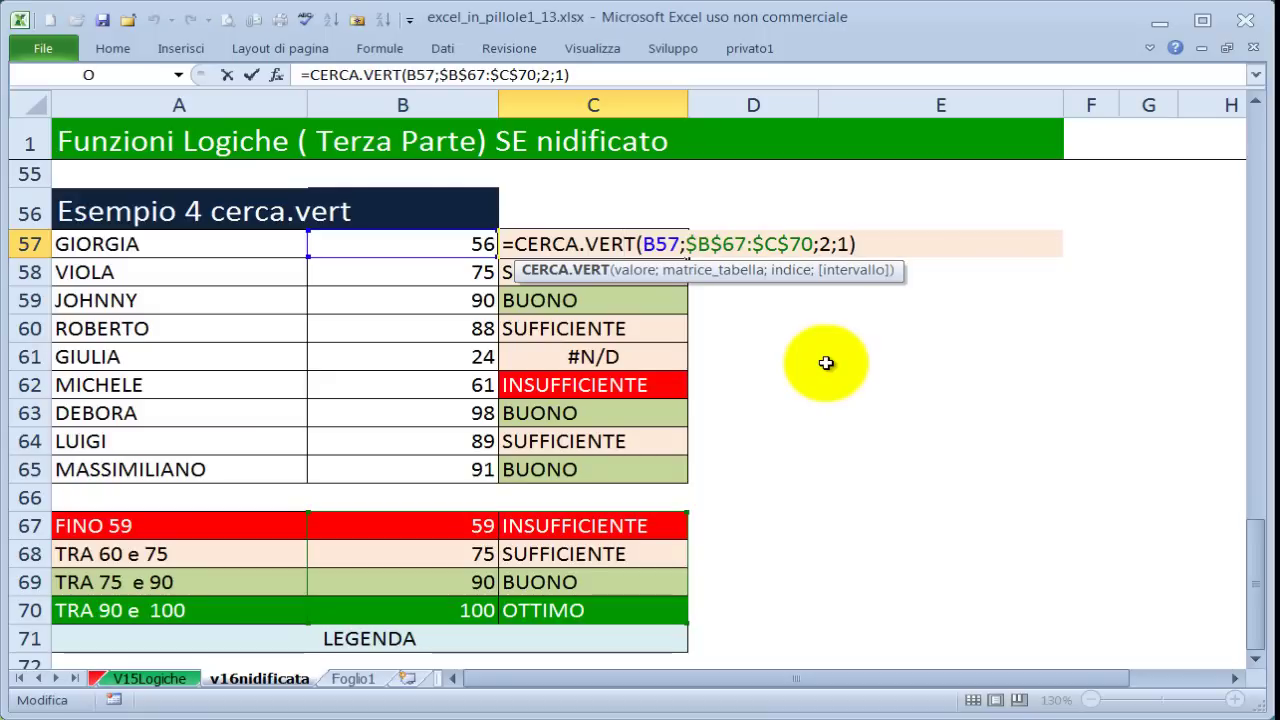
key("ctrl+Return")
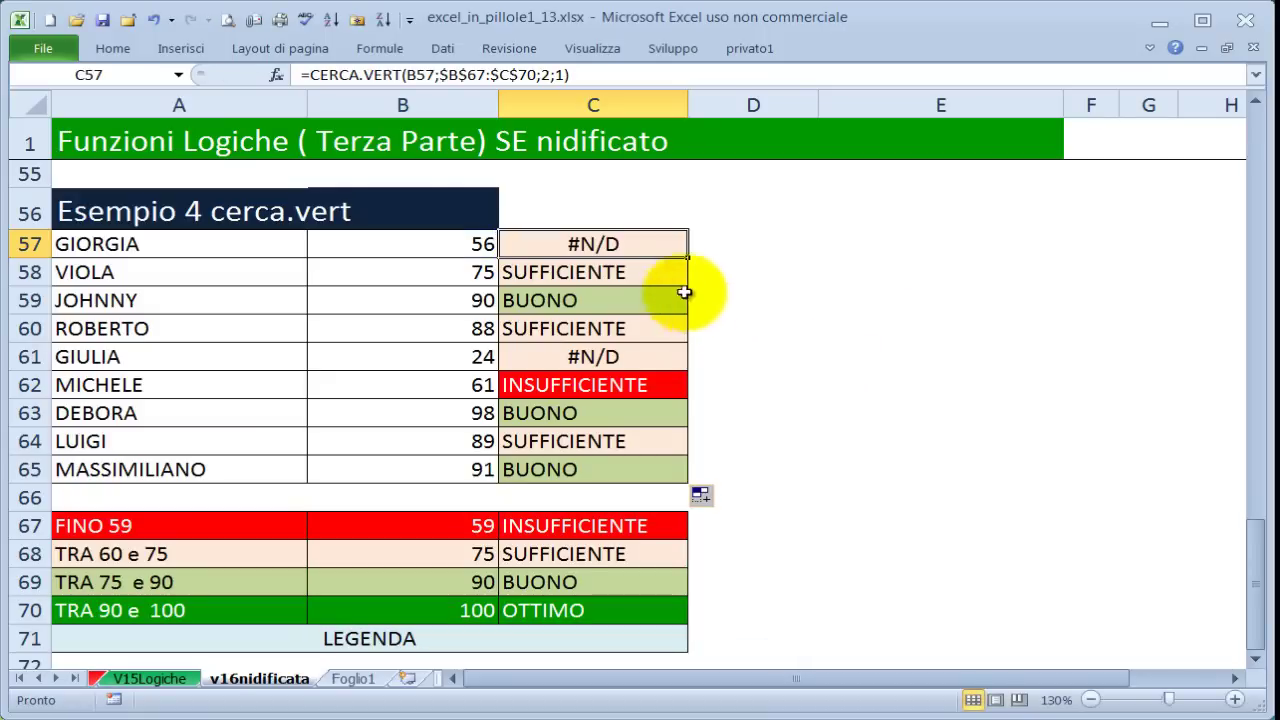
double_click(640, 245)
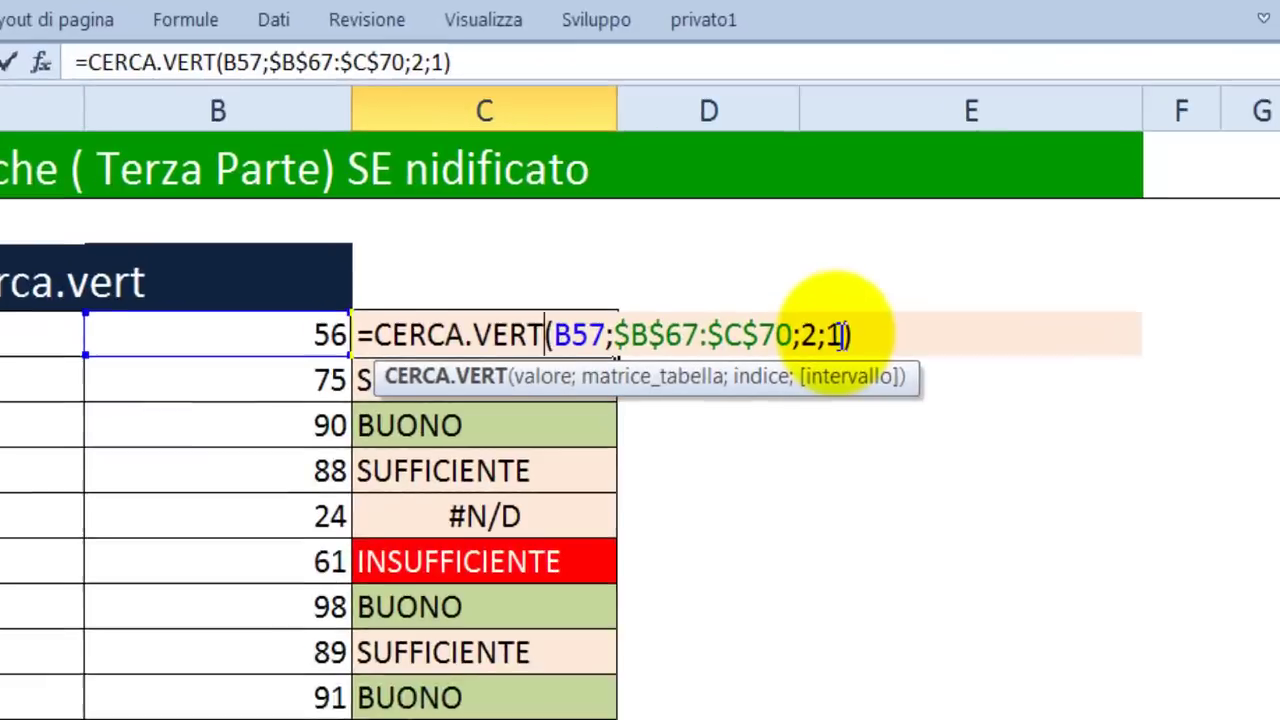
left_click_drag(846, 265, 816, 265)
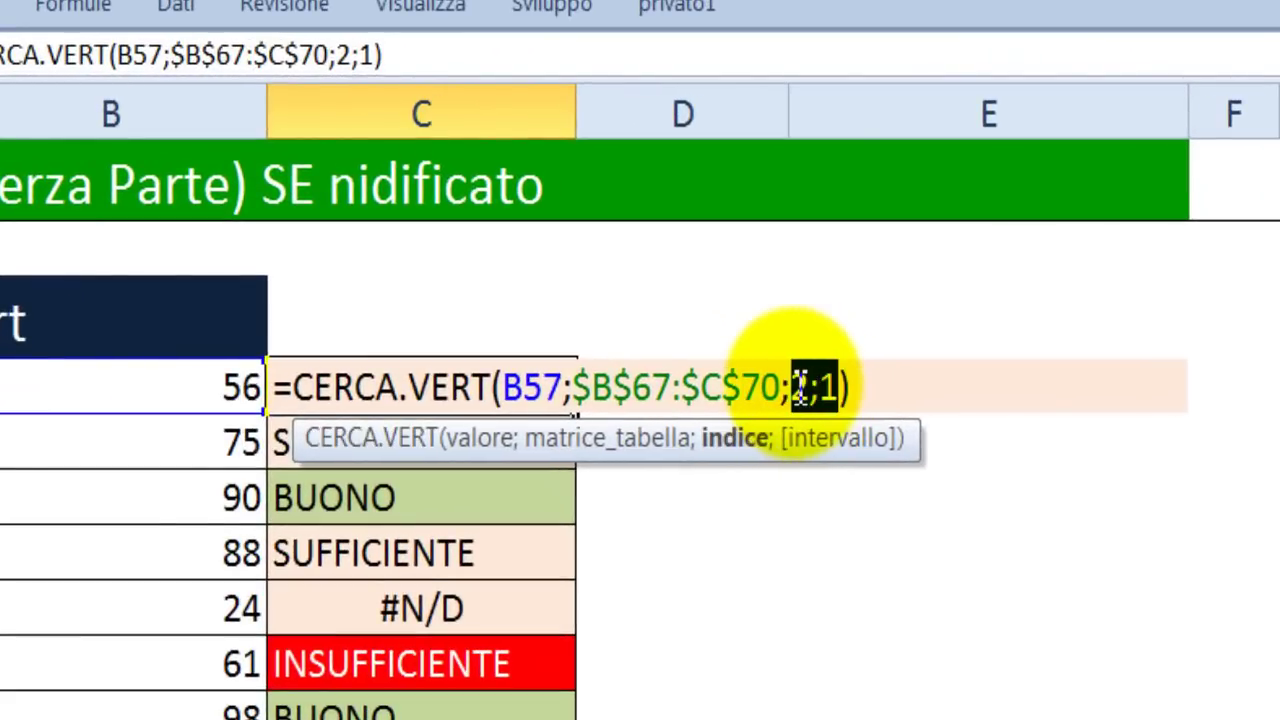
key("Delete")
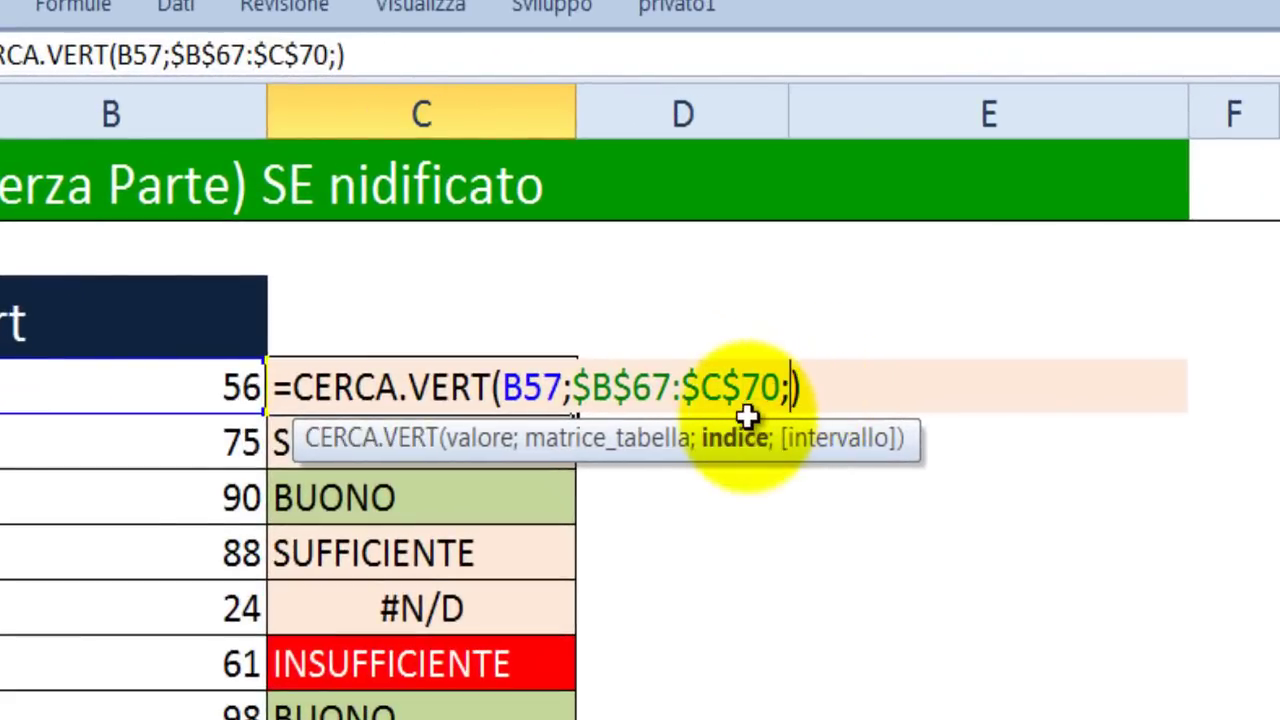
type("2")
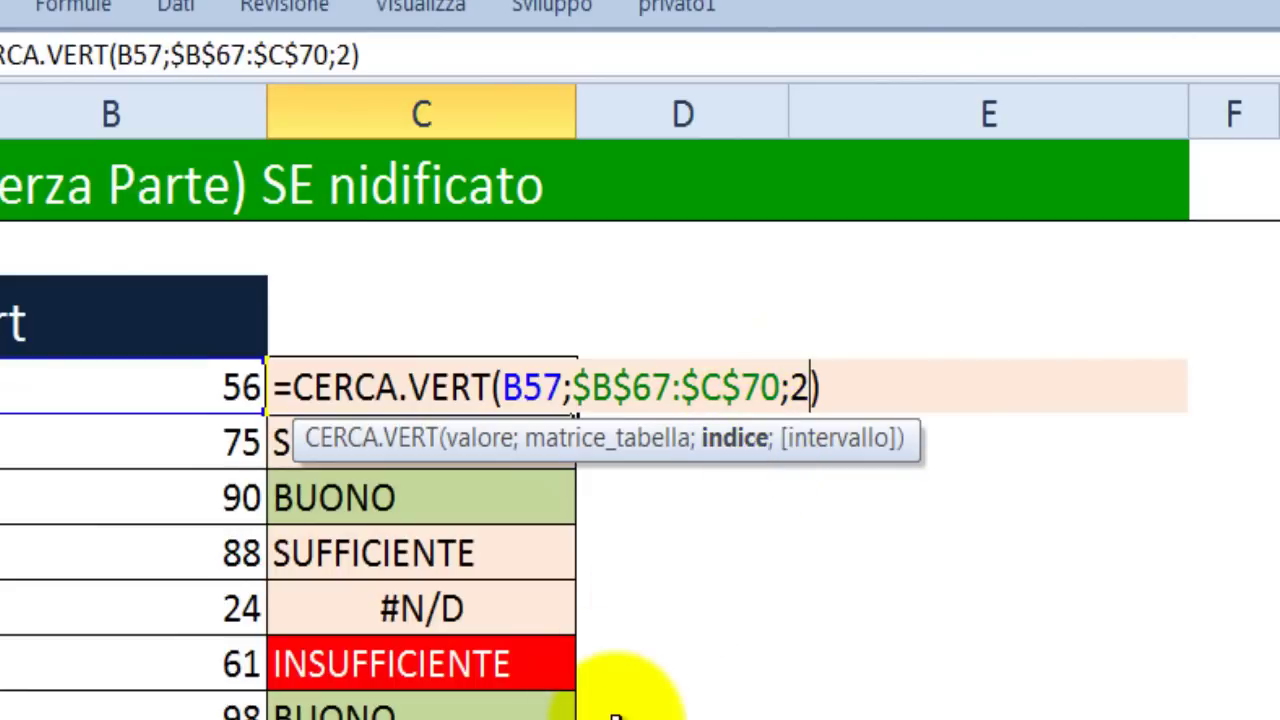
type(";")
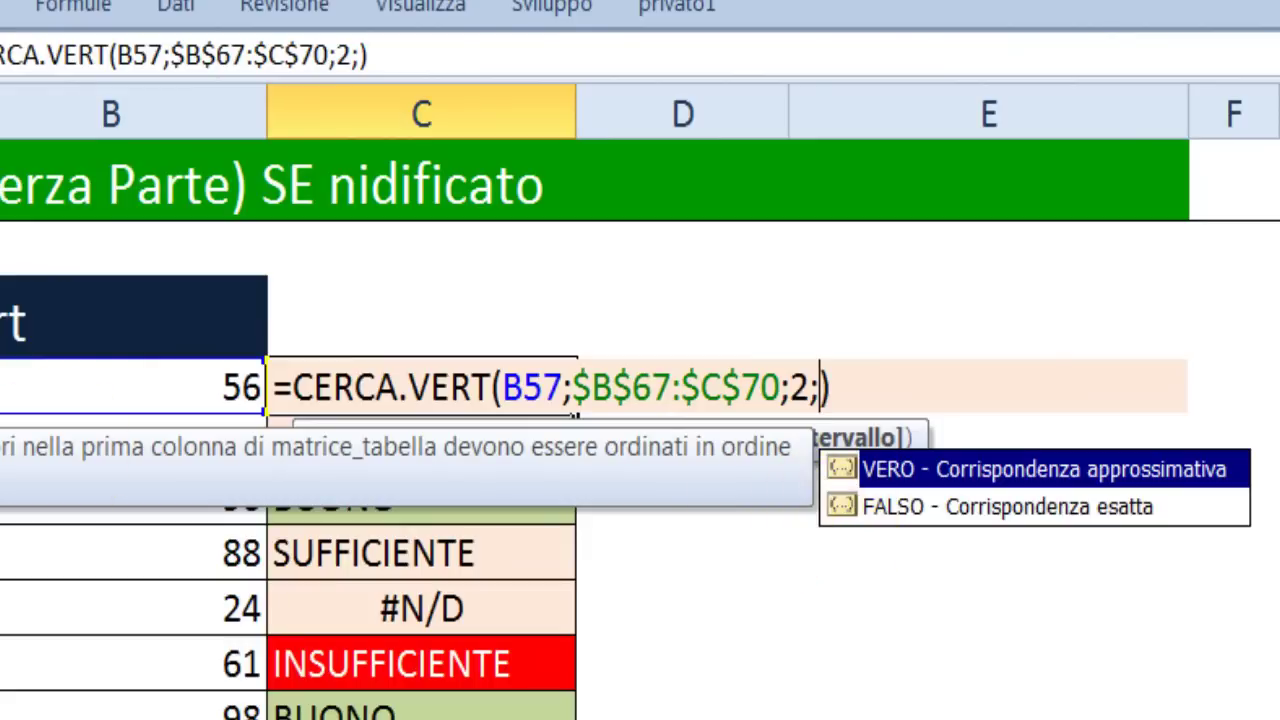
left_click(968, 518)
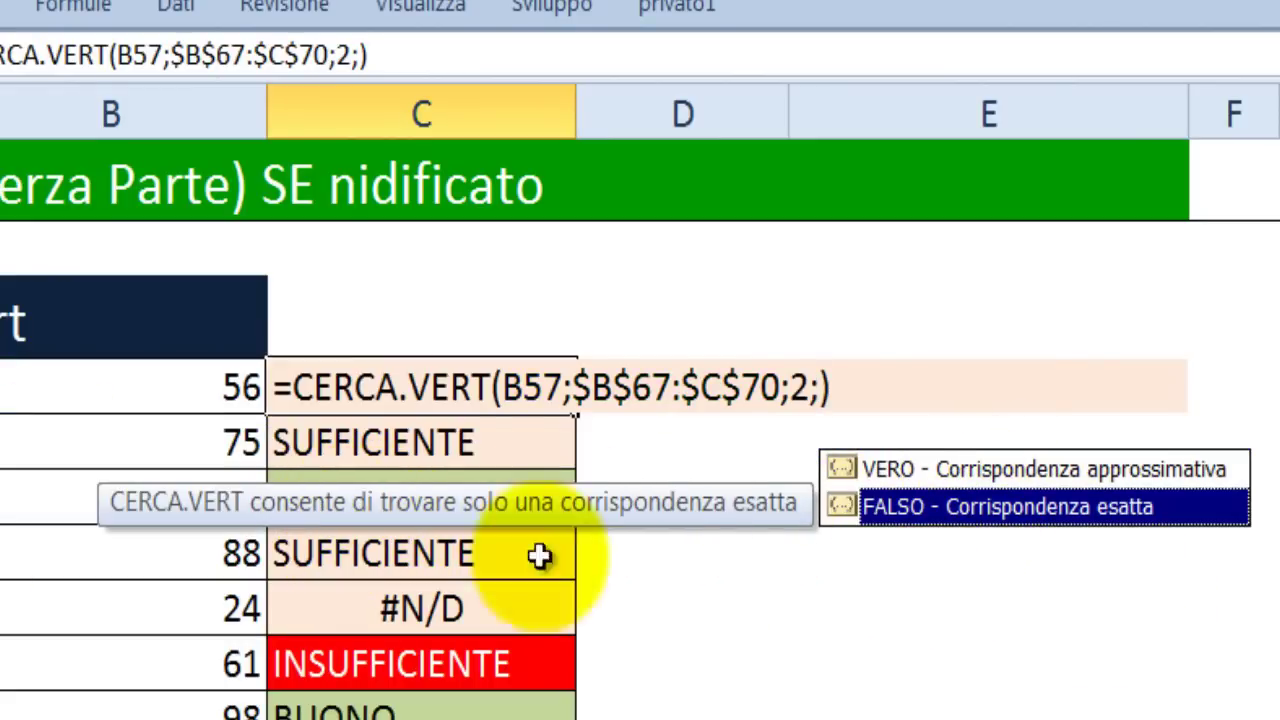
left_click_drag(100, 506, 94, 590)
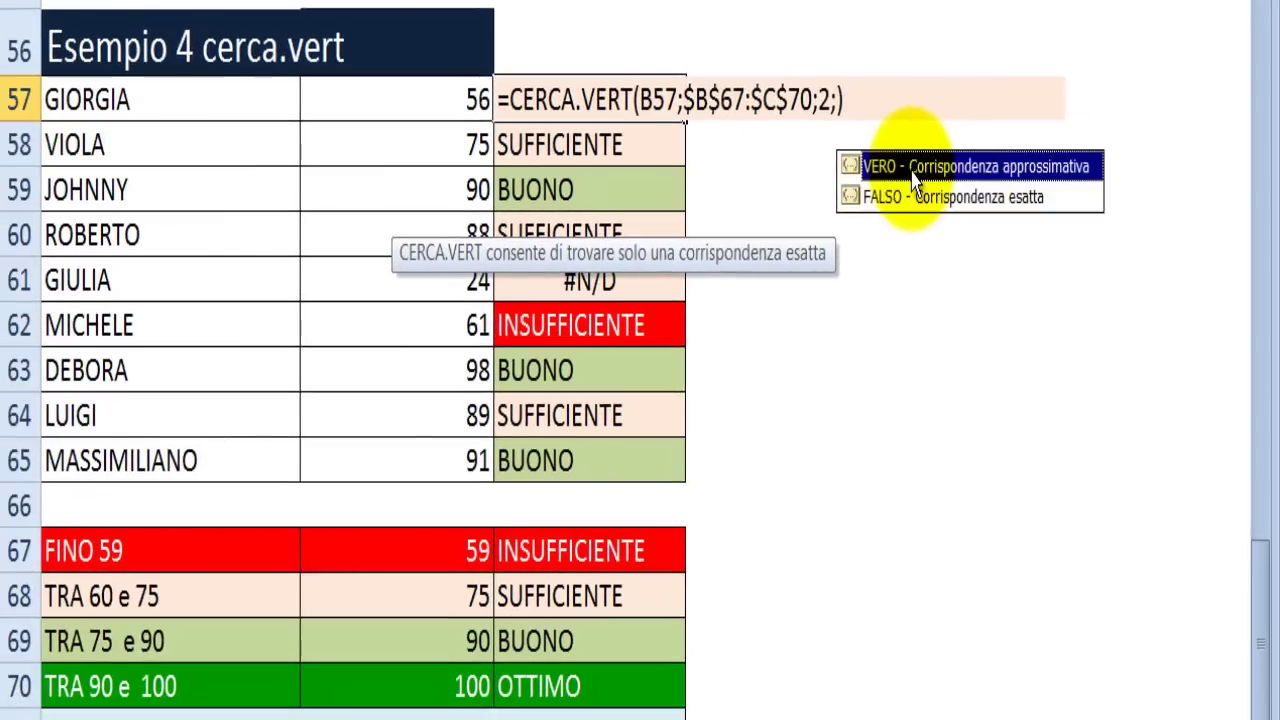
left_click(912, 172)
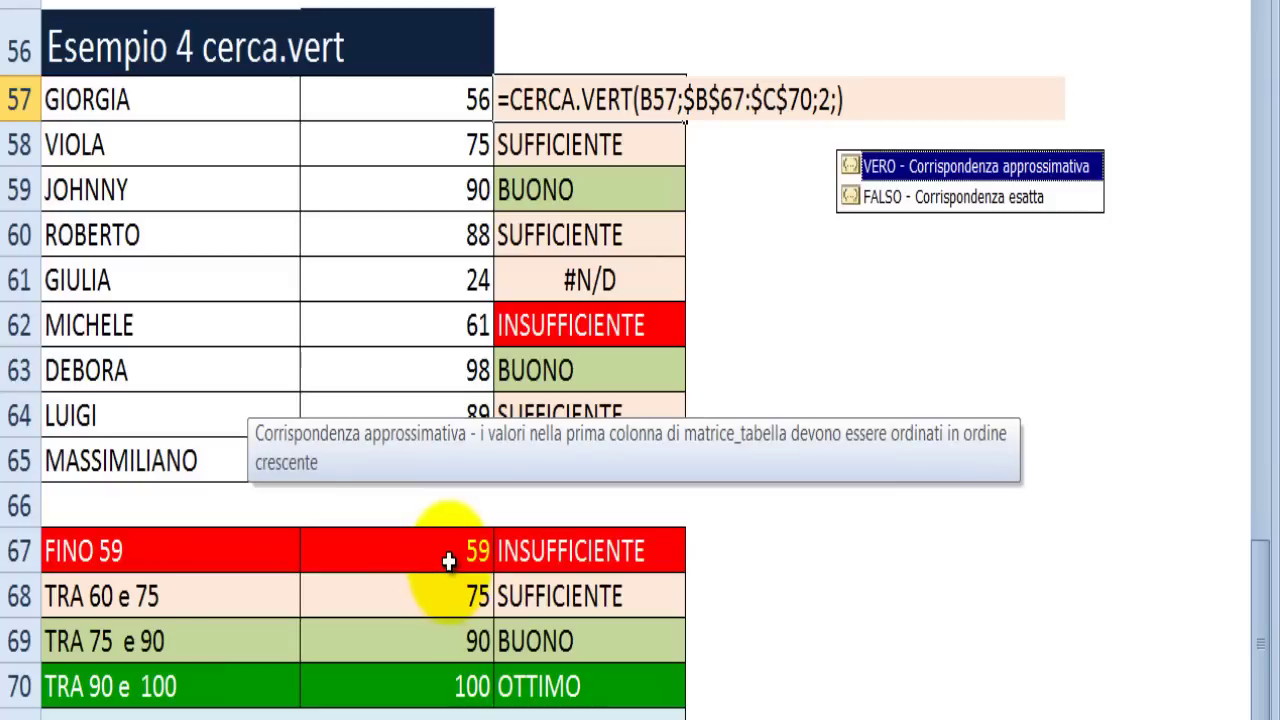
left_click(838, 100)
left_click(840, 100)
type("1")
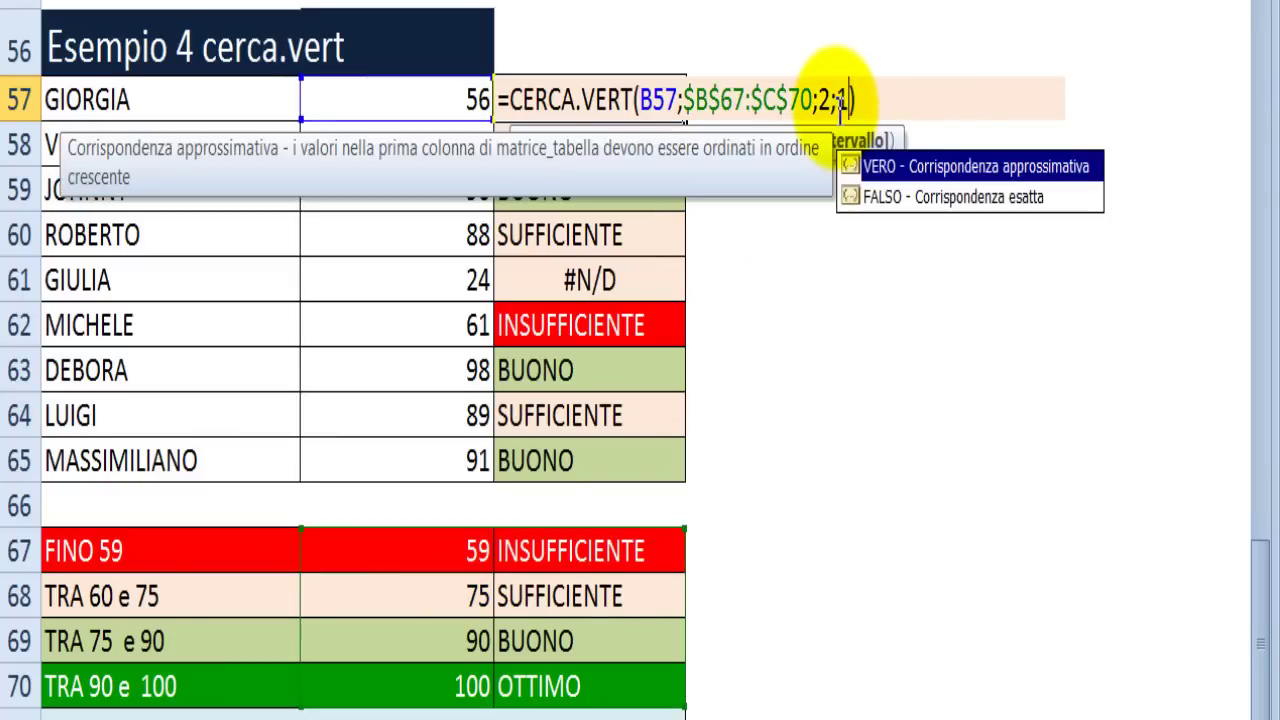
key("ctrl+Return")
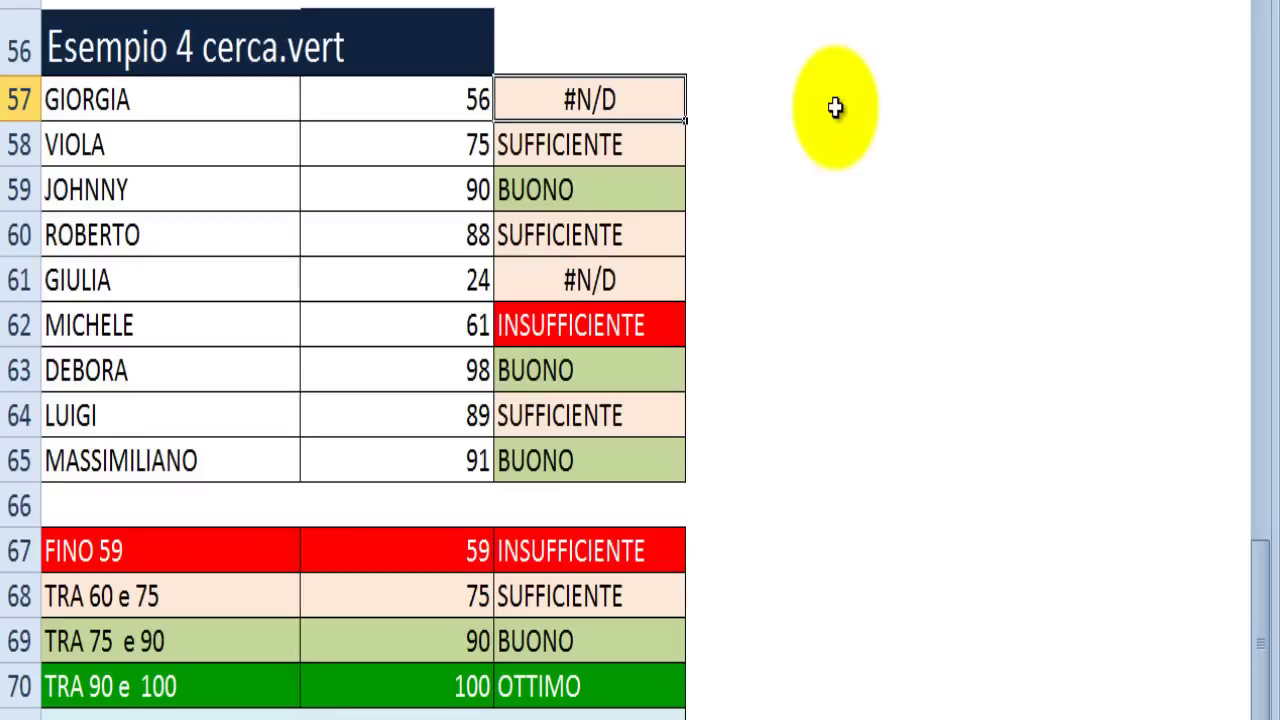
double_click(651, 112)
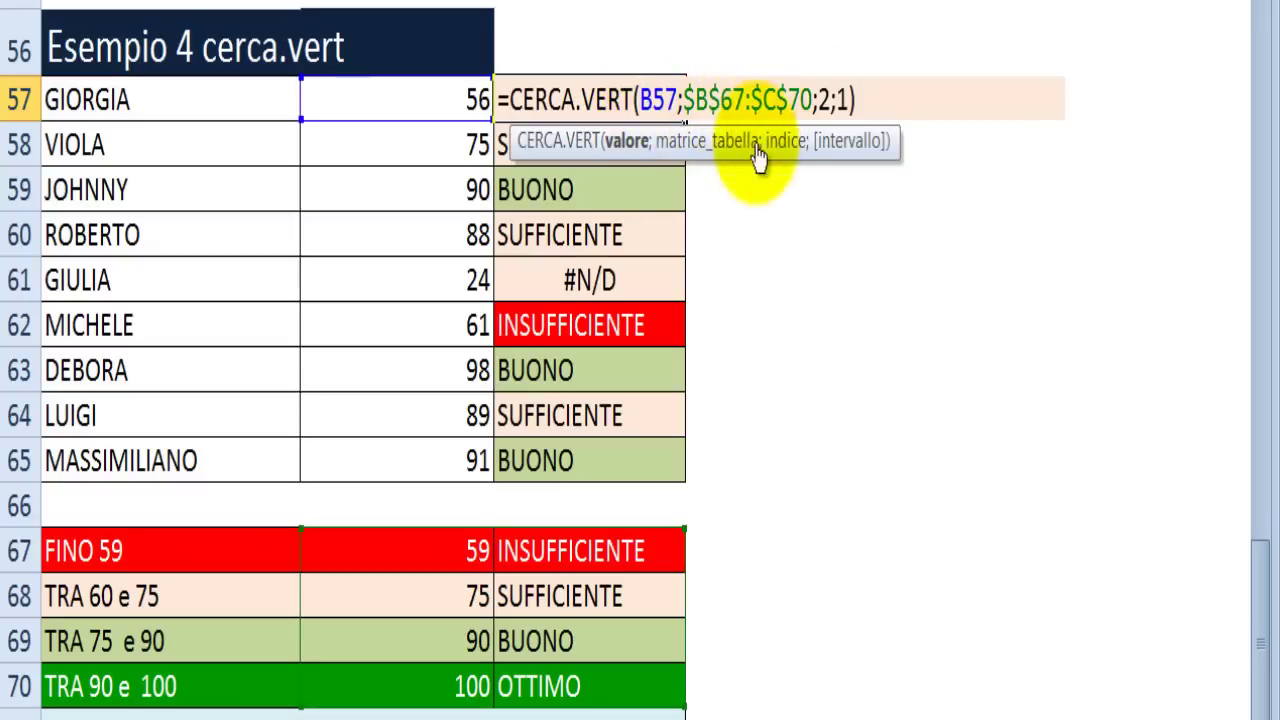
left_click(786, 240)
key("Escape")
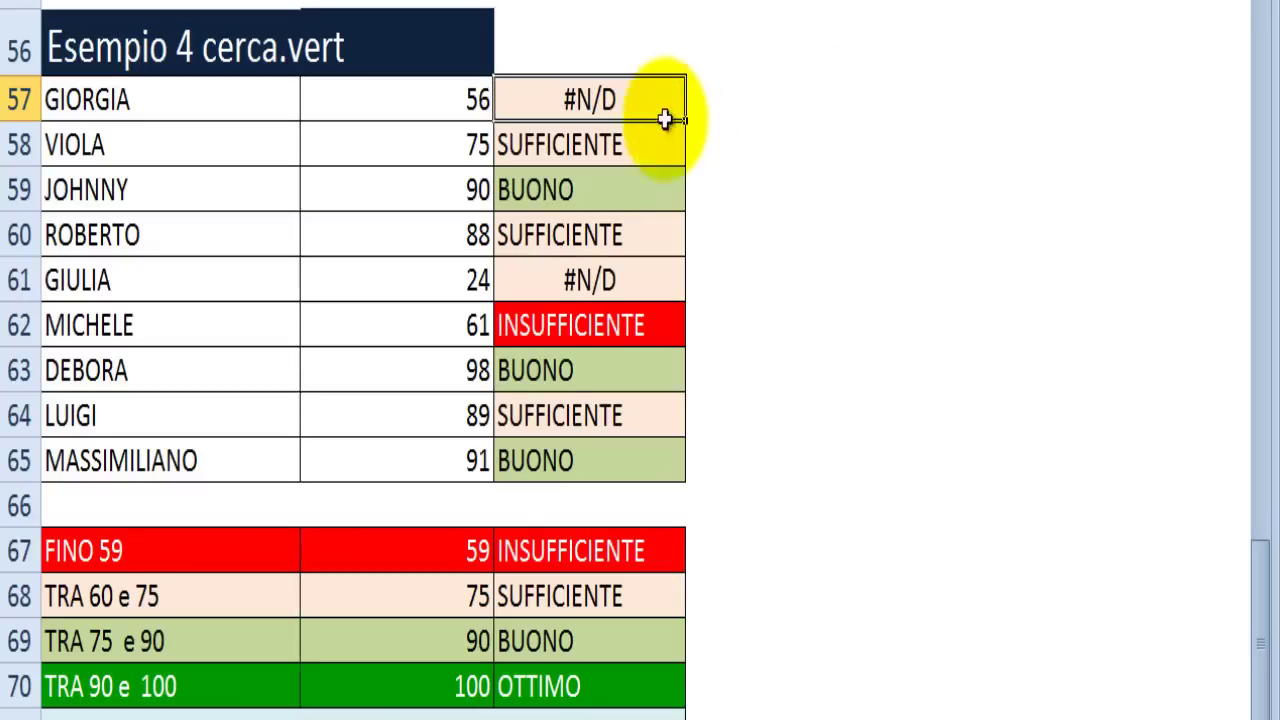
Step: Highlight the grade results C57:C65 and the legend thresholds B67:B70
mouse_move(580, 95)
left_mouse_down()
mouse_move(594, 514)
mouse_move(590, 460)
left_mouse_up()
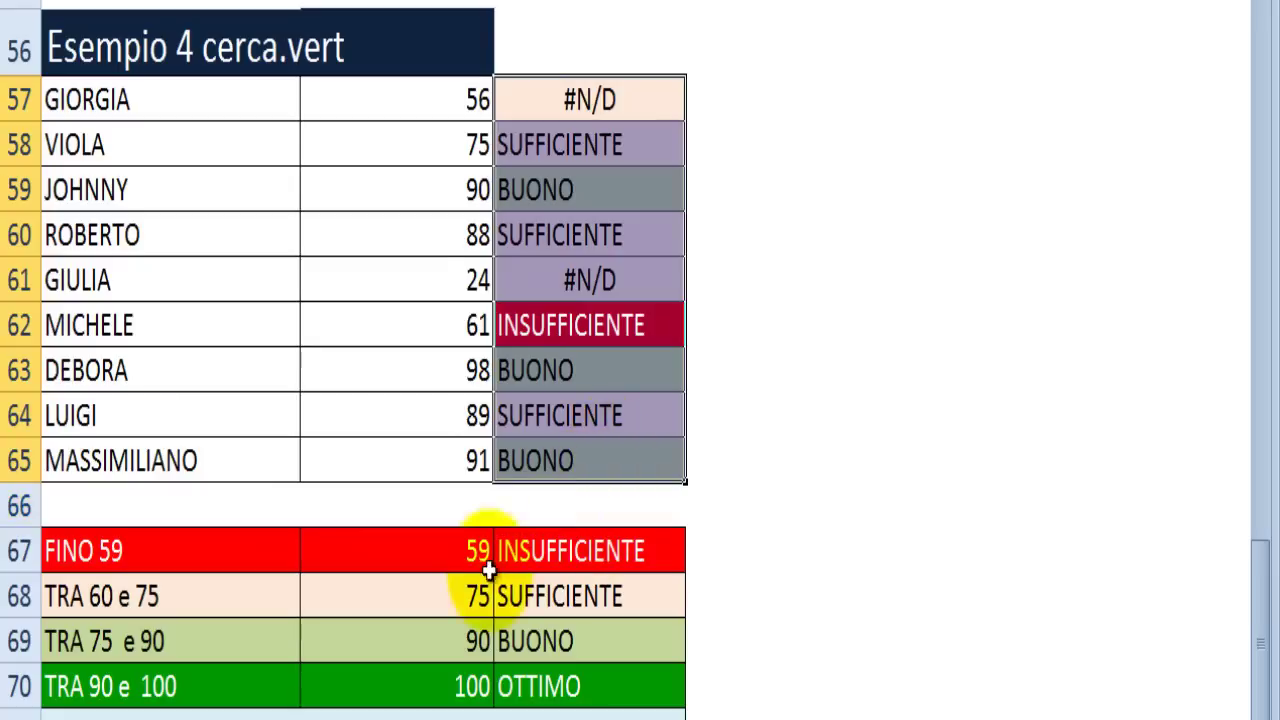
left_click_drag(420, 548, 447, 697)
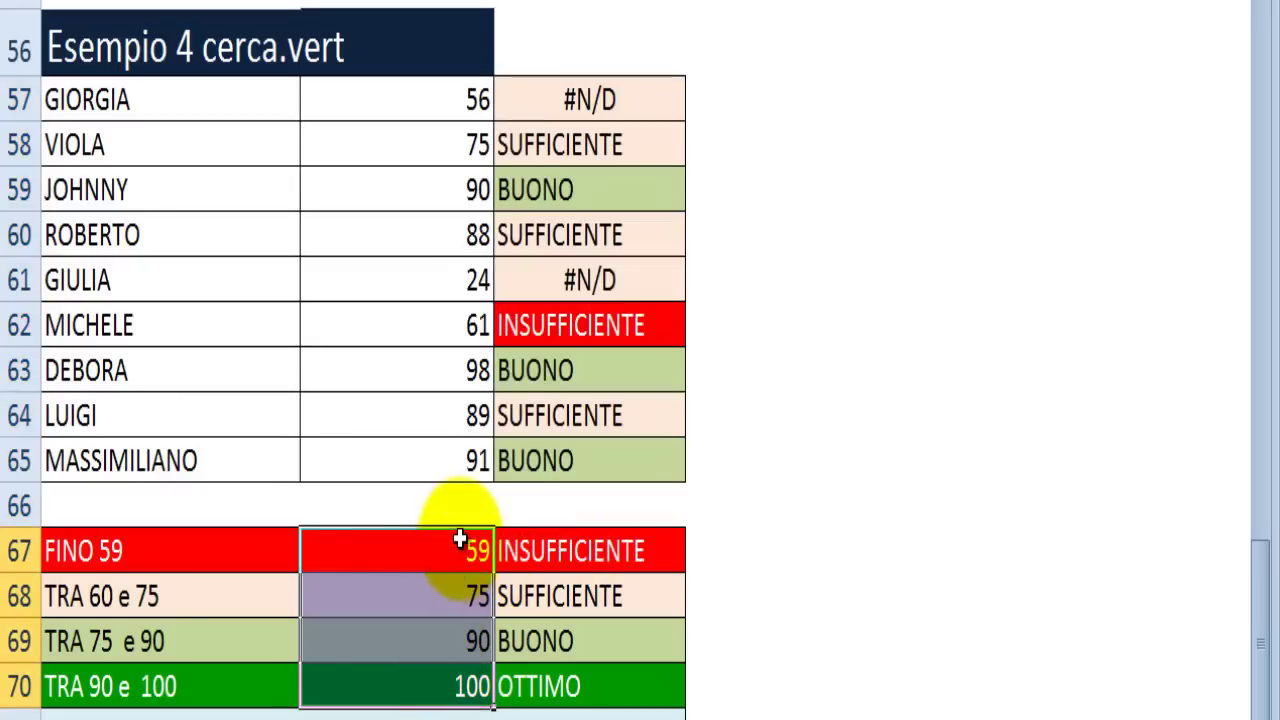
left_click(100, 552)
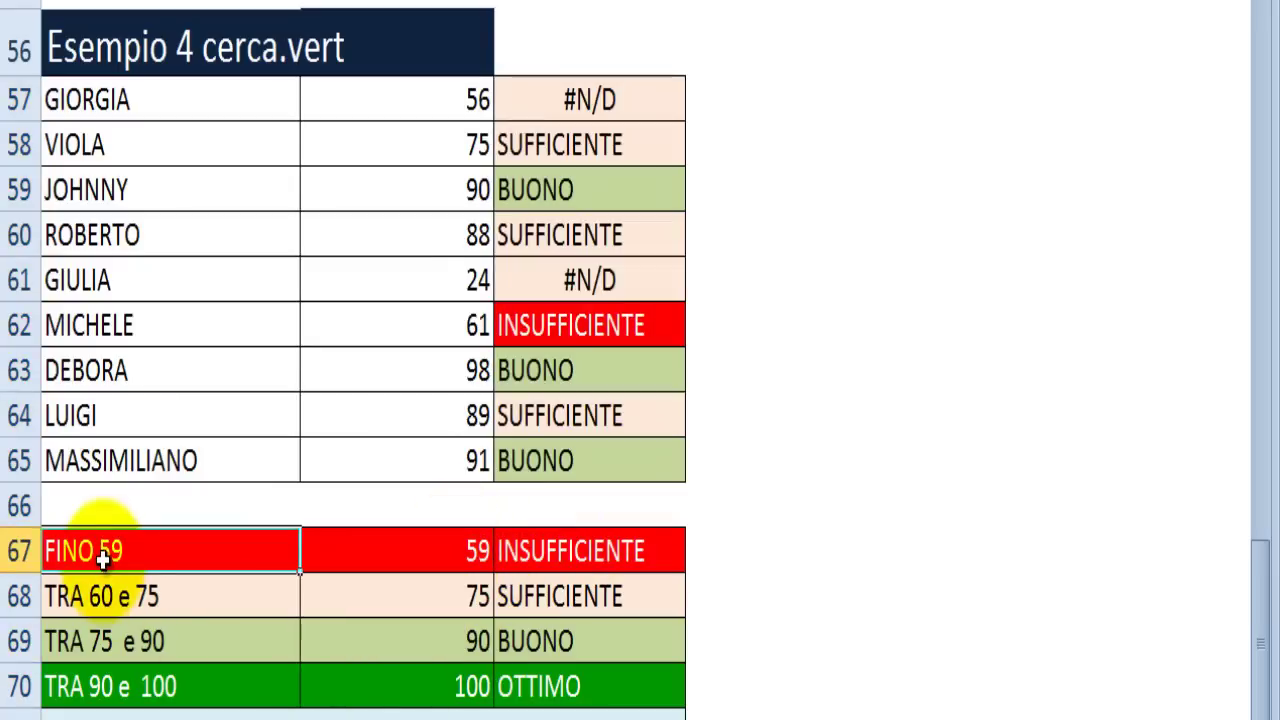
Step: Change the legend thresholds in B67:B70 to 0, 59, 75 and 90
left_click(418, 562)
type("0")
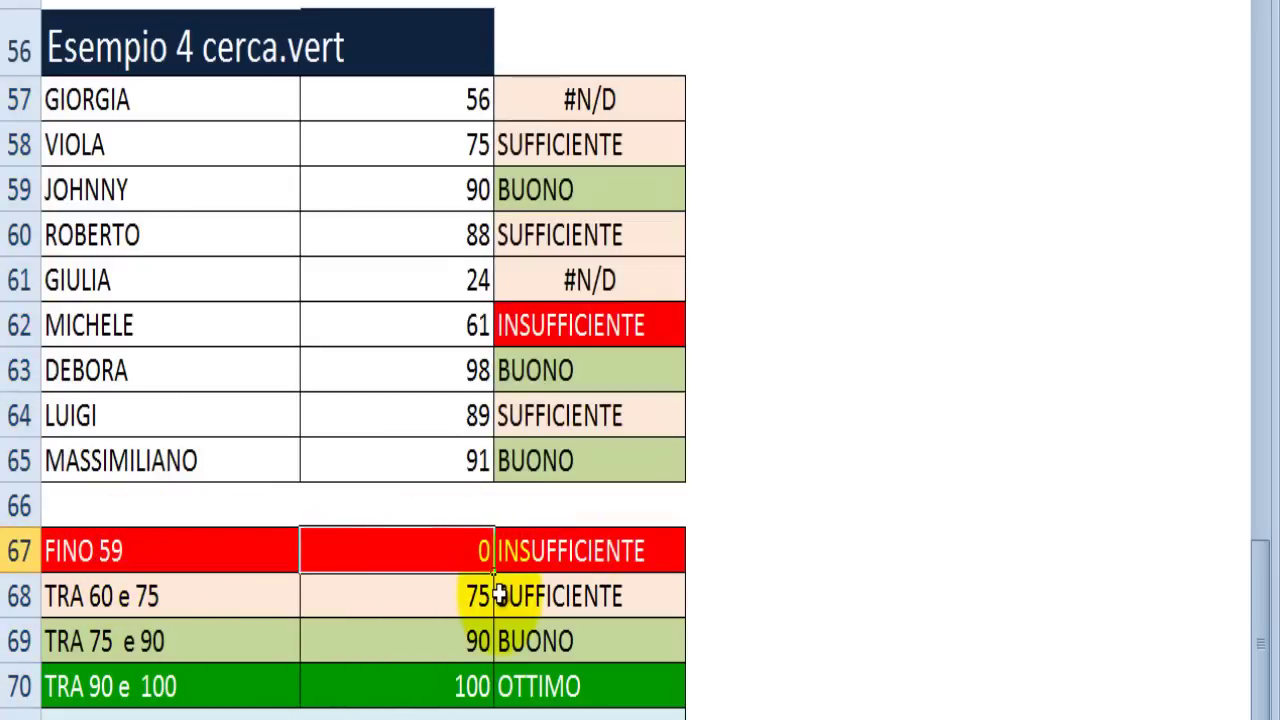
key("Return")
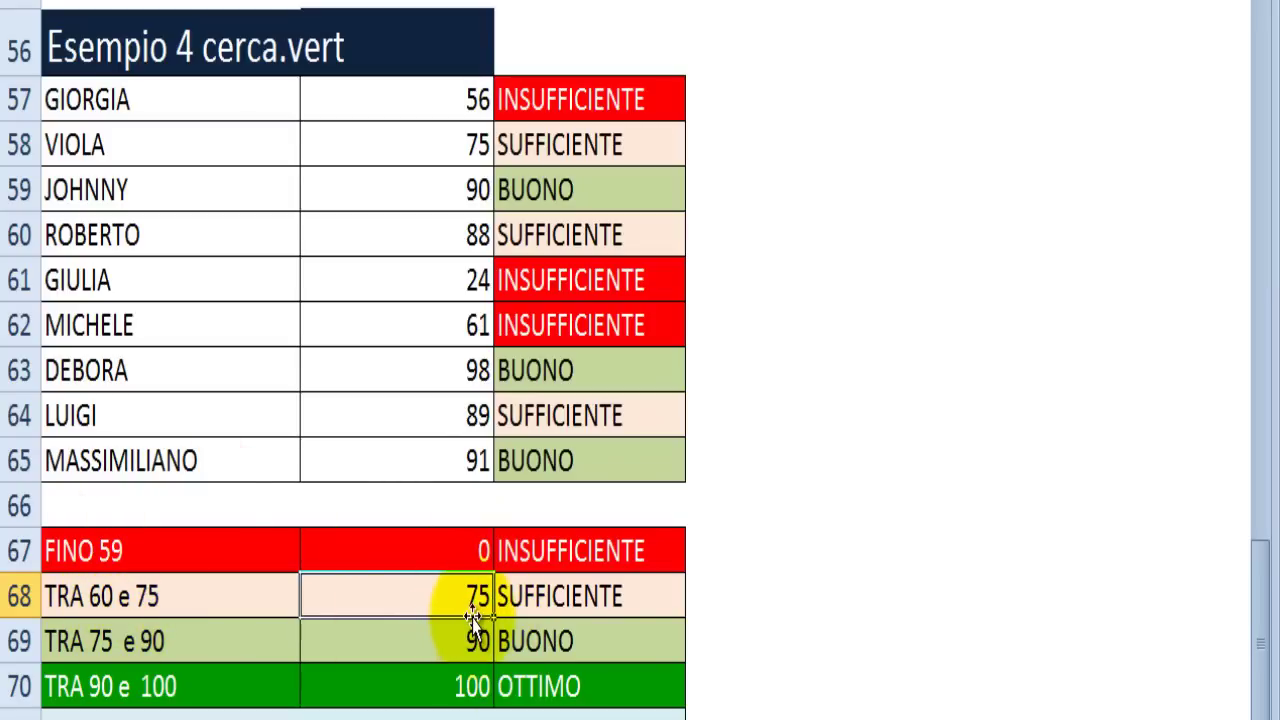
type("59")
key("Return")
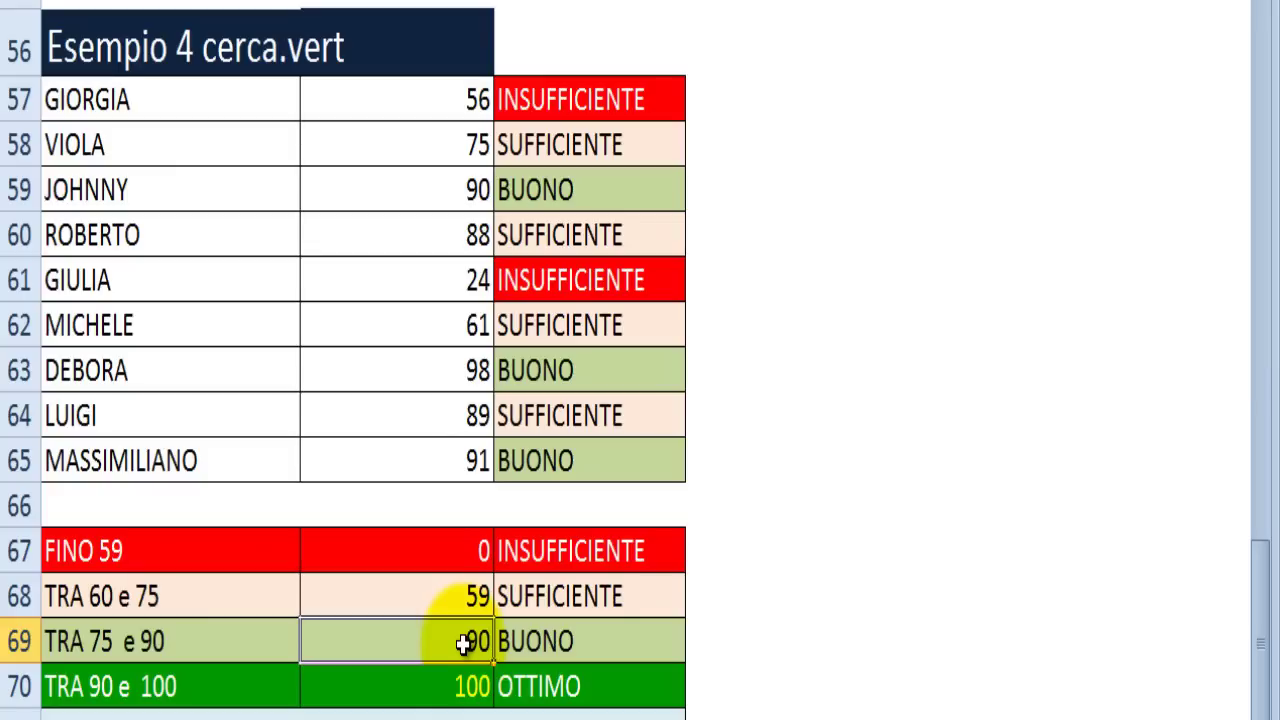
type("75")
key("Return")
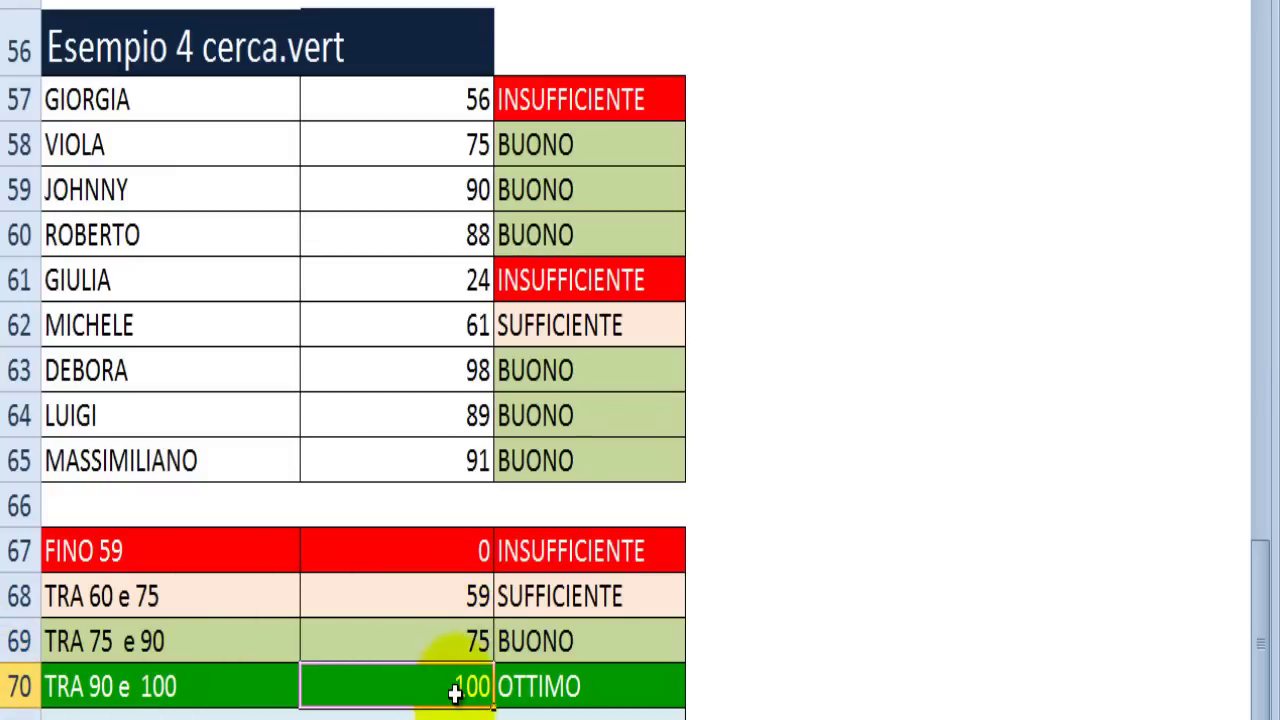
type("90")
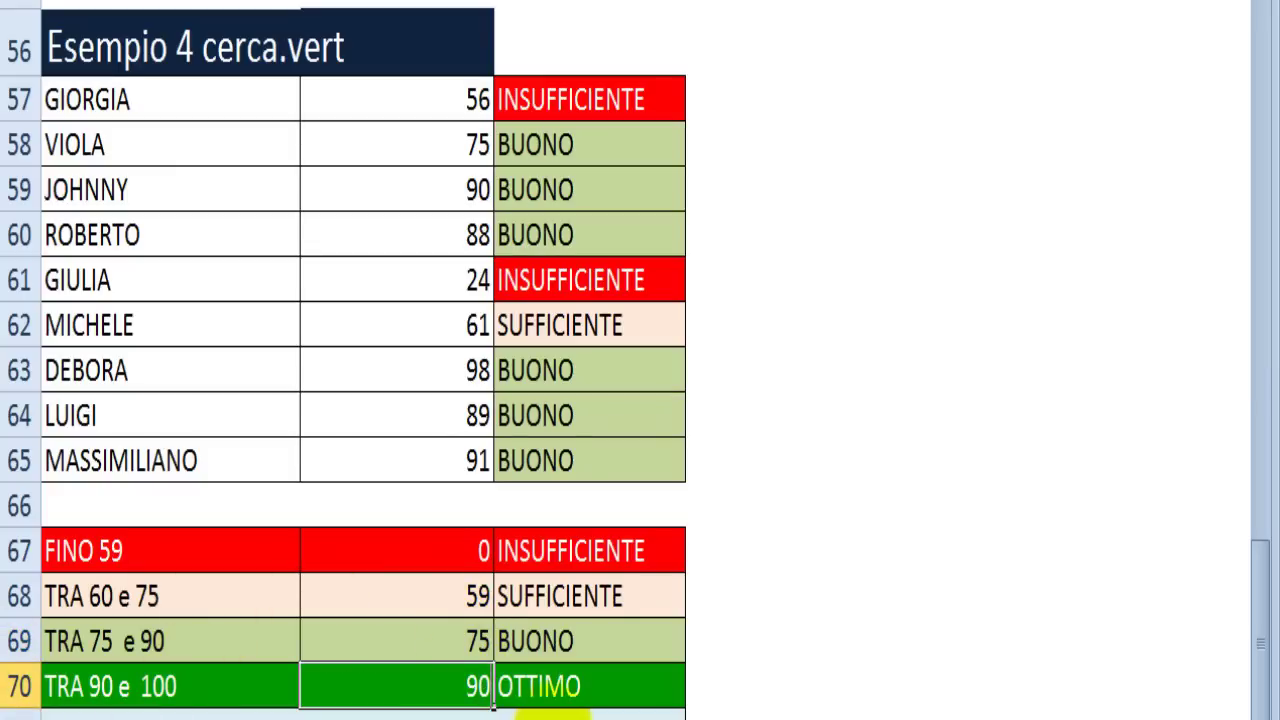
key("Return")
left_click(590, 99)
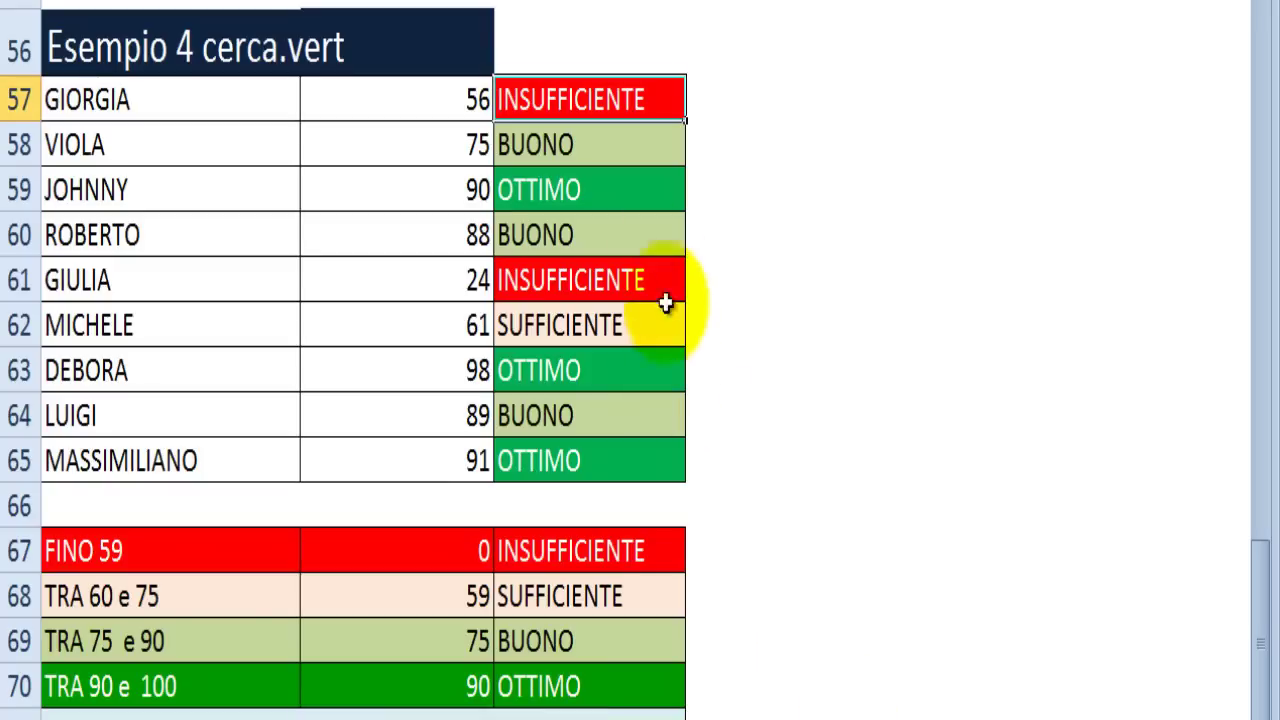
Step: Open C57's formula and select its final approximate-match argument 1
double_click(651, 94)
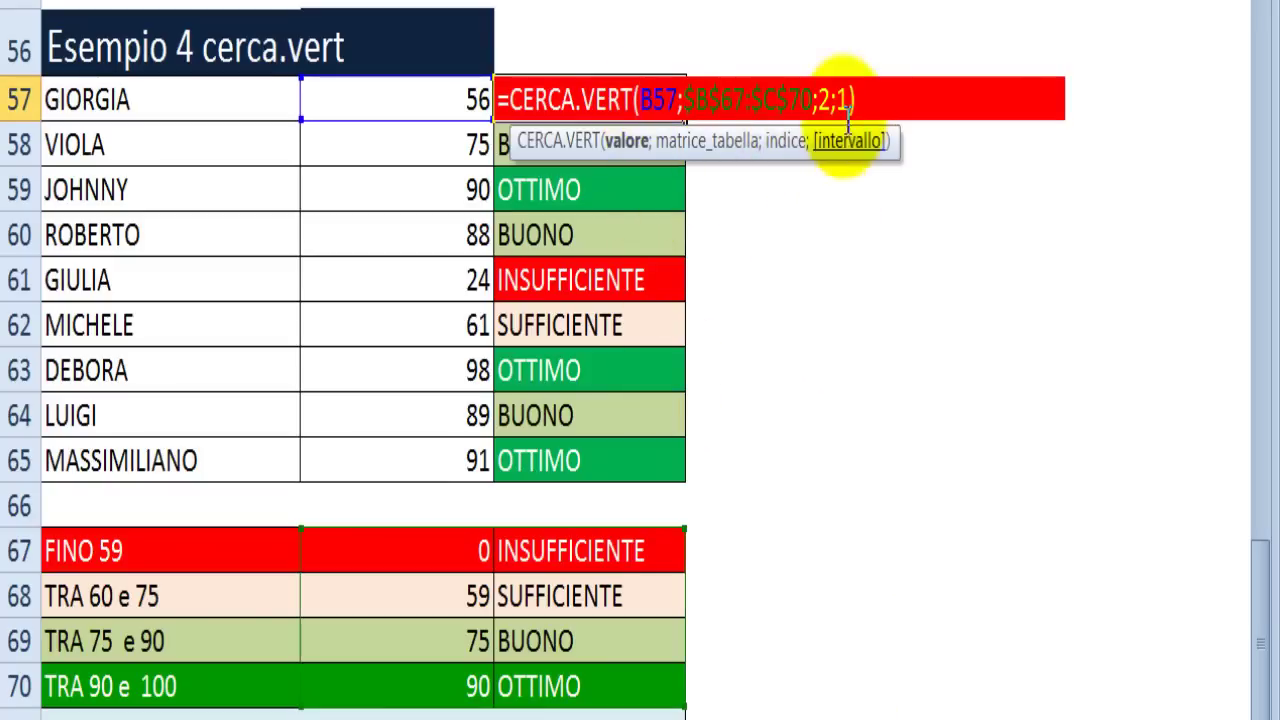
left_click(848, 140)
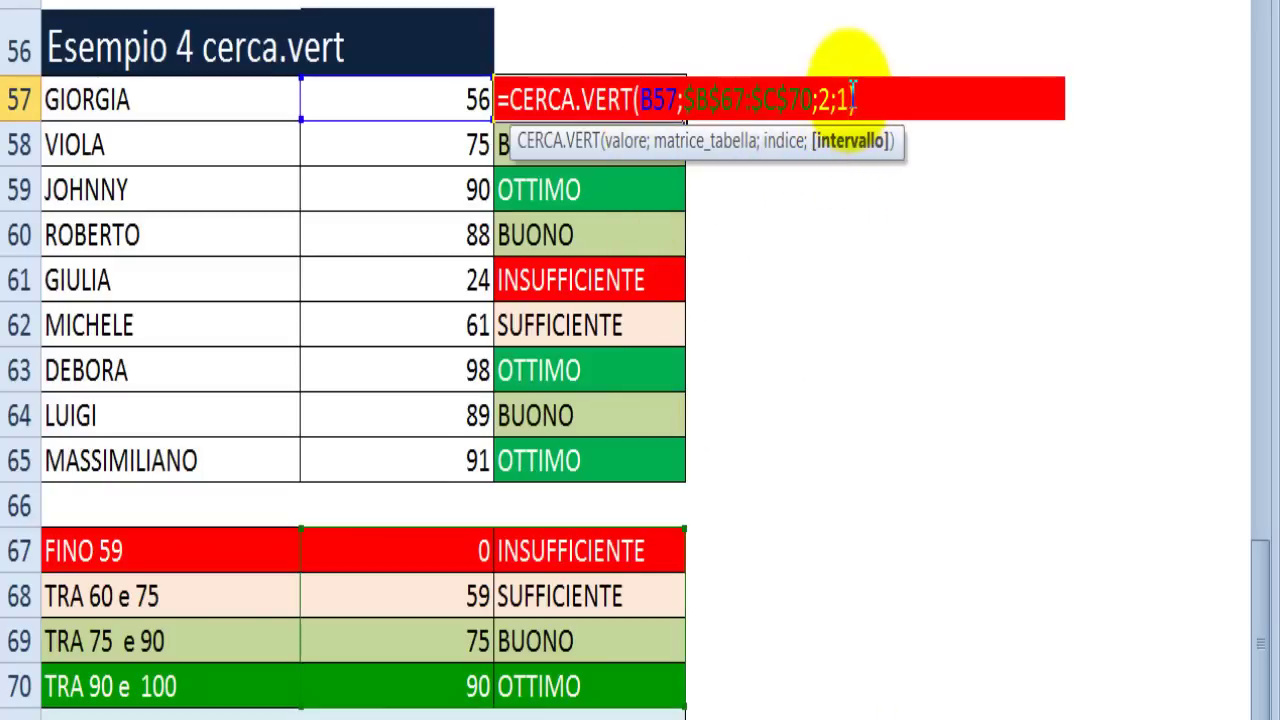
double_click(845, 99)
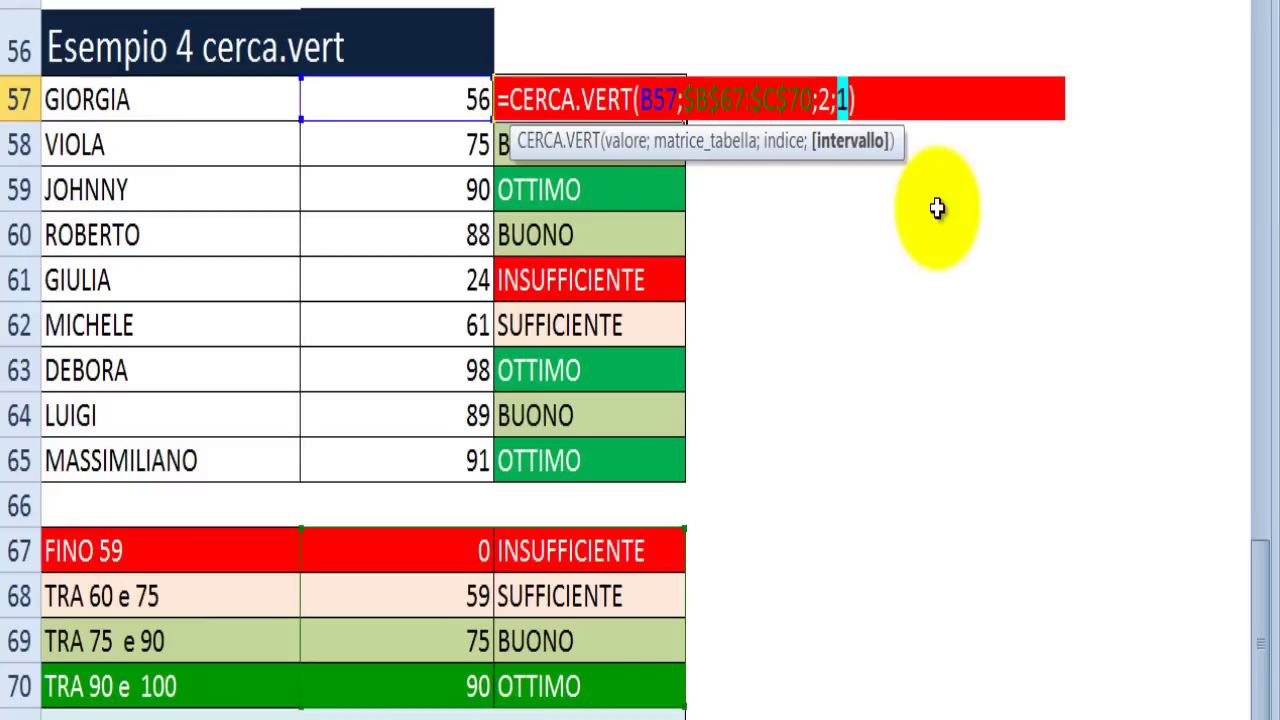